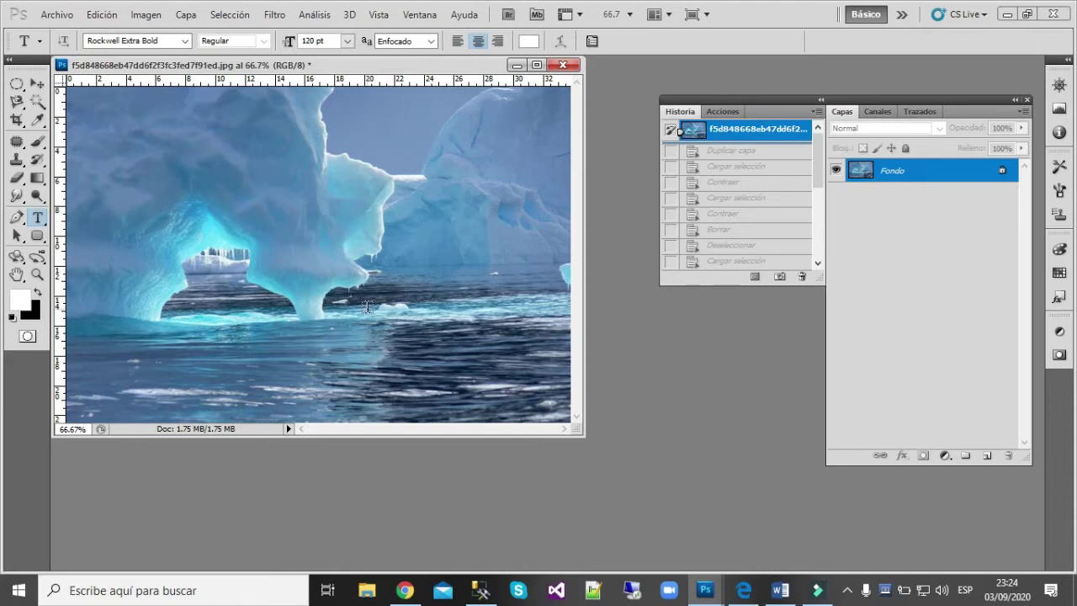
Add the text "T I G R E" in white 120 pt Rockwell Extra Bold over the iceberg image
left_click(36, 218)
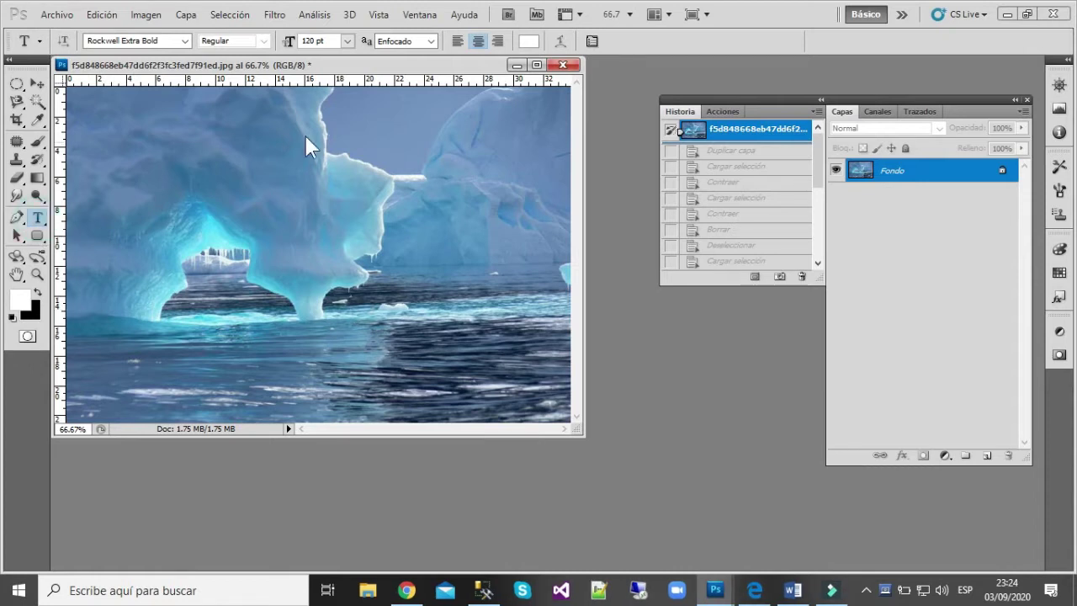
left_click(158, 267)
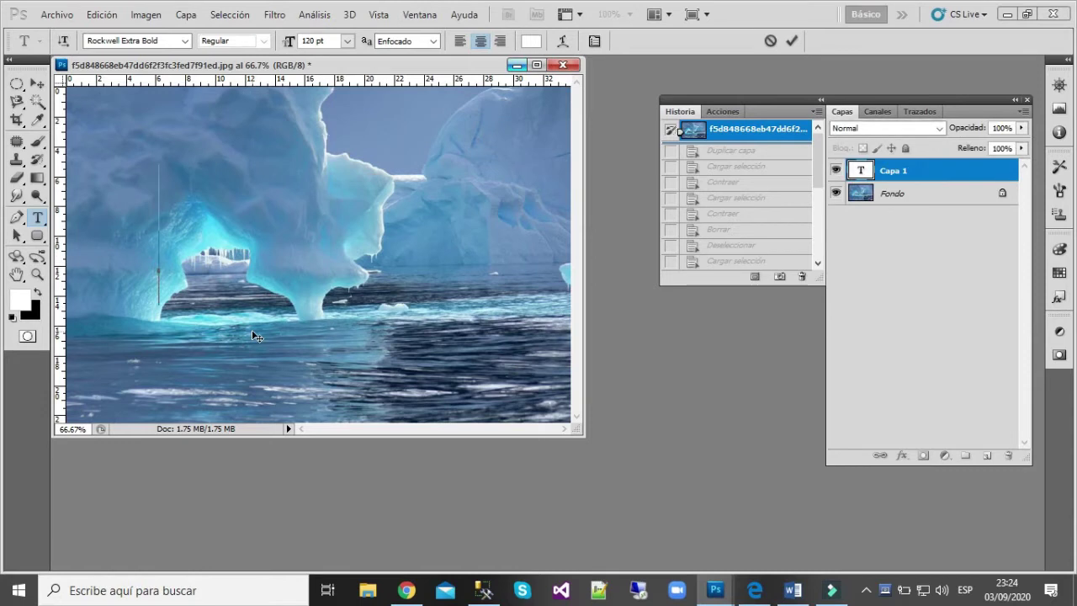
type("T I")
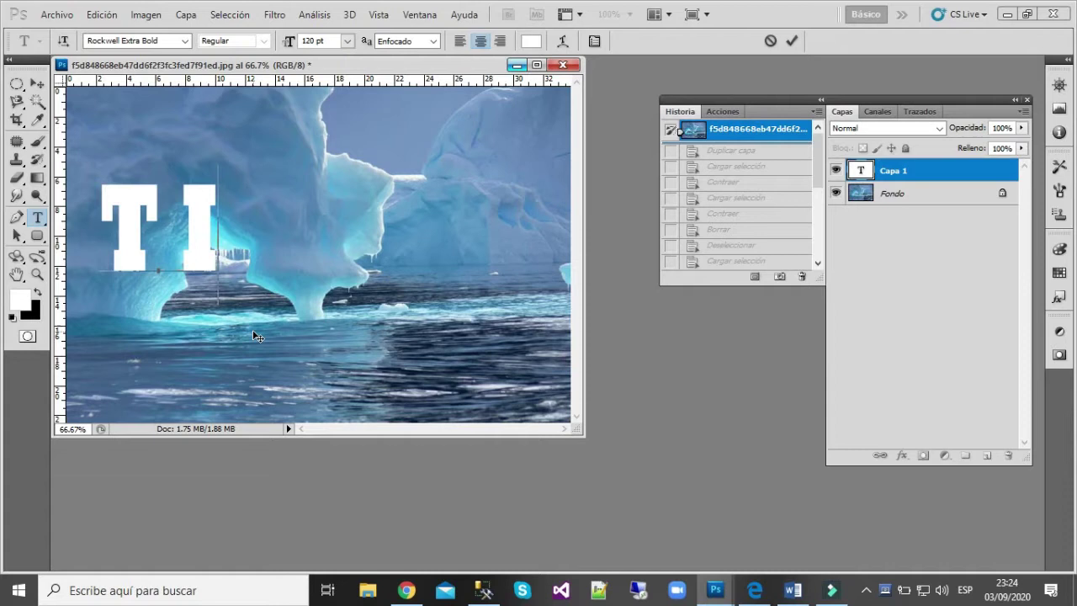
type(" G R")
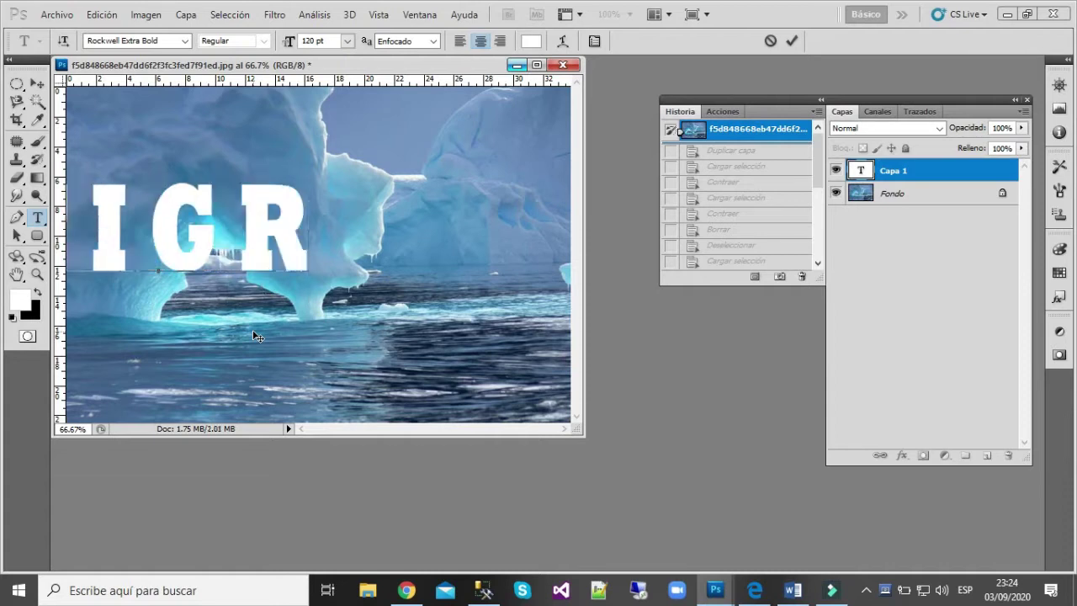
type(" E")
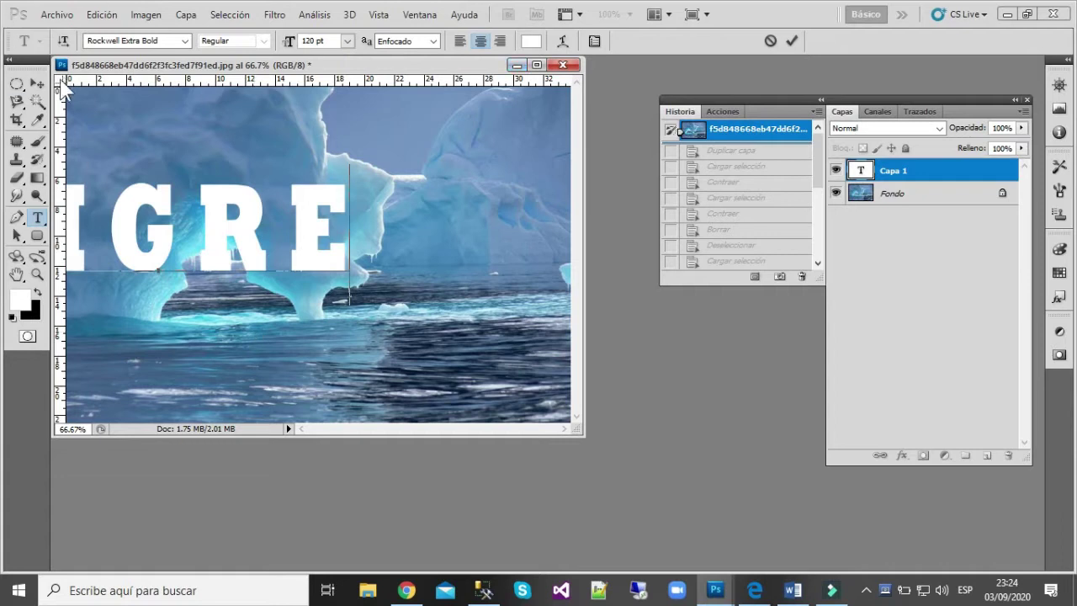
Move the TIGRE text down over the water so the whole word fits inside the image
left_click(37, 84)
left_click_drag(155, 207, 303, 263)
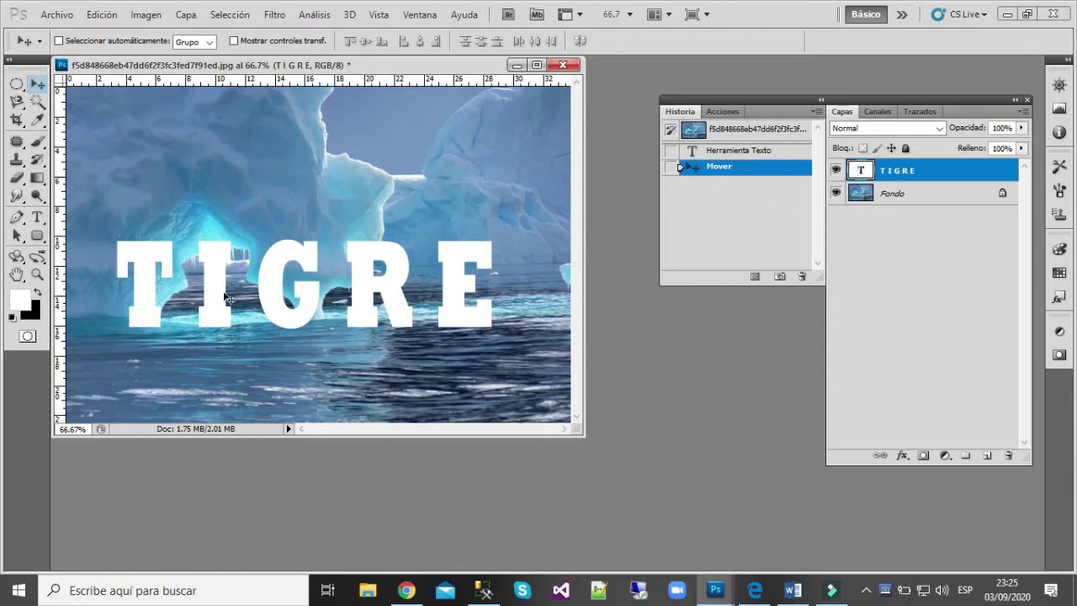
left_click_drag(276, 281, 276, 351)
Change the TIGRE text colour to FF0000 and shift the word slightly right and down
double_click(860, 171)
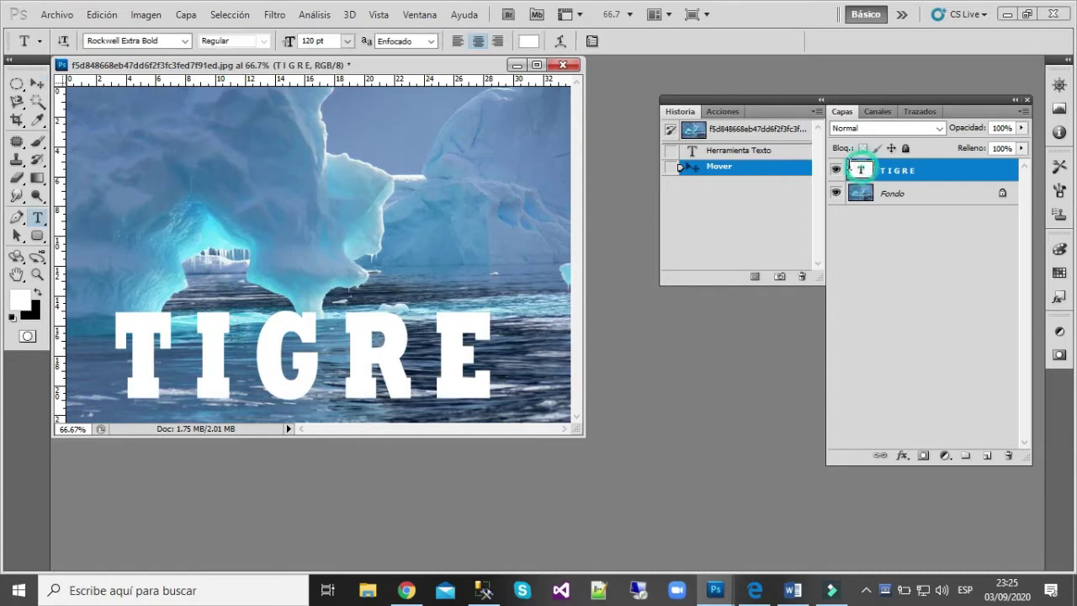
left_click(531, 41)
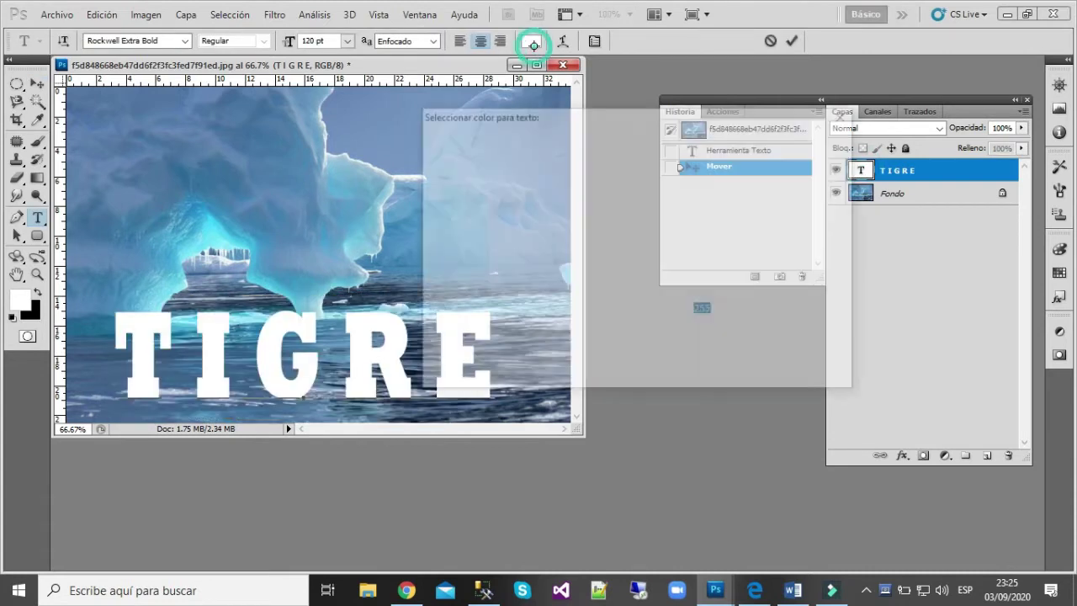
left_click_drag(695, 381, 598, 378)
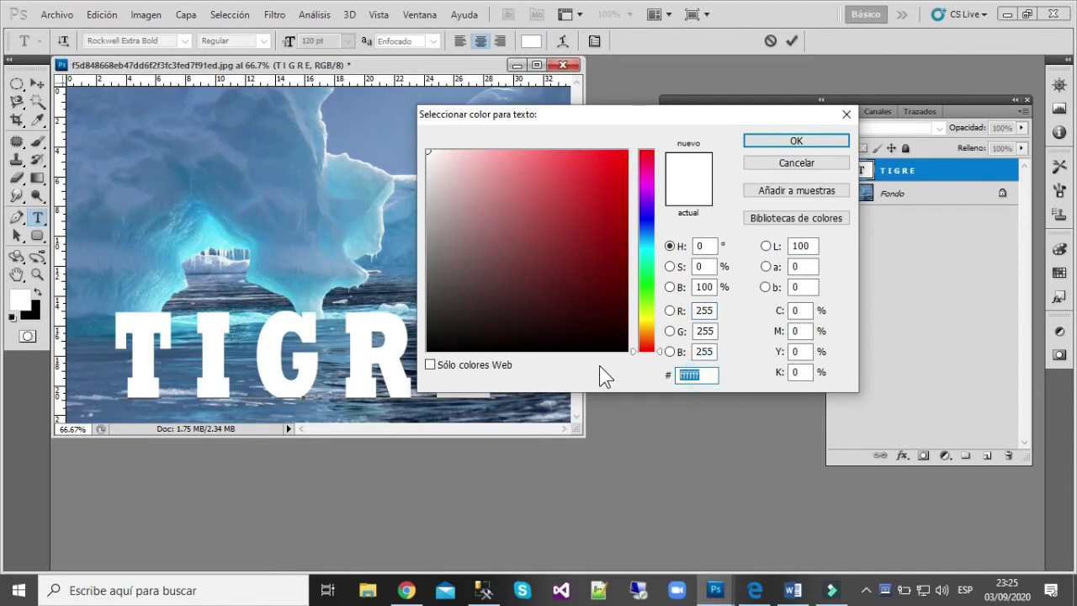
type("FF")
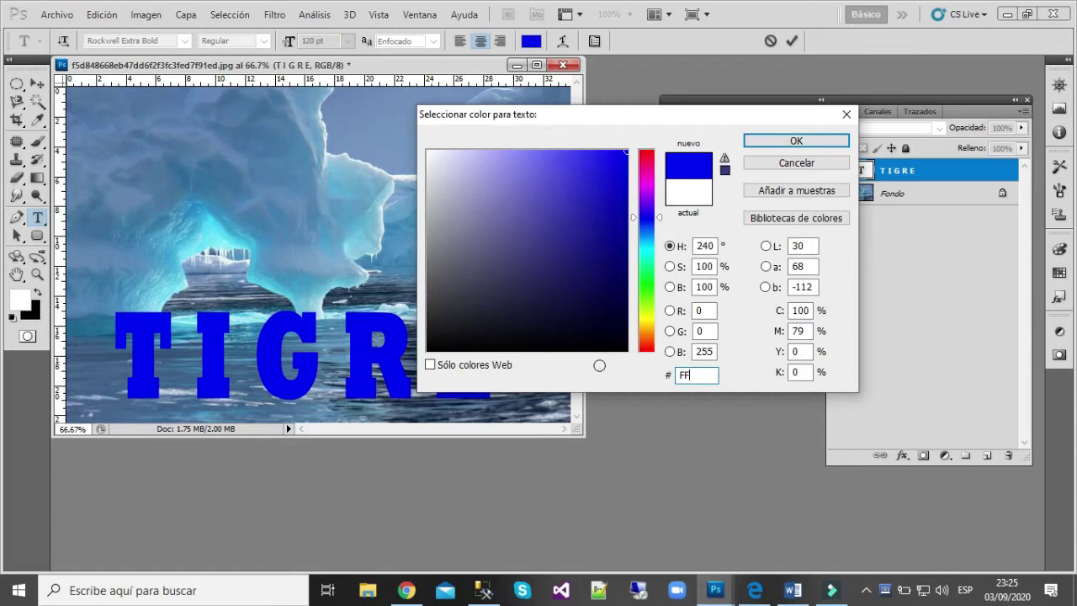
type("0000")
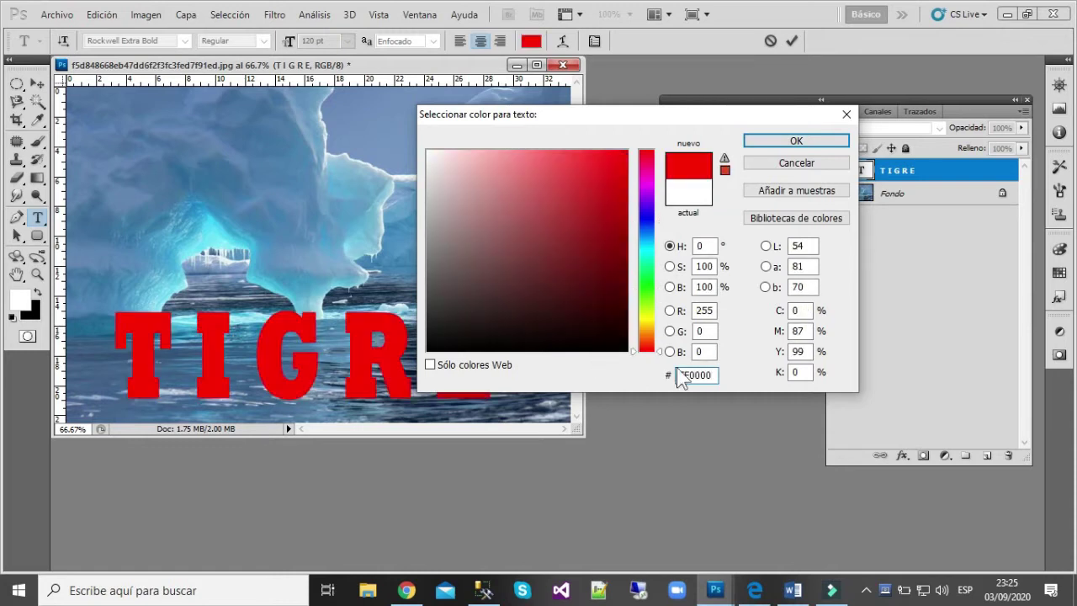
left_click(775, 141)
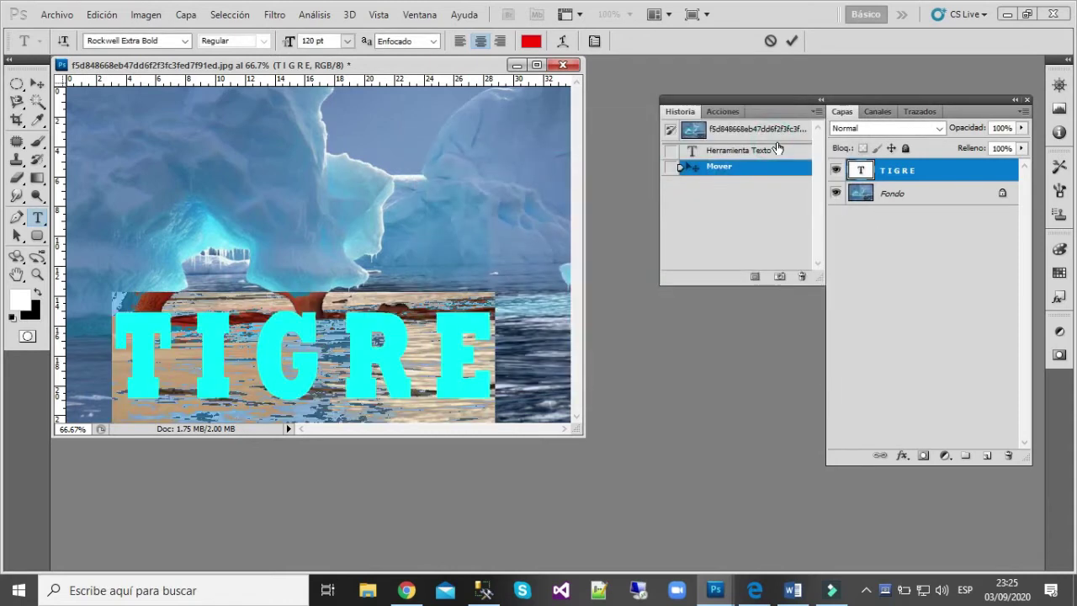
left_click(37, 83)
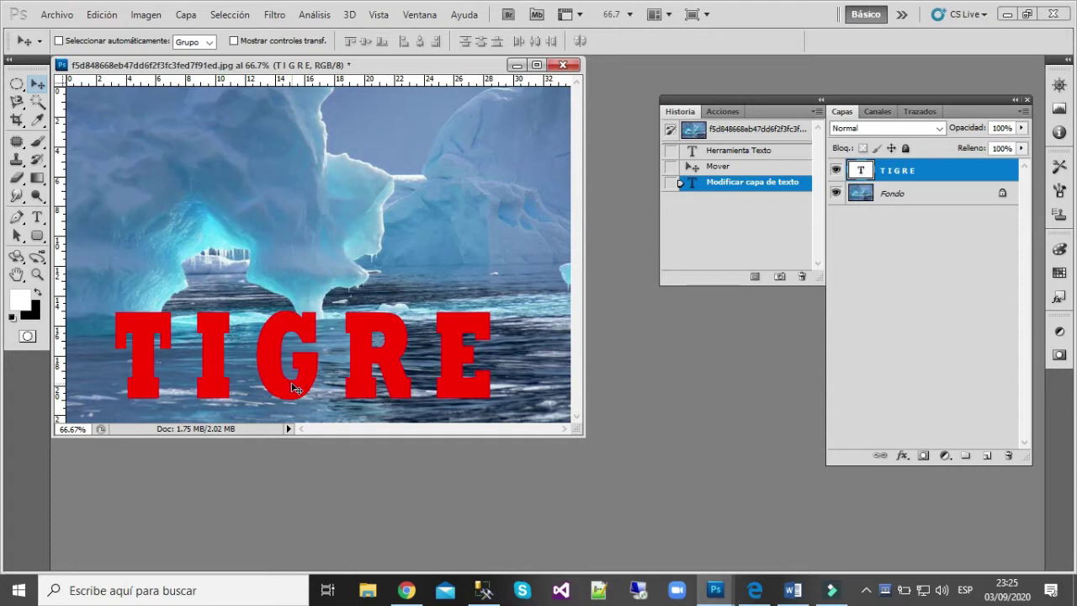
left_click_drag(301, 376, 324, 375)
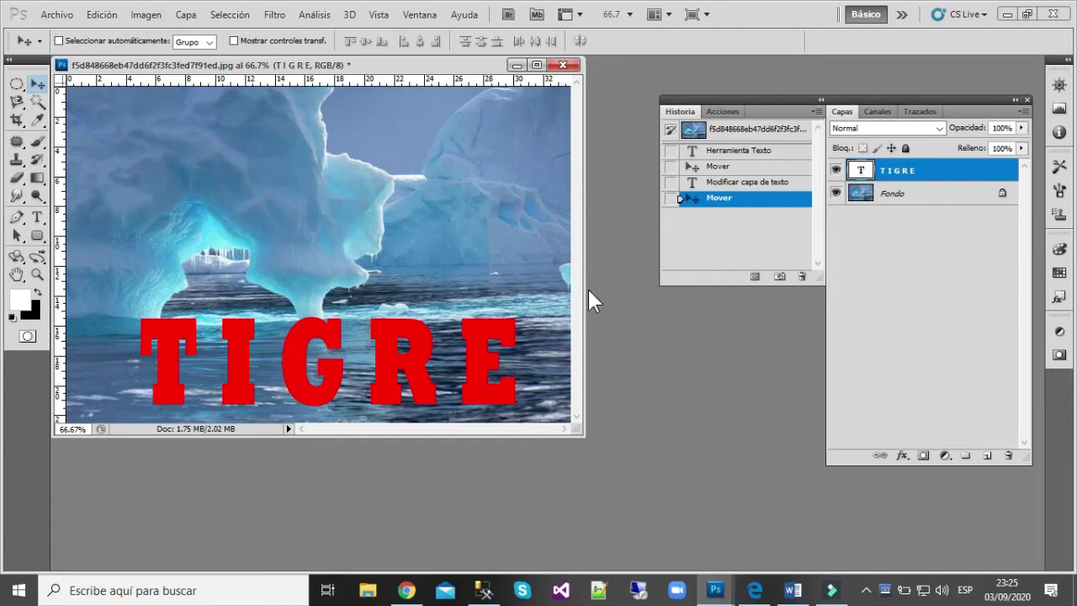
Add a Trazo (stroke) layer style to the TIGRE text layer and set its colour to FF0000
right_click(892, 174)
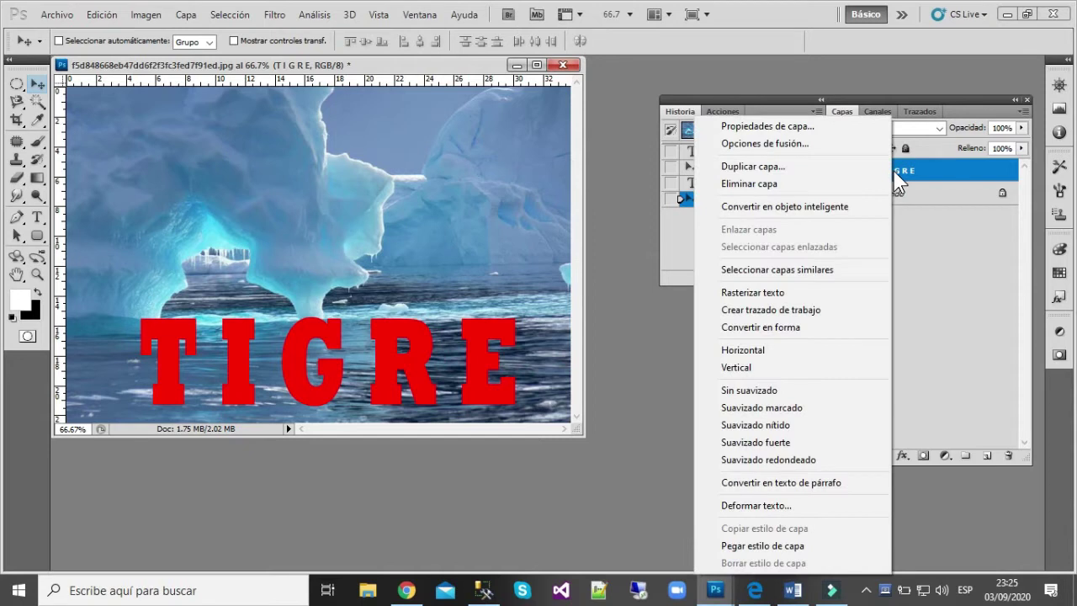
left_click(926, 175)
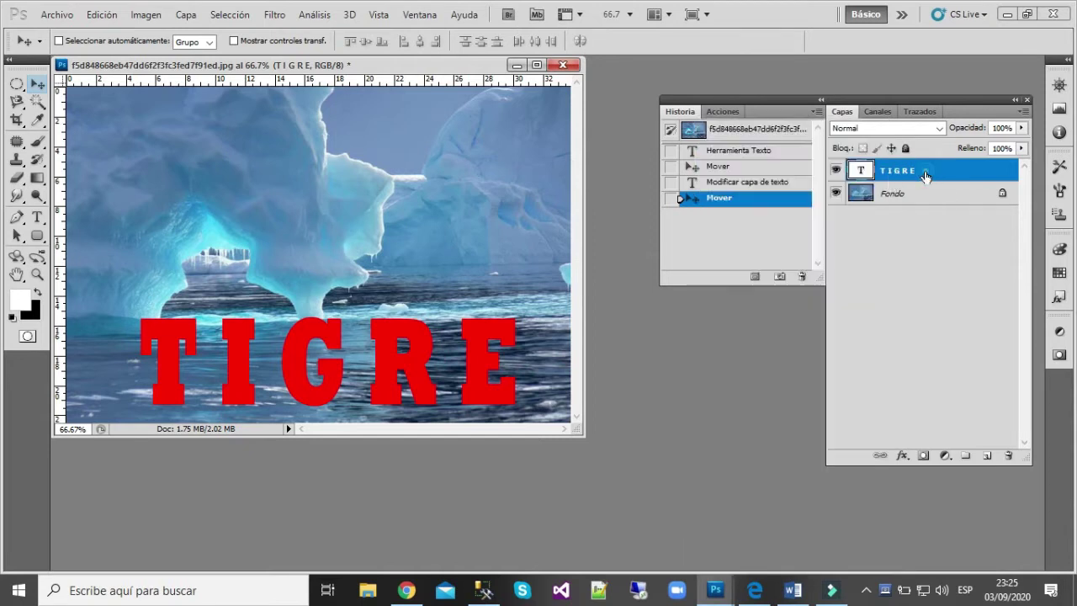
right_click(925, 172)
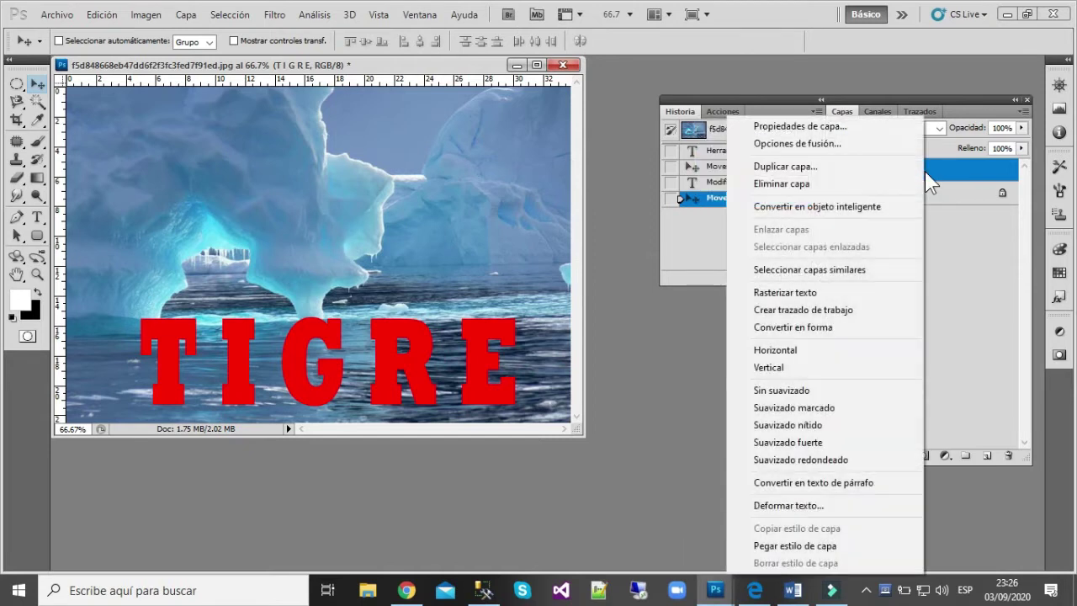
left_click(824, 149)
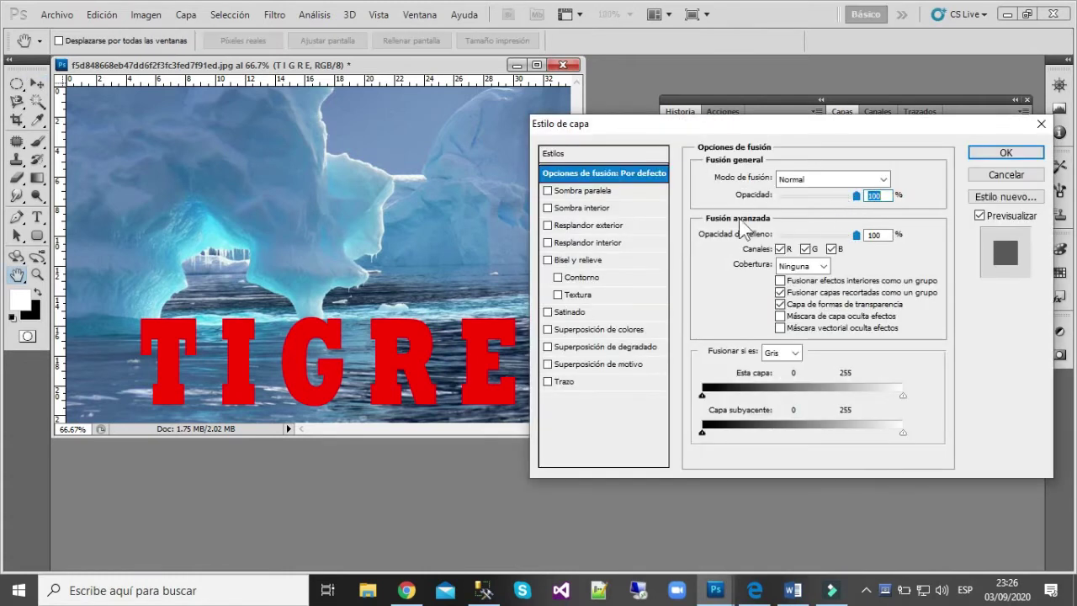
left_click(564, 381)
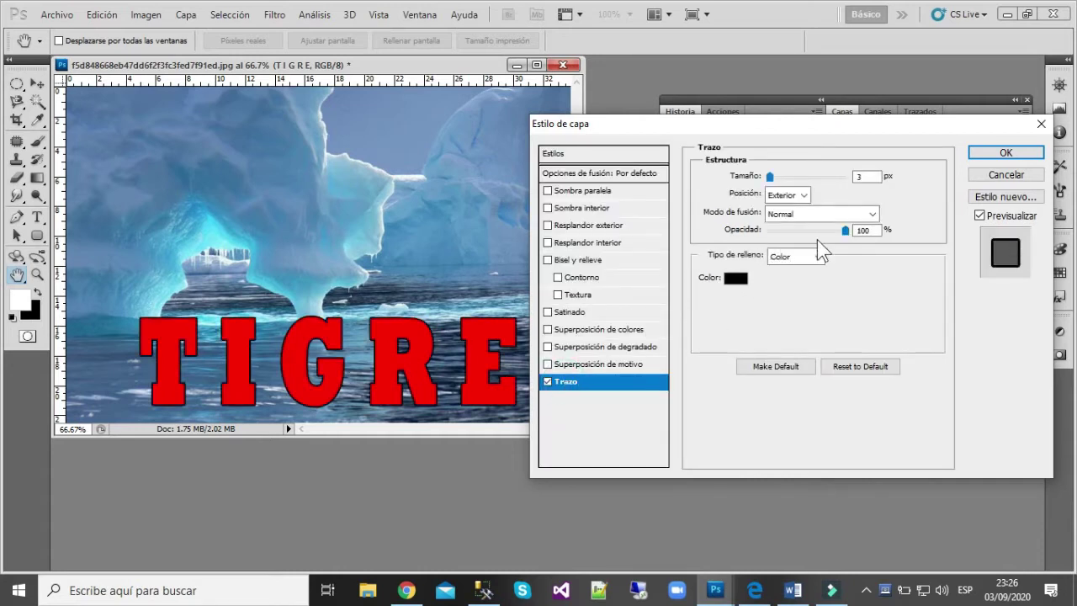
left_click(736, 277)
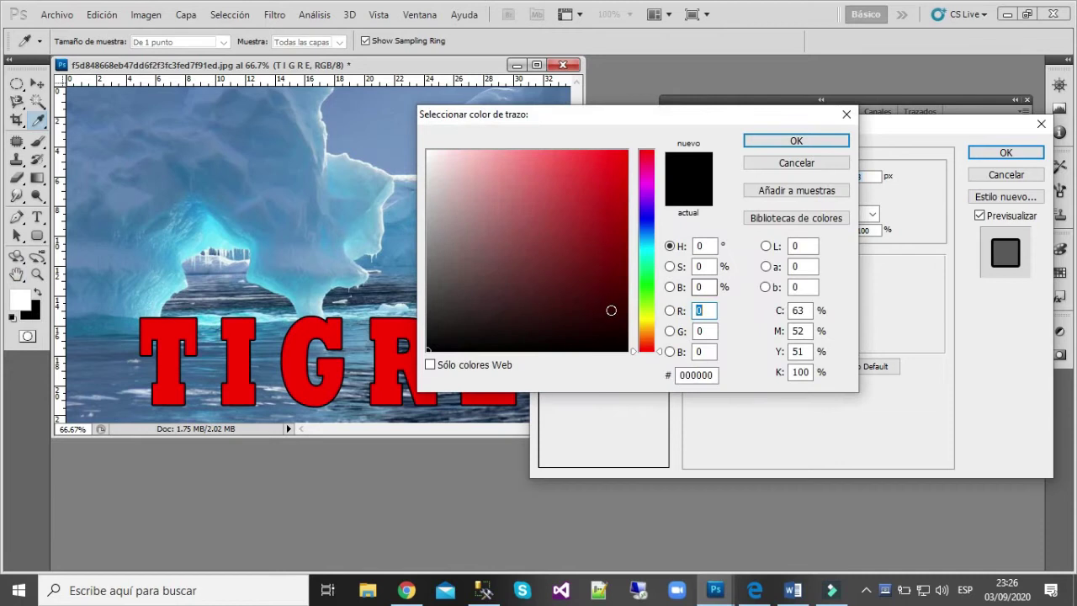
left_click(712, 376)
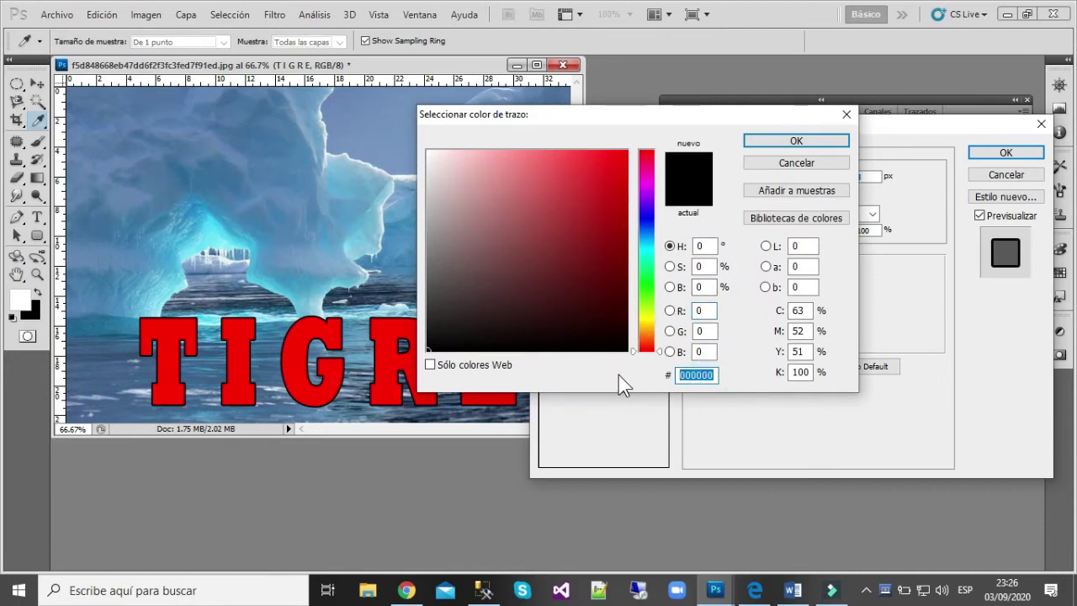
type("FF0000")
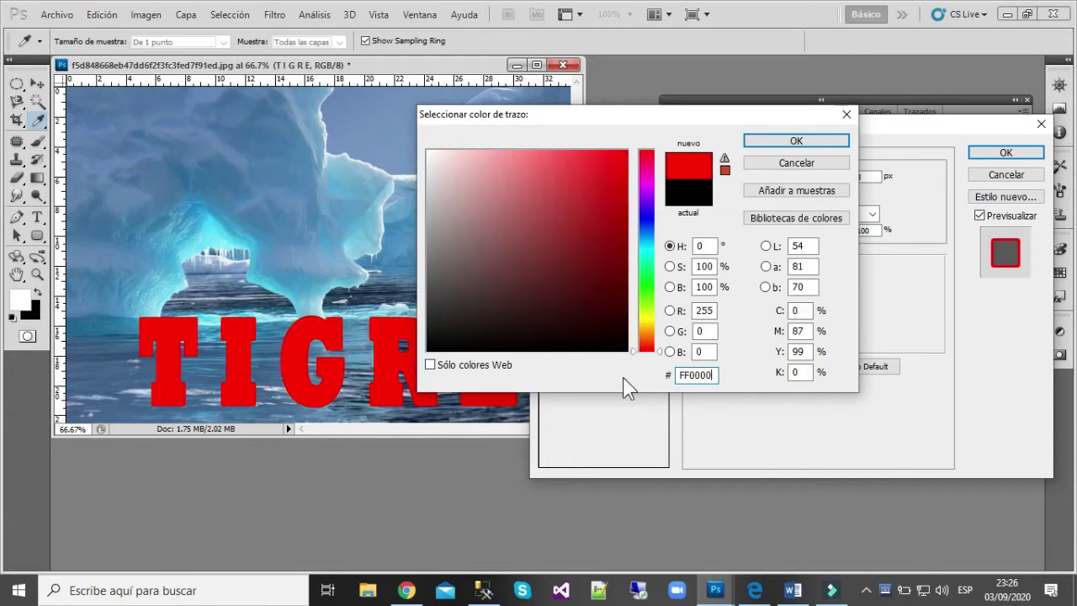
left_click(797, 143)
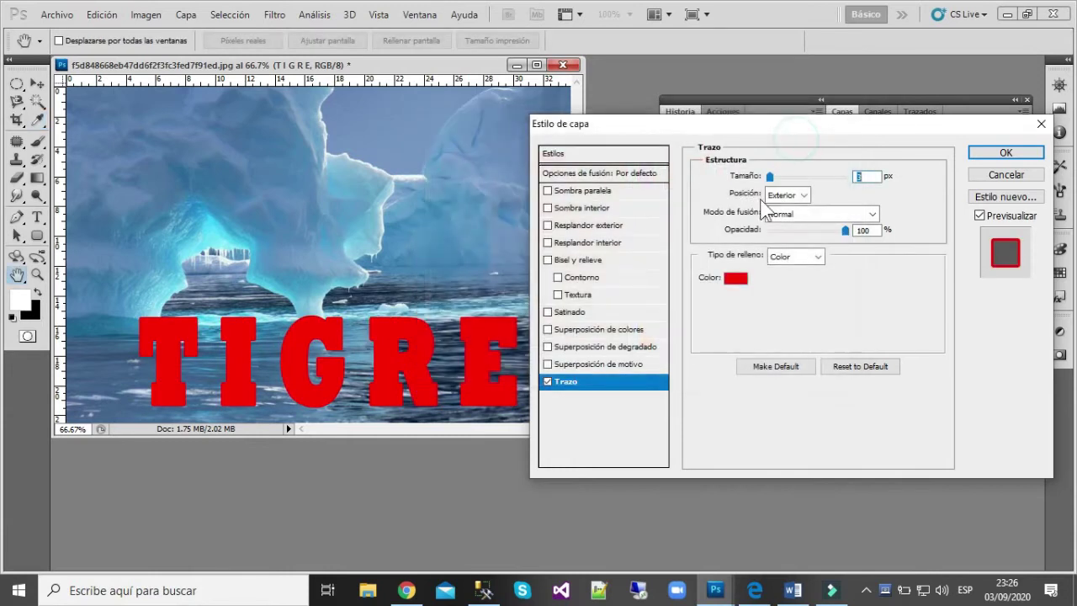
Try larger stroke sizes on the TIGRE text, settle on 3 px, compare it with the stroke off, and apply the layer style
mouse_move(768, 177)
left_mouse_down()
mouse_move(784, 179)
mouse_move(775, 182)
left_mouse_up()
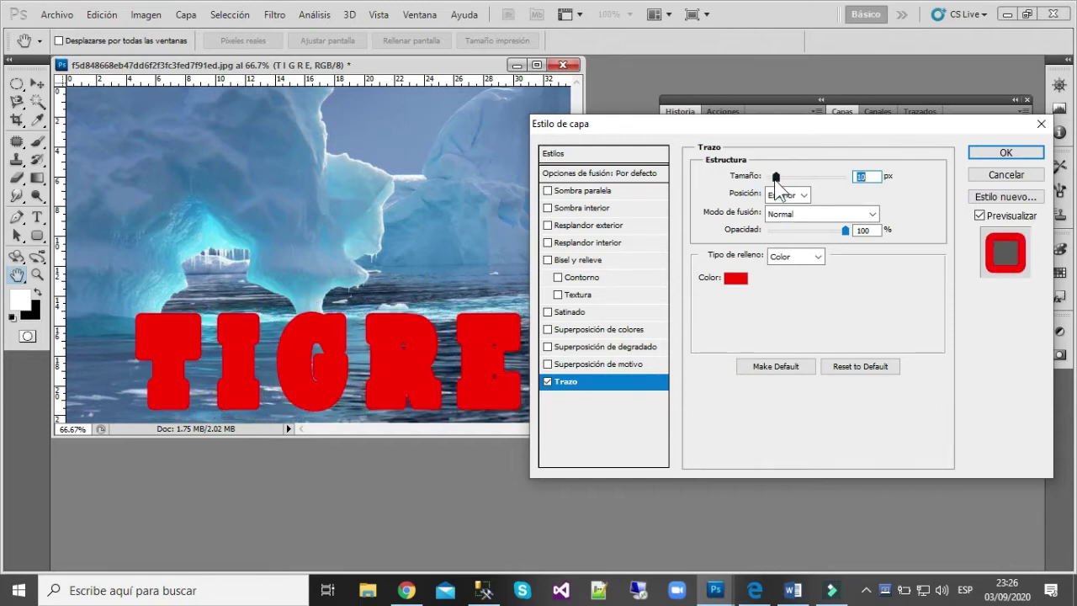
key("Down")
key("Down")
key("Down")
key("Down")
key("Down")
key("Down")
key("Down")
key("Down")
key("Down")
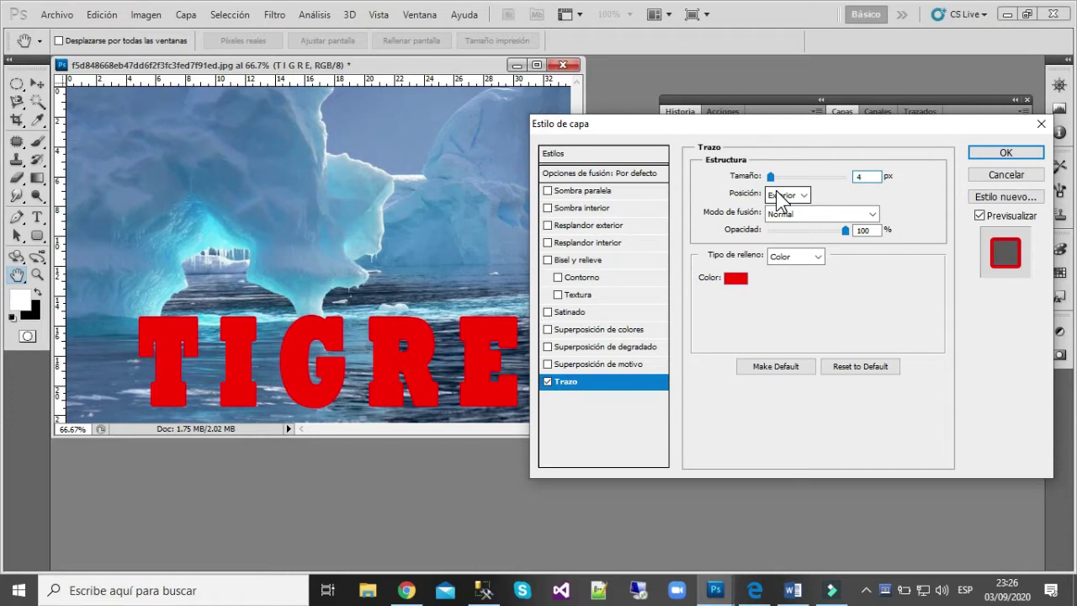
key("Up")
key("Down")
left_click(548, 382)
left_click(548, 383)
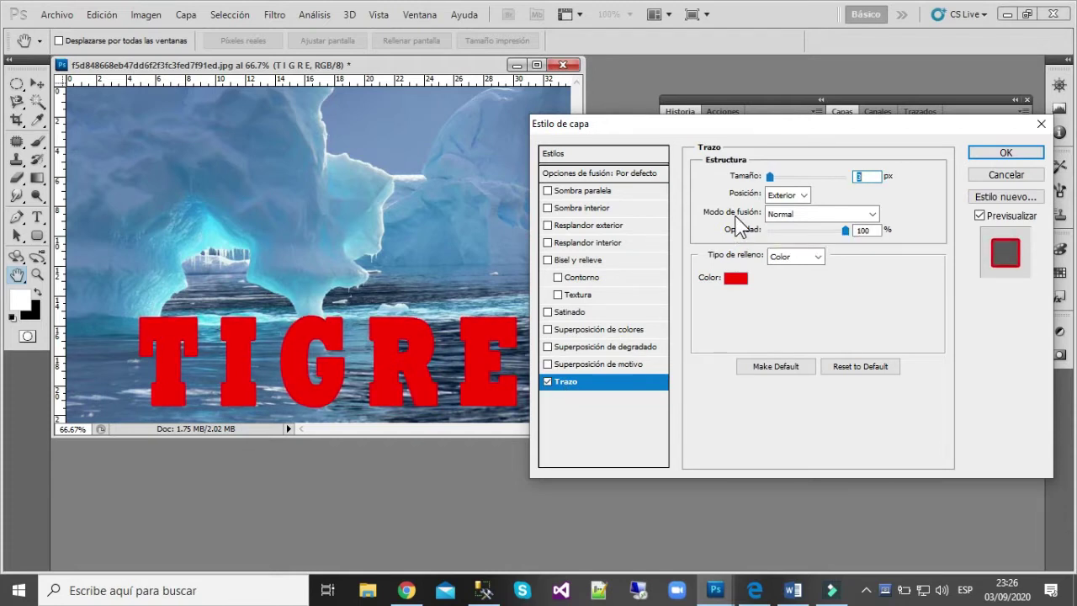
left_click(1004, 152)
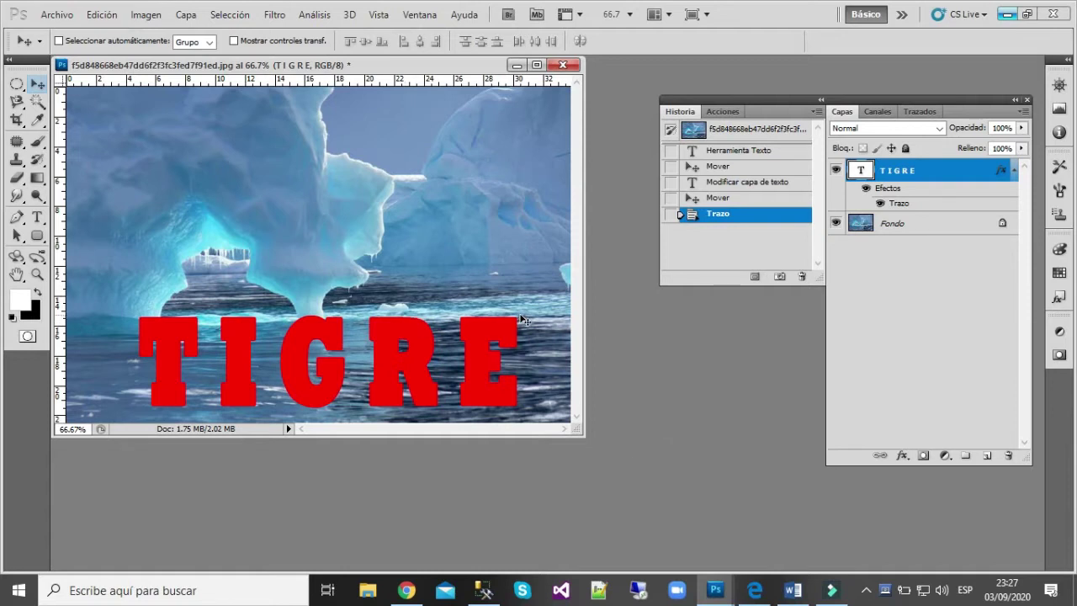
Create a new empty layer above the TIGRE text and append the Pinceles caligráficos set to the Brush tool's presets
left_click(985, 457)
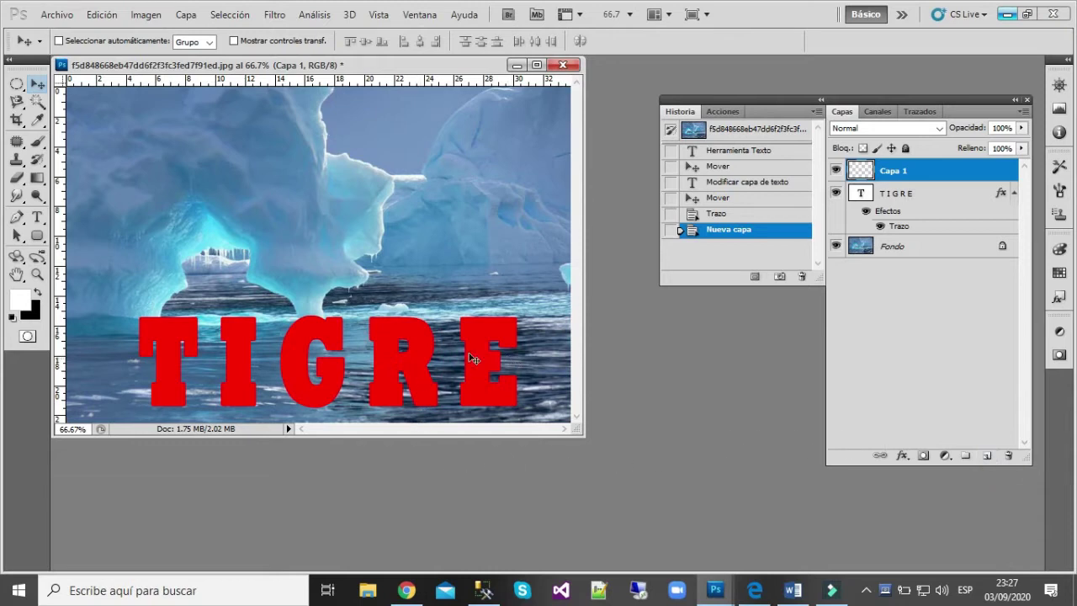
left_click(38, 143)
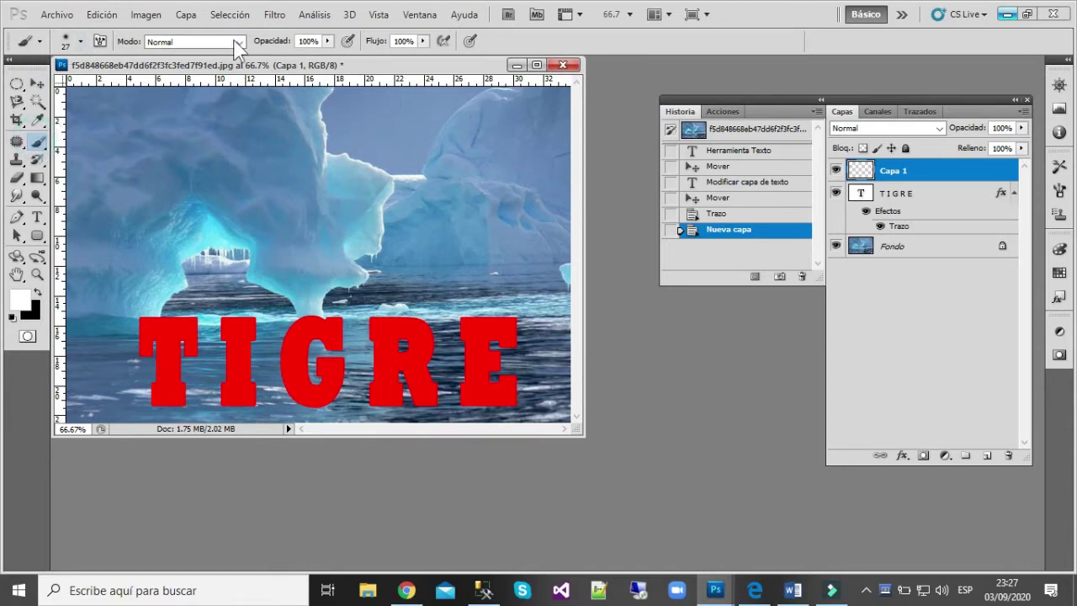
left_click(77, 41)
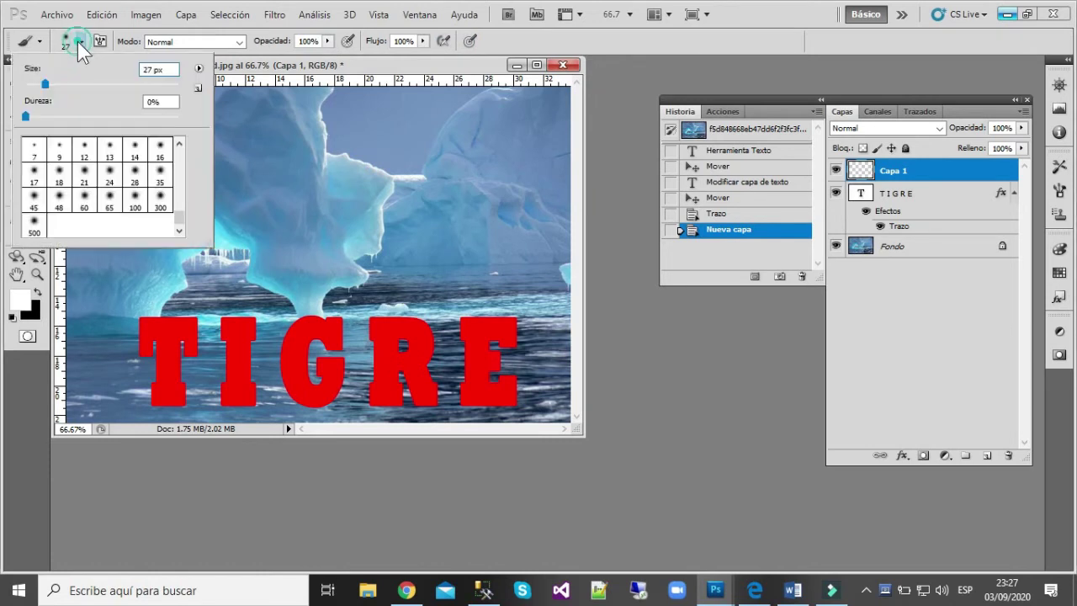
mouse_move(183, 224)
left_mouse_down()
mouse_move(187, 160)
mouse_move(190, 233)
mouse_move(186, 164)
left_mouse_up()
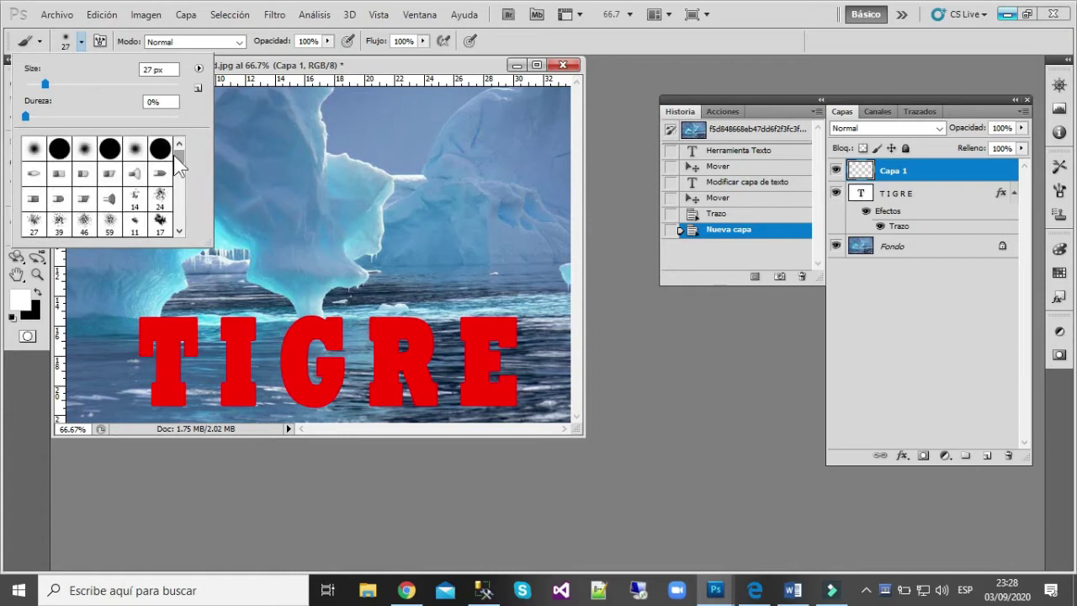
left_click(198, 68)
left_click(199, 68)
left_click(198, 69)
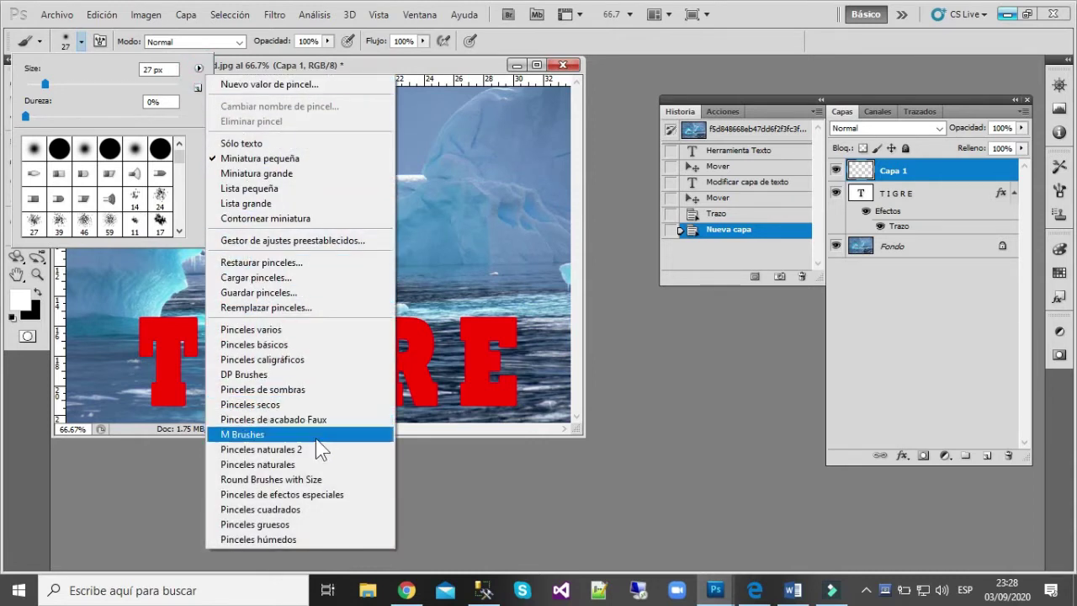
left_click(272, 362)
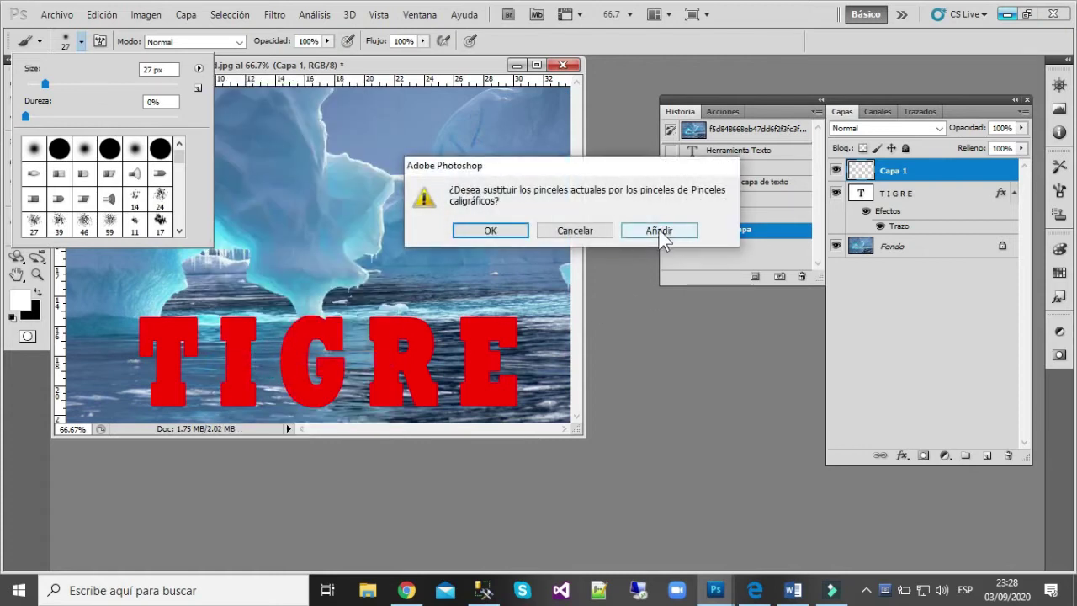
left_click(659, 232)
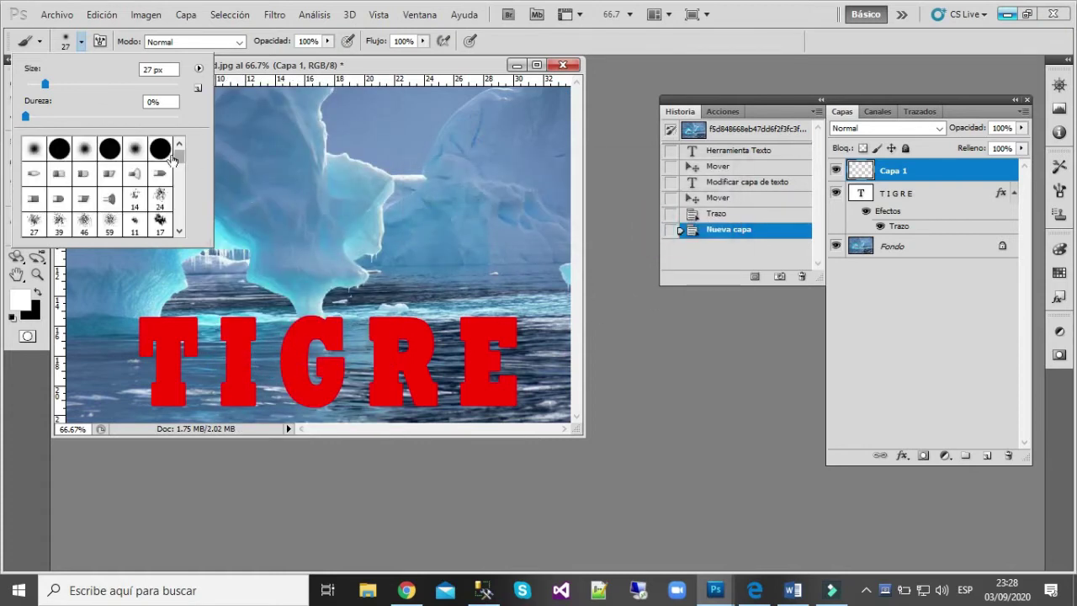
left_click_drag(178, 197, 179, 221)
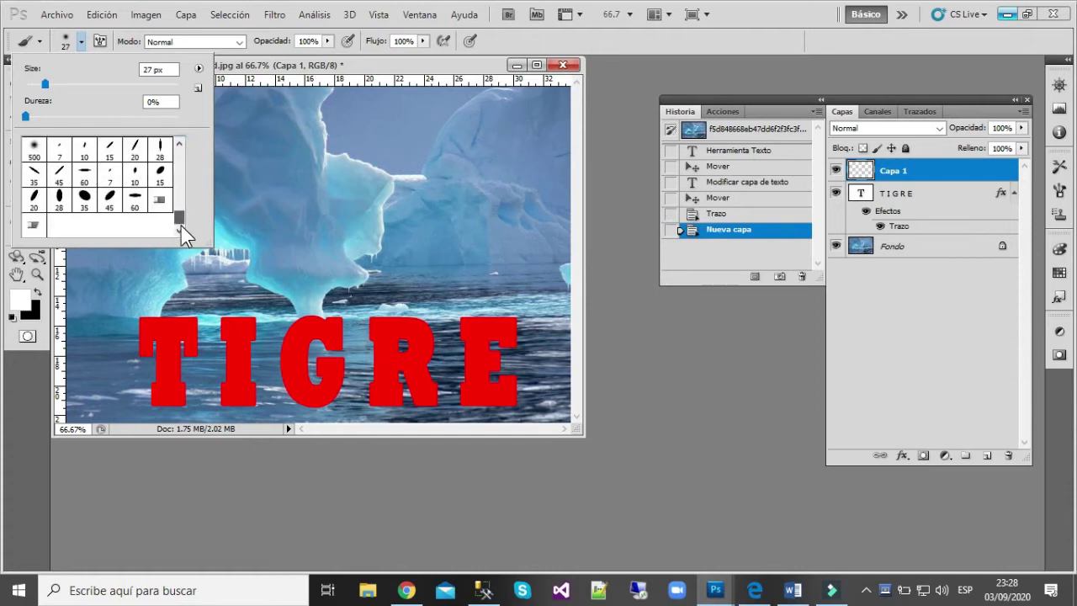
Choose the dense speckled 40 px brush preset for the Brush tool
scroll(106, 225, "up", 5)
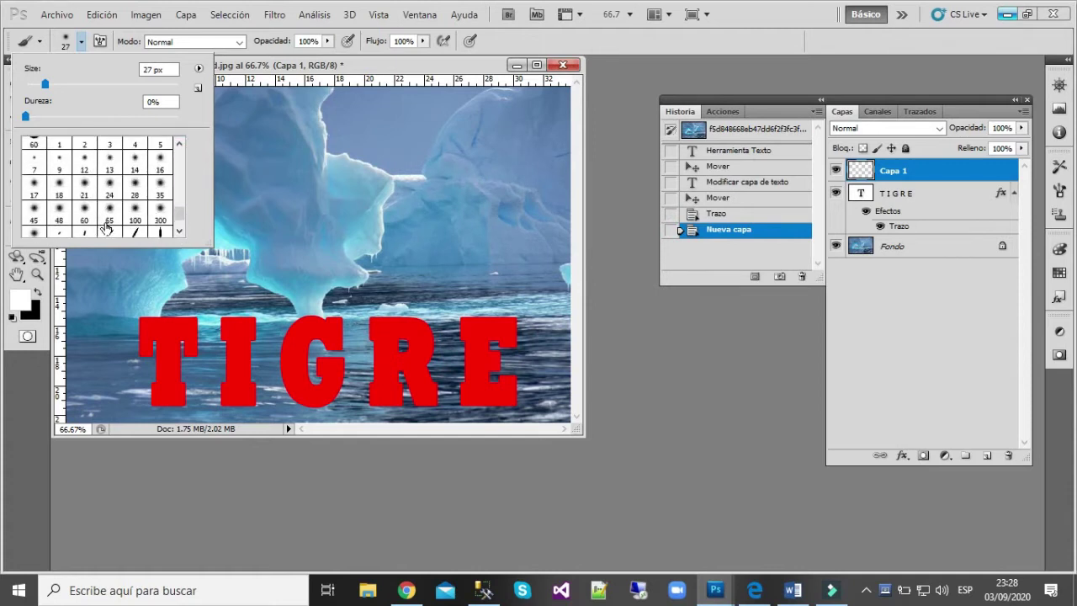
scroll(106, 226, "up", 2)
scroll(109, 225, "up", 2)
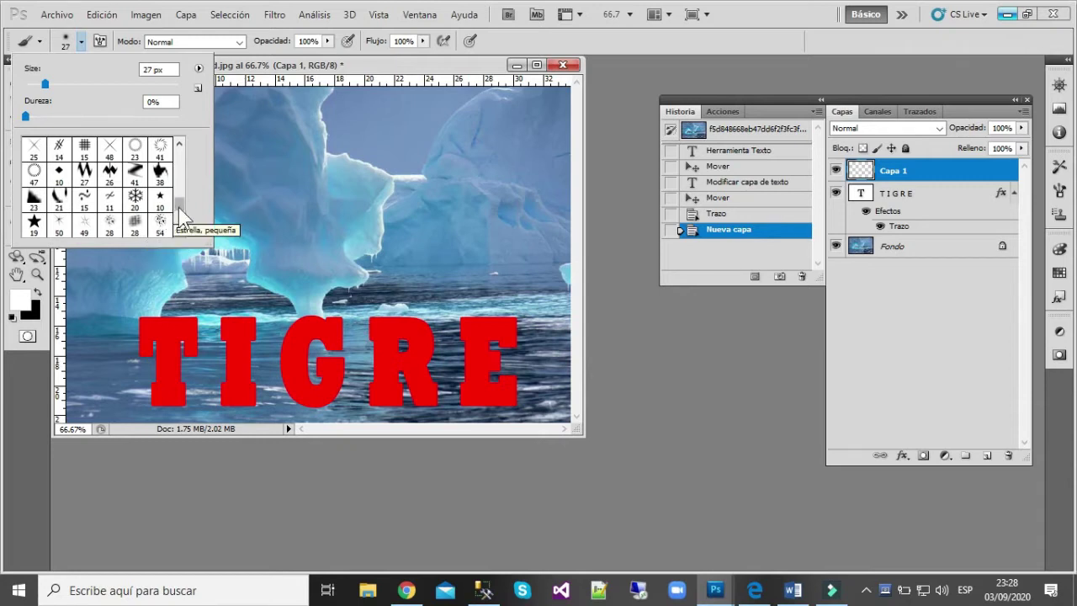
left_click_drag(180, 207, 175, 200)
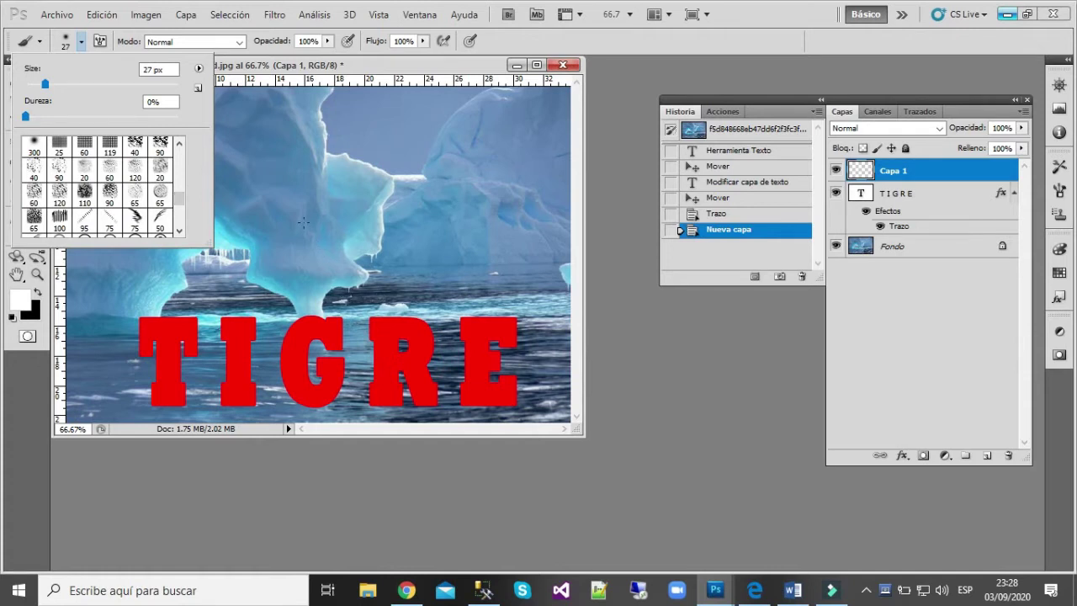
left_click_drag(181, 203, 180, 197)
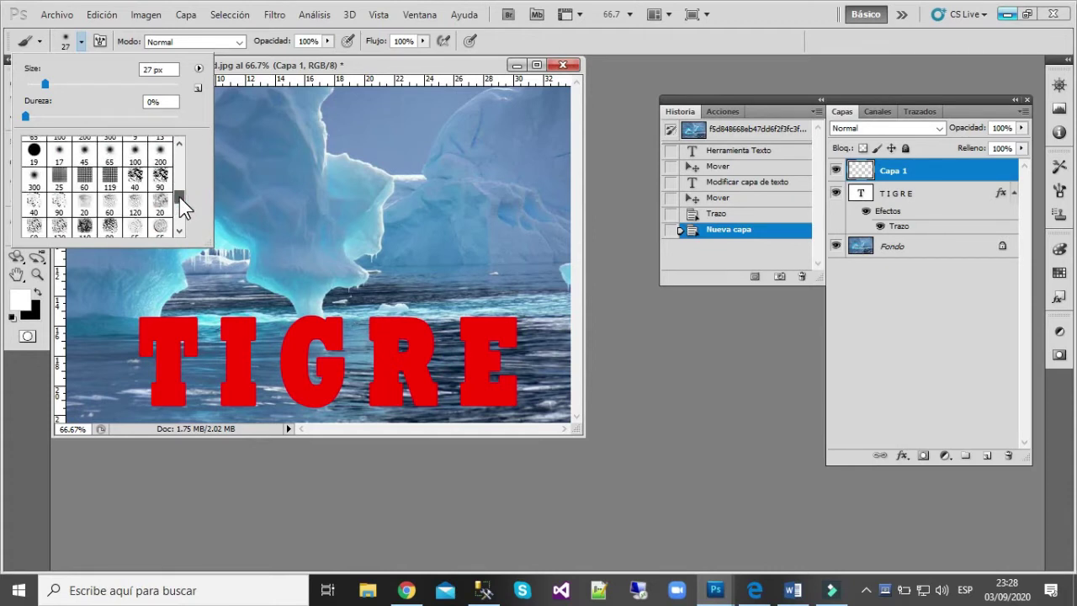
left_click(136, 178)
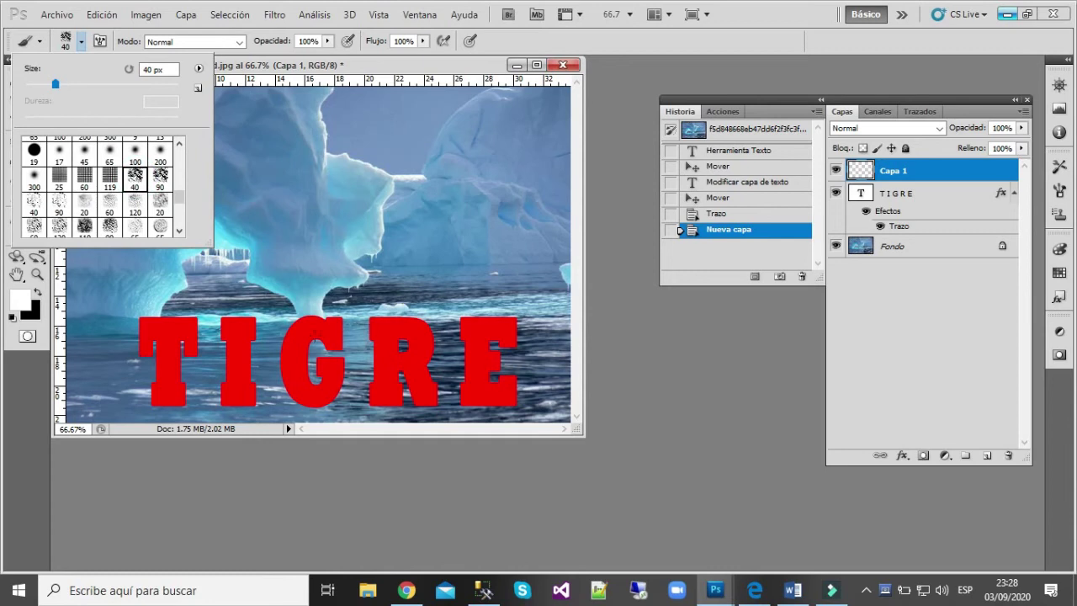
Stamp a white test dab of the speckled brush on the iceberg above the letter G and undo it
left_click(311, 285)
left_click(310, 279)
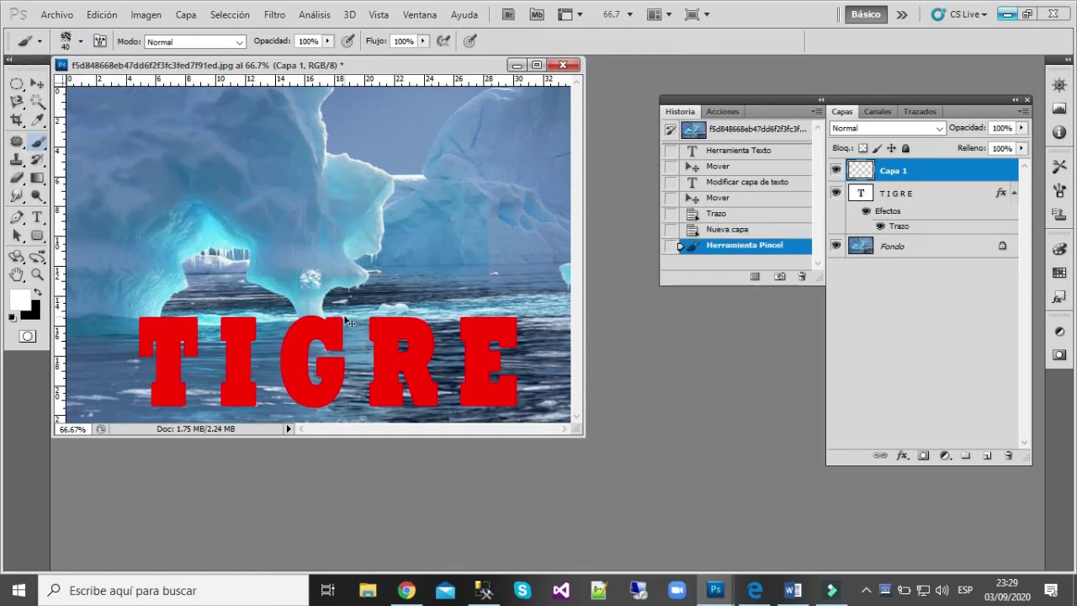
key("ctrl+z")
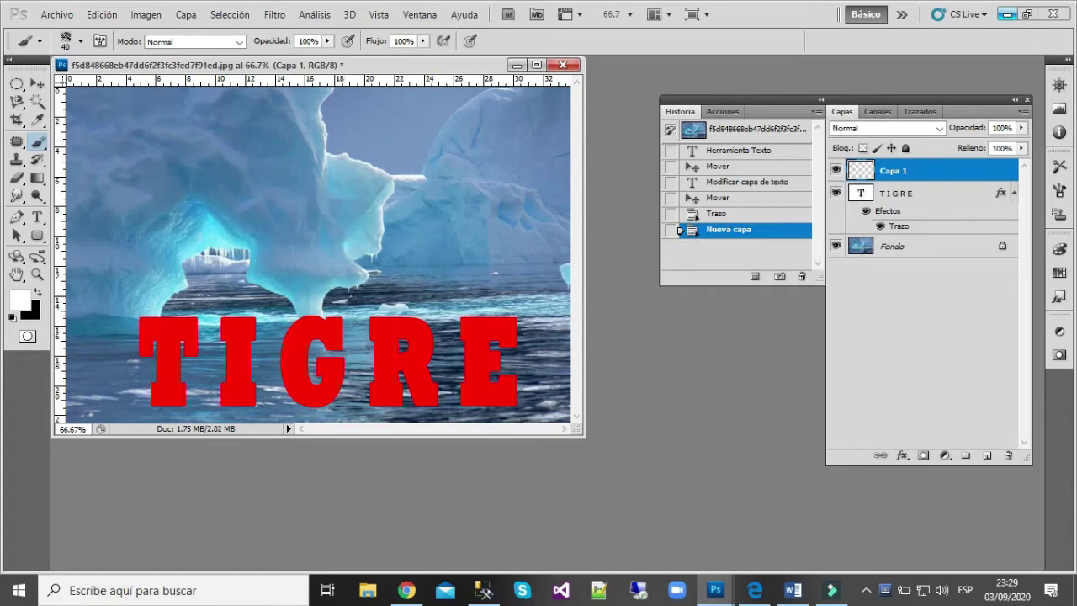
Paint white speckled texture over the letters G and R on Capa 1
left_click(303, 329)
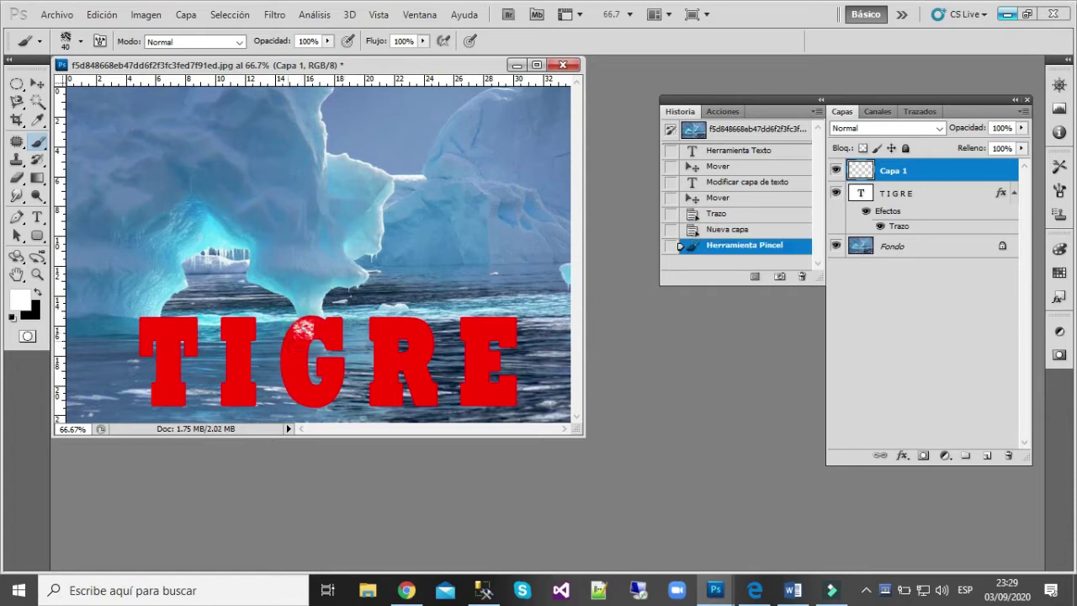
mouse_move(296, 333)
left_mouse_down()
mouse_move(294, 381)
mouse_move(313, 401)
mouse_move(335, 375)
mouse_move(318, 321)
mouse_move(324, 328)
mouse_move(336, 311)
mouse_move(396, 345)
mouse_move(383, 370)
mouse_move(389, 409)
left_mouse_up()
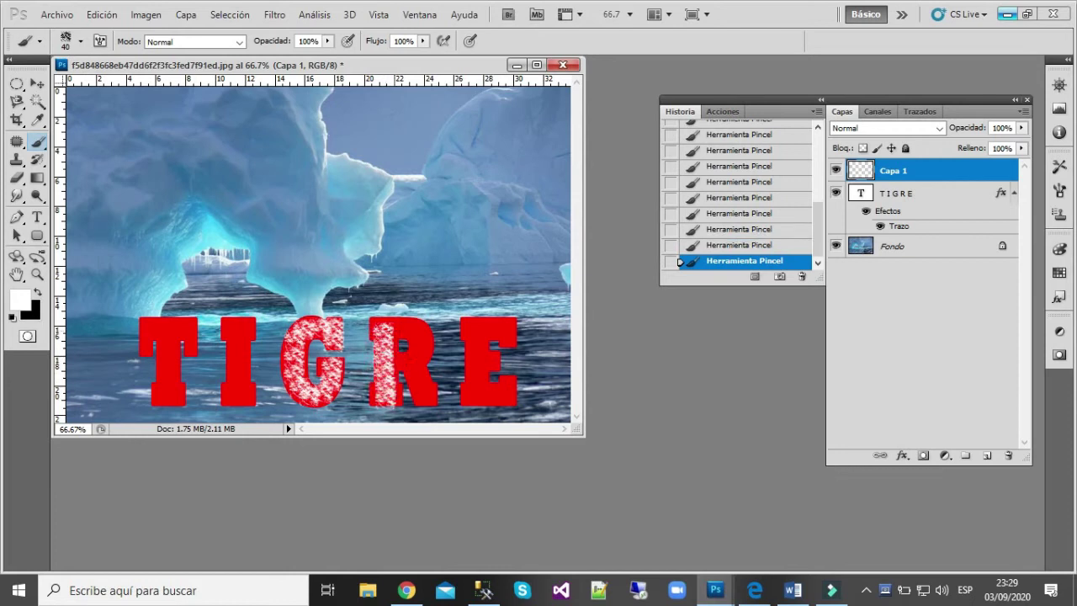
mouse_move(378, 318)
left_mouse_down()
mouse_move(412, 329)
mouse_move(423, 345)
mouse_move(403, 370)
left_mouse_up()
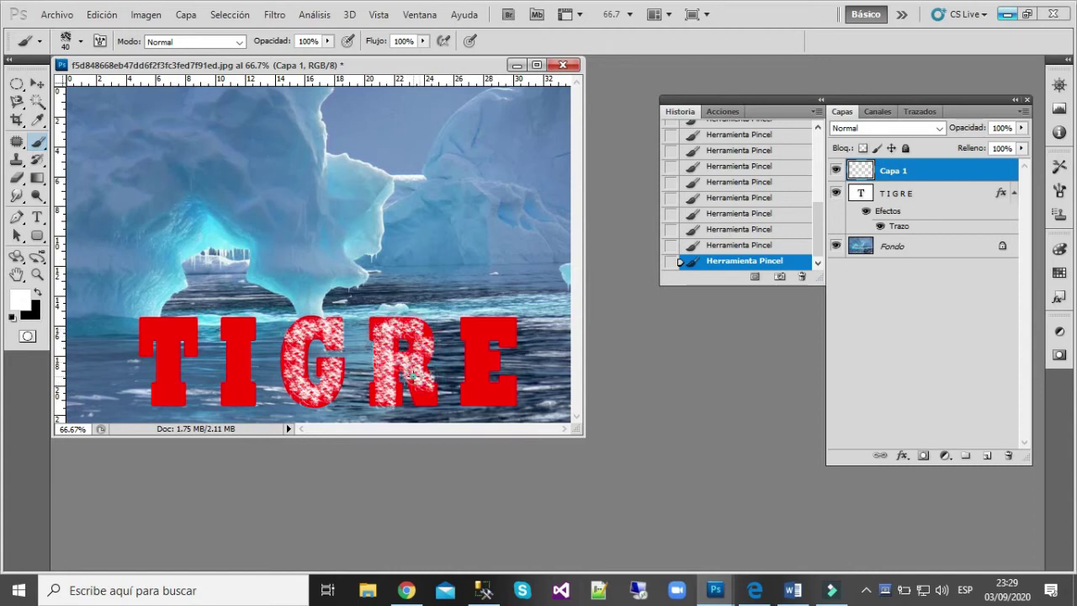
left_click_drag(428, 395, 420, 401)
Cover the stem and arms of the letter E with white speckled brush dabs
left_click_drag(473, 365, 473, 336)
left_click(477, 326)
left_click(509, 331)
left_click(494, 325)
left_click(493, 335)
left_click(495, 337)
left_click(513, 347)
left_click(475, 375)
left_click(471, 395)
left_click(495, 395)
left_click(500, 397)
left_click(510, 395)
left_click(509, 382)
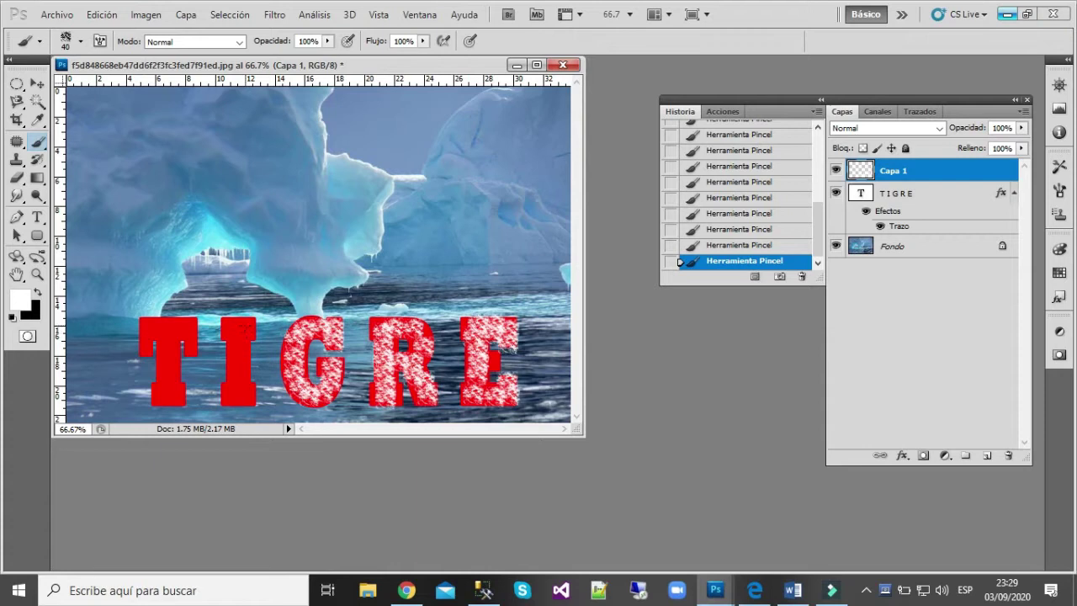
Cover the letter I with white speckled brush dabs, including its upper and lower serifs
left_click(239, 325)
left_click(237, 344)
left_click(240, 356)
left_click(237, 374)
left_click(235, 387)
left_click(225, 389)
left_click(227, 399)
left_click(251, 401)
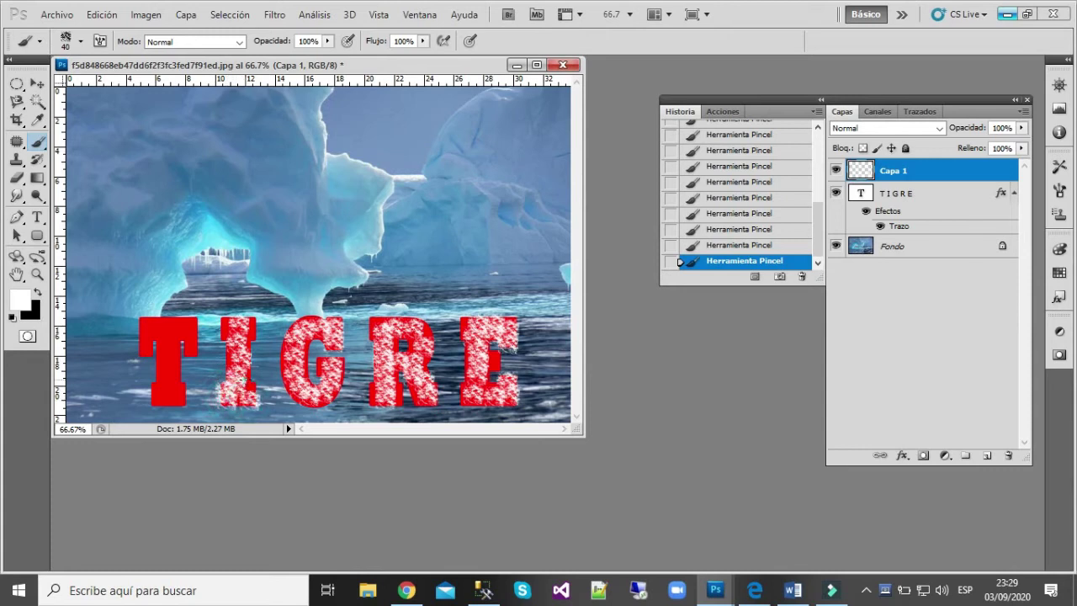
left_click(252, 326)
left_click(220, 322)
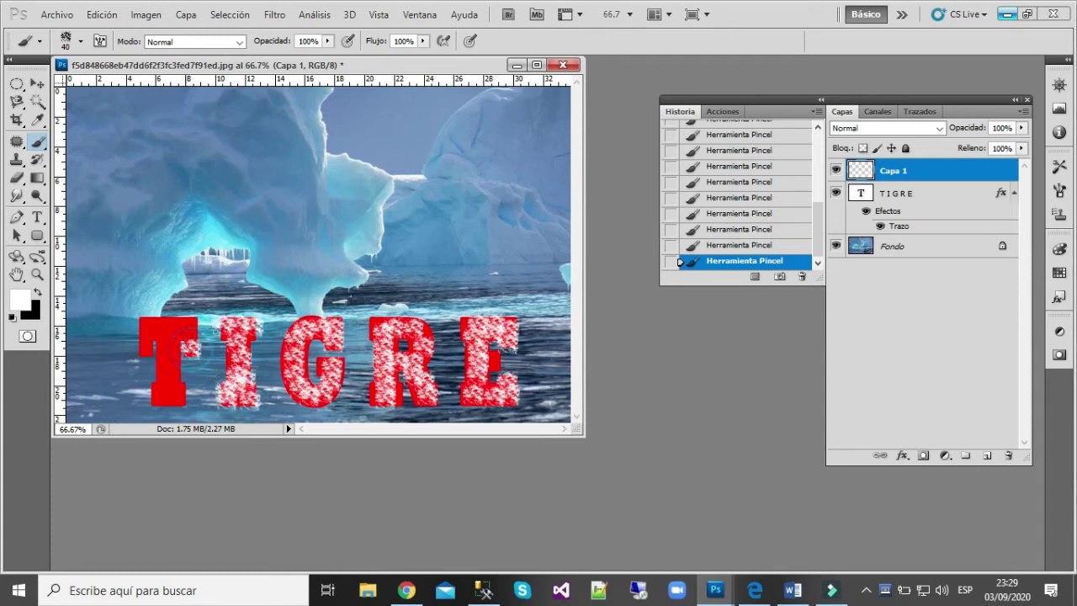
Cover the letter T with white speckled brush dabs, from its crossbar down the stem to the base
left_click(192, 336)
left_click(192, 326)
left_click(178, 327)
left_click(153, 324)
left_click(141, 328)
left_click(144, 346)
left_click(167, 335)
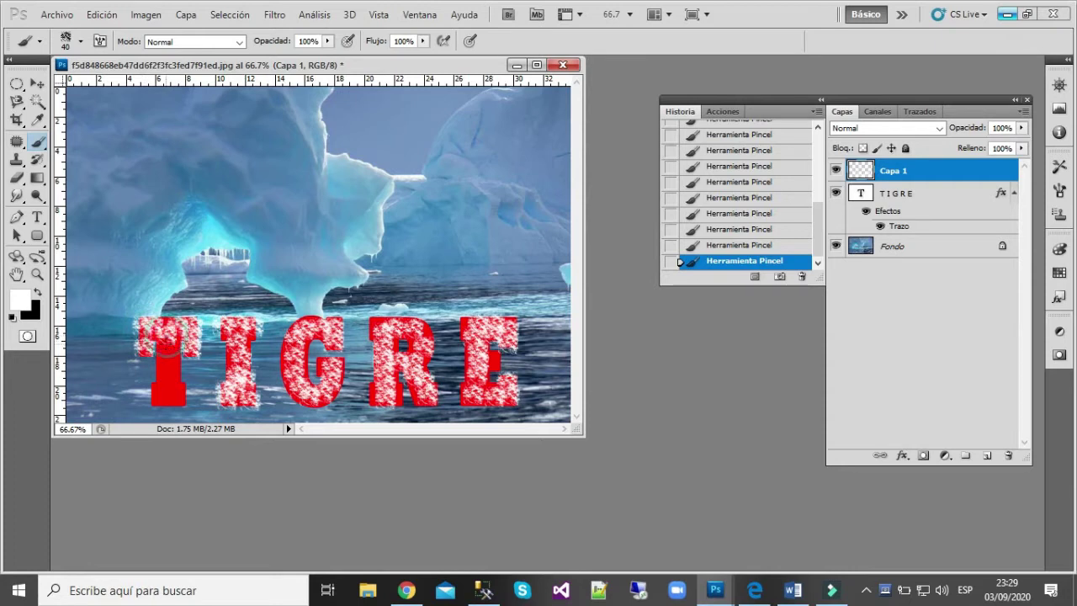
left_click(166, 326)
left_click(172, 346)
left_click(162, 357)
left_click(168, 369)
left_click(173, 391)
left_click(158, 390)
left_click(161, 402)
left_click(179, 401)
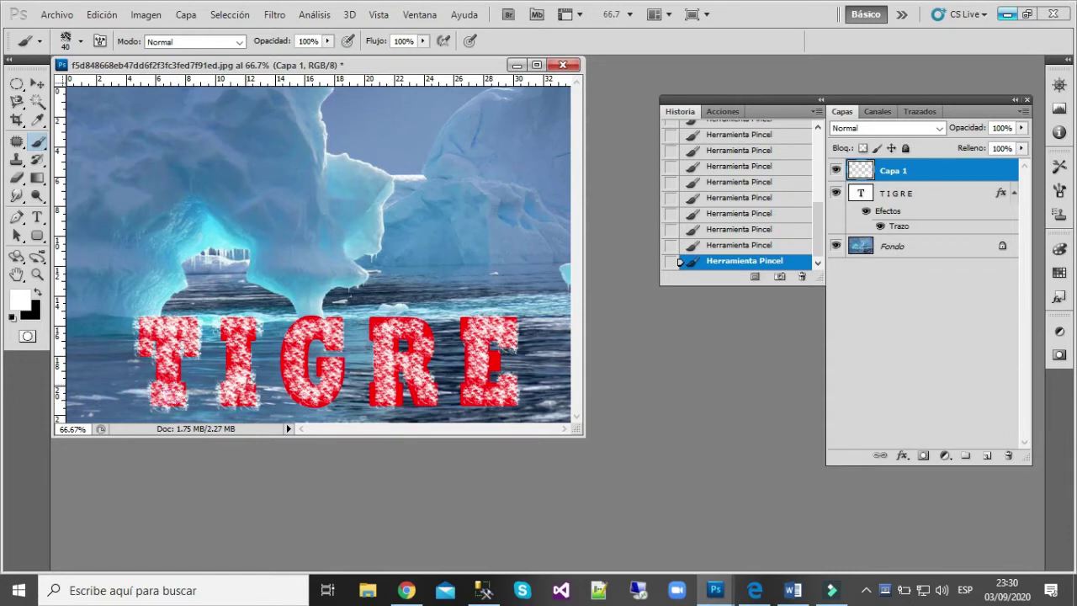
Fill the remaining plain red area in the middle of the letter E with speckled dabs
left_click(495, 356)
left_click(494, 356)
left_click(494, 367)
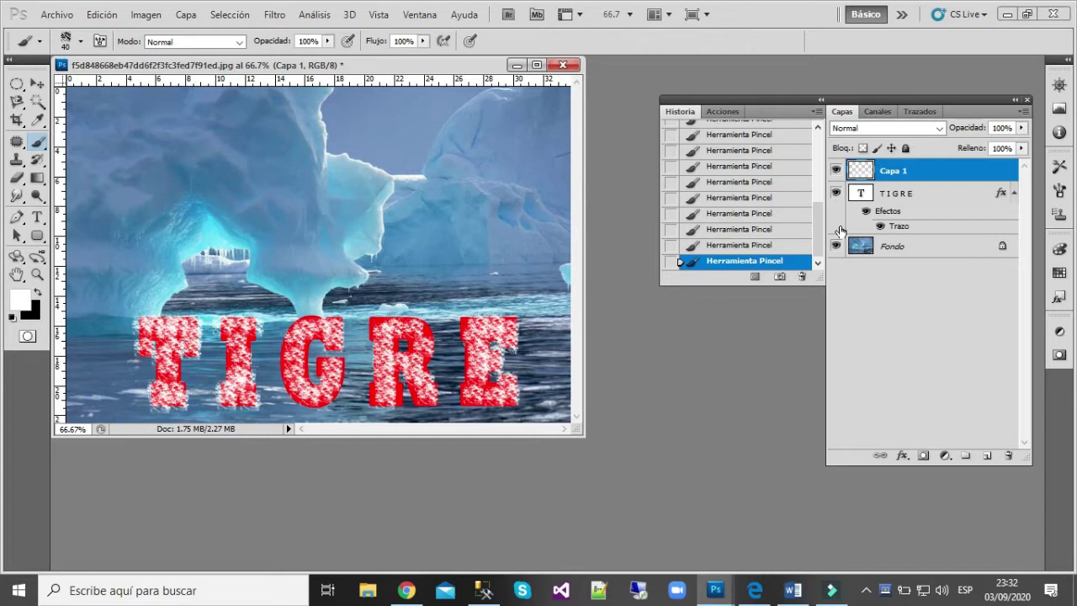
Convert the TIGRE text layer to a smart object and add a layer mask to Capa 1 from the selection of its letters
right_click(896, 196)
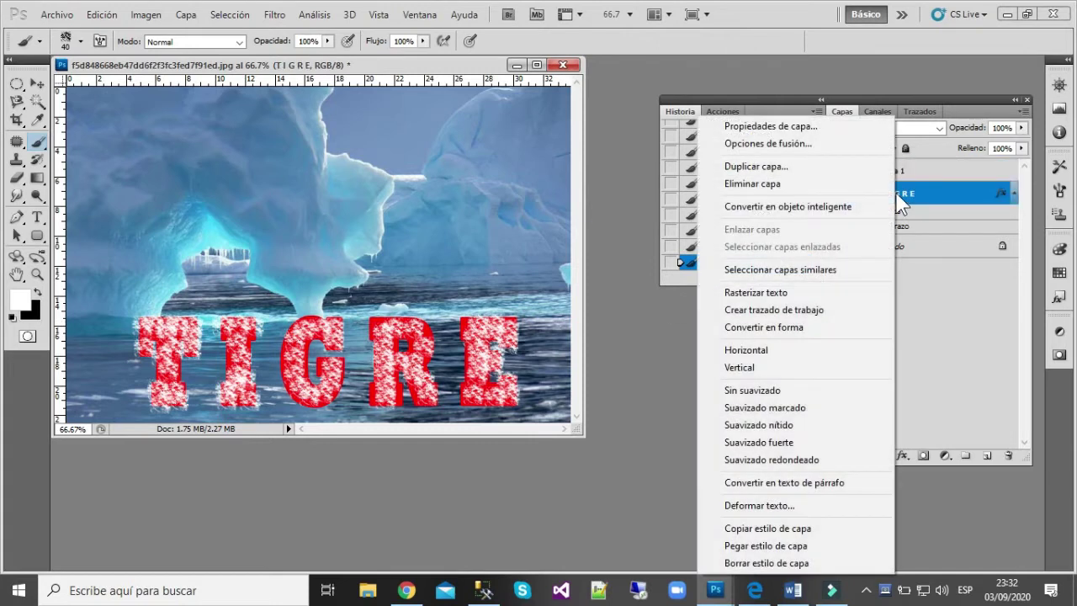
left_click(733, 209)
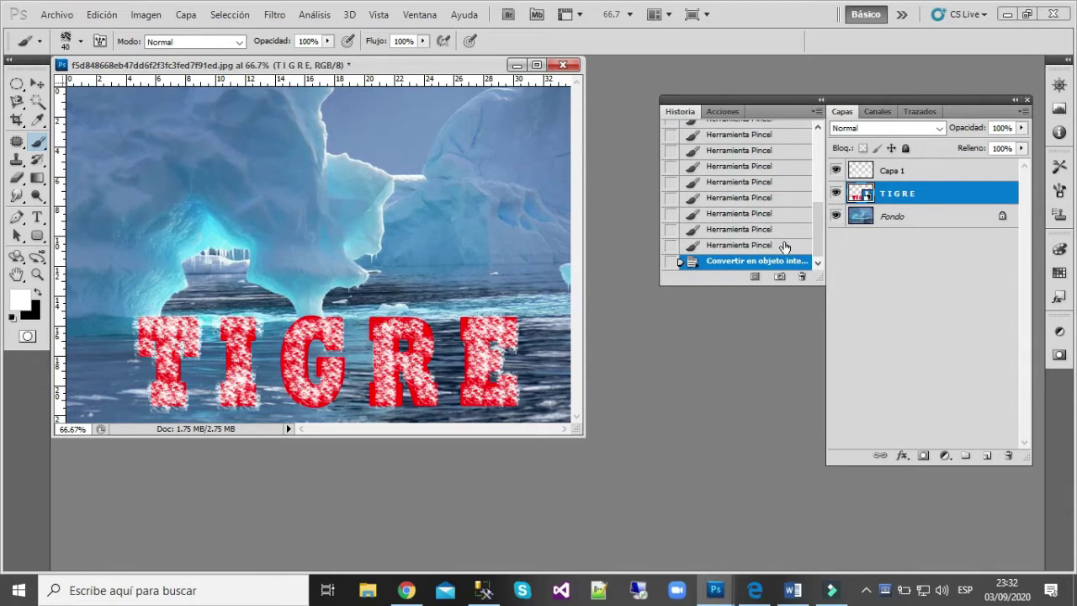
left_click(866, 200, "ctrl")
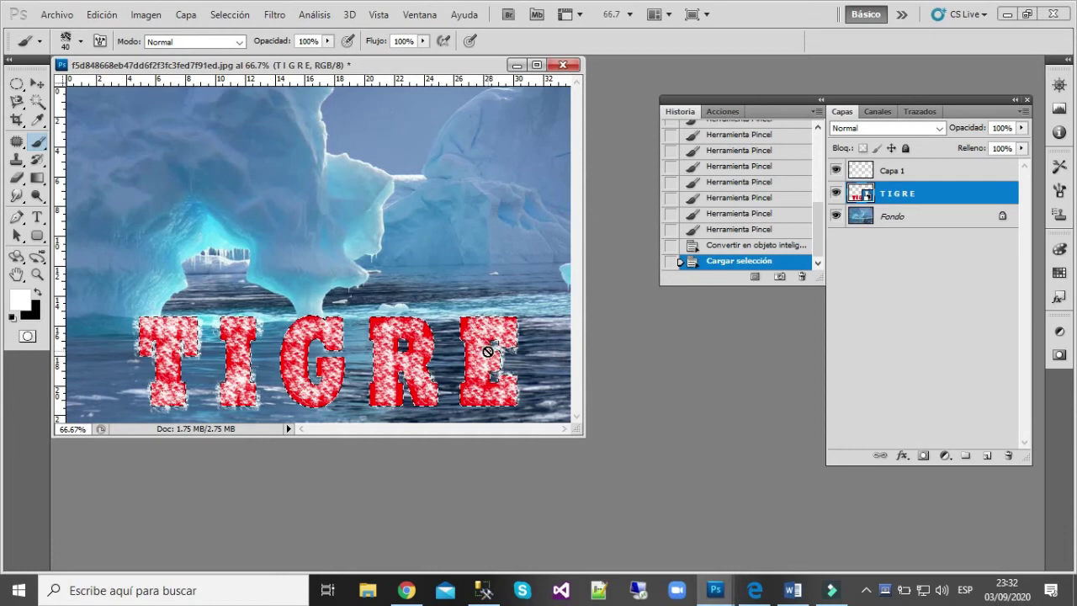
left_click(873, 174)
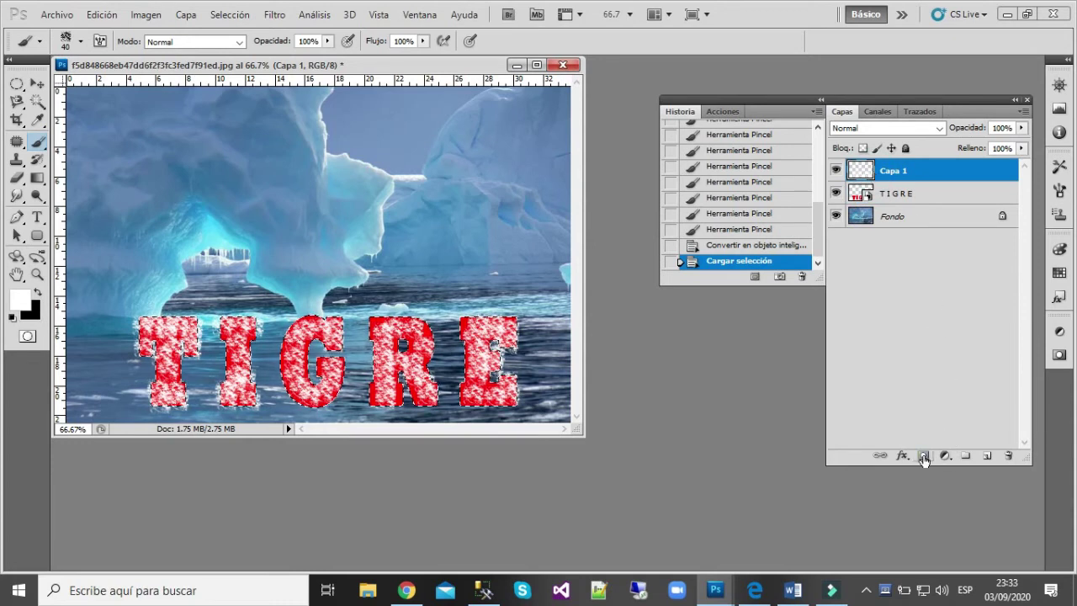
left_click(904, 169)
left_click(924, 456)
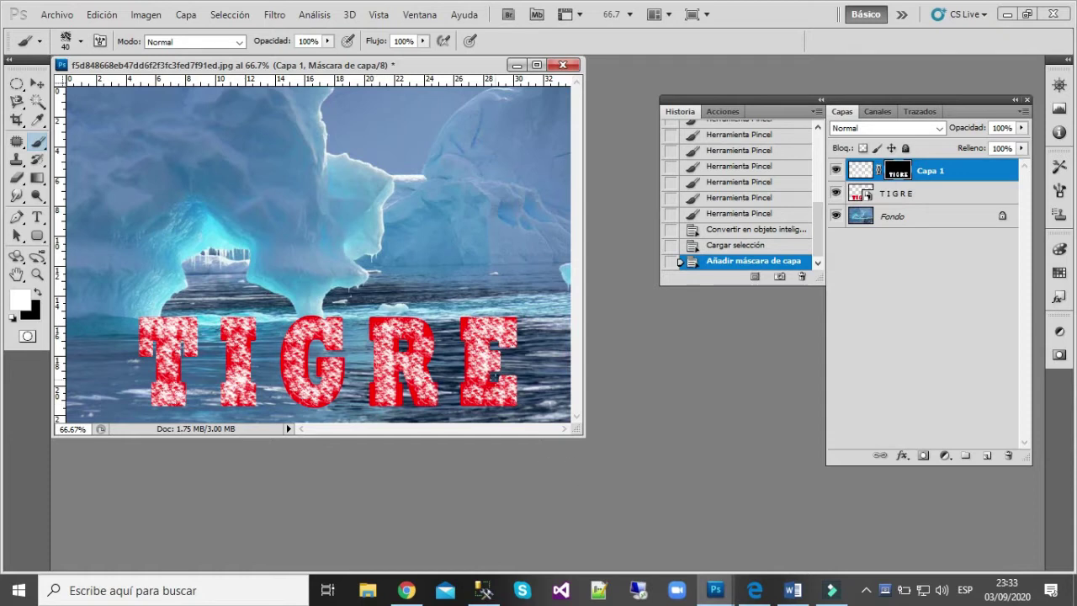
Choose the Pluma veteada 2 brush preset at 50 px for the Brush tool
left_click(36, 145)
left_click(80, 40)
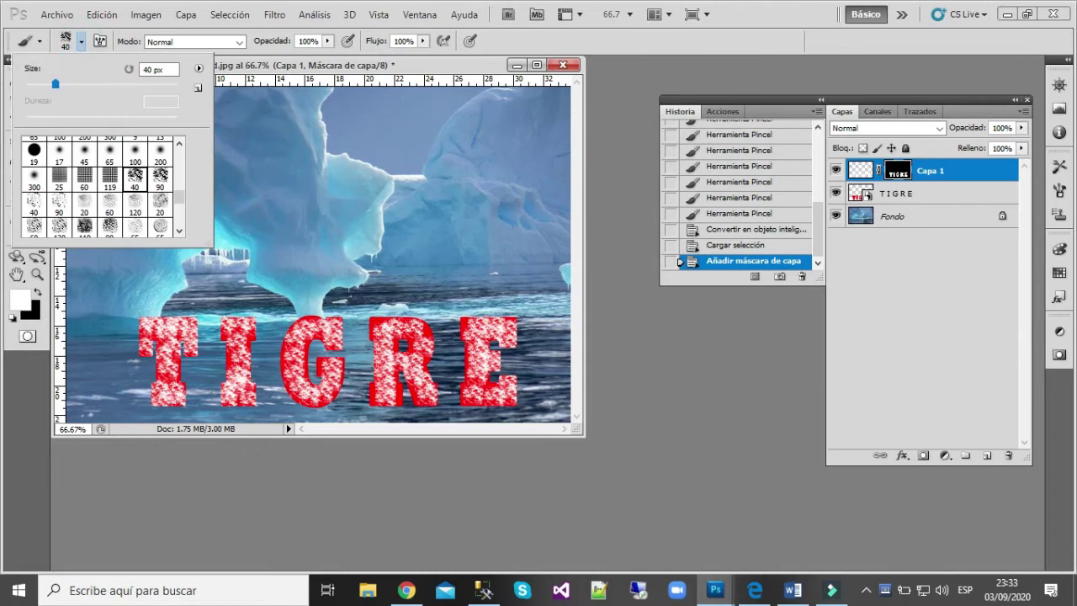
left_click_drag(180, 192, 180, 181)
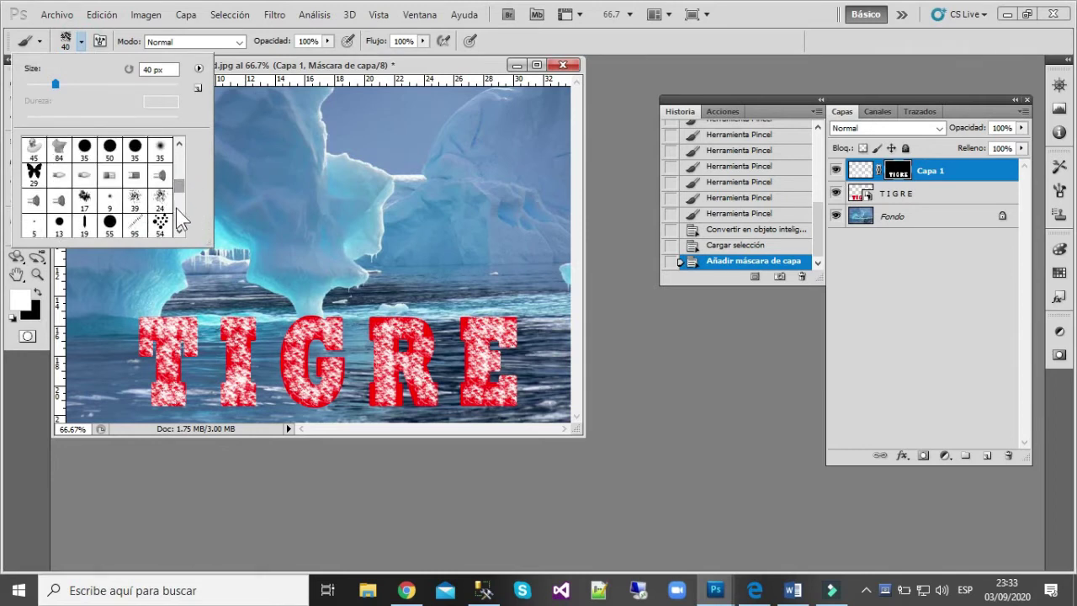
left_click(179, 144)
scroll(183, 150, "up", 8)
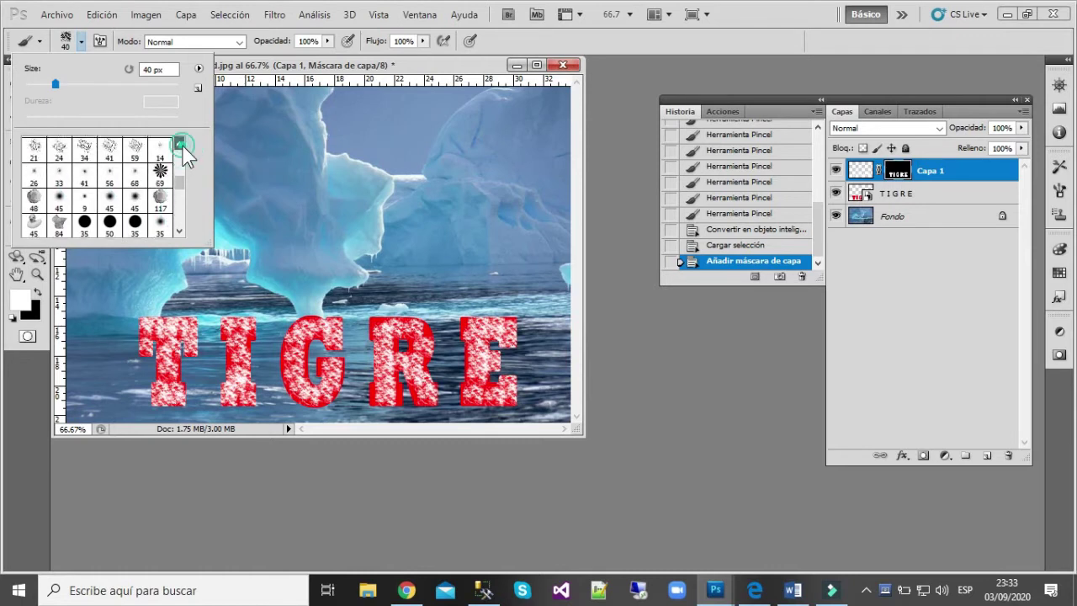
scroll(182, 150, "up", 8)
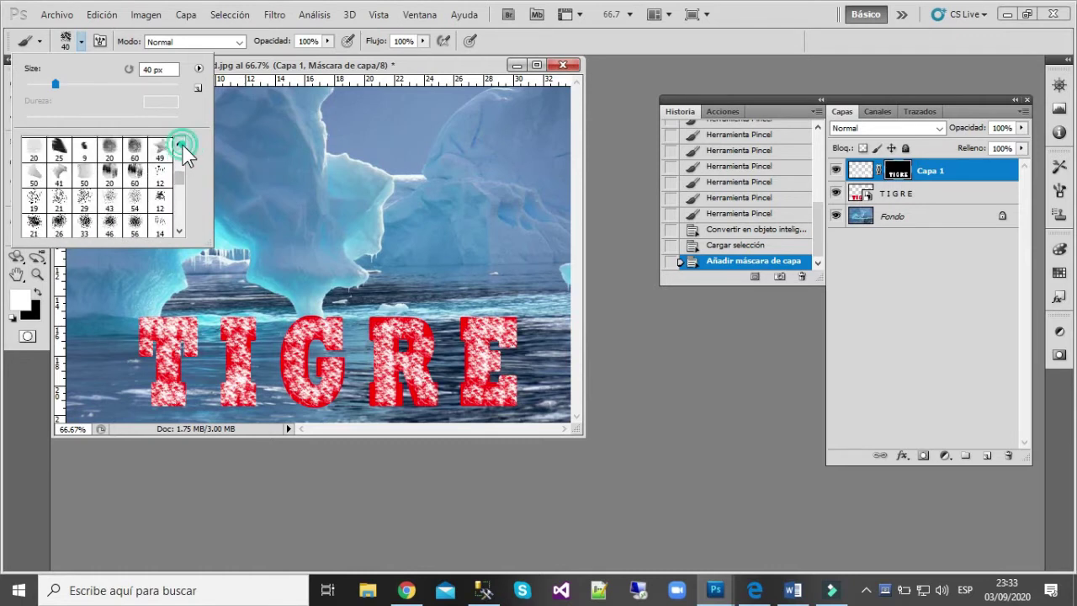
scroll(183, 150, "up", 3)
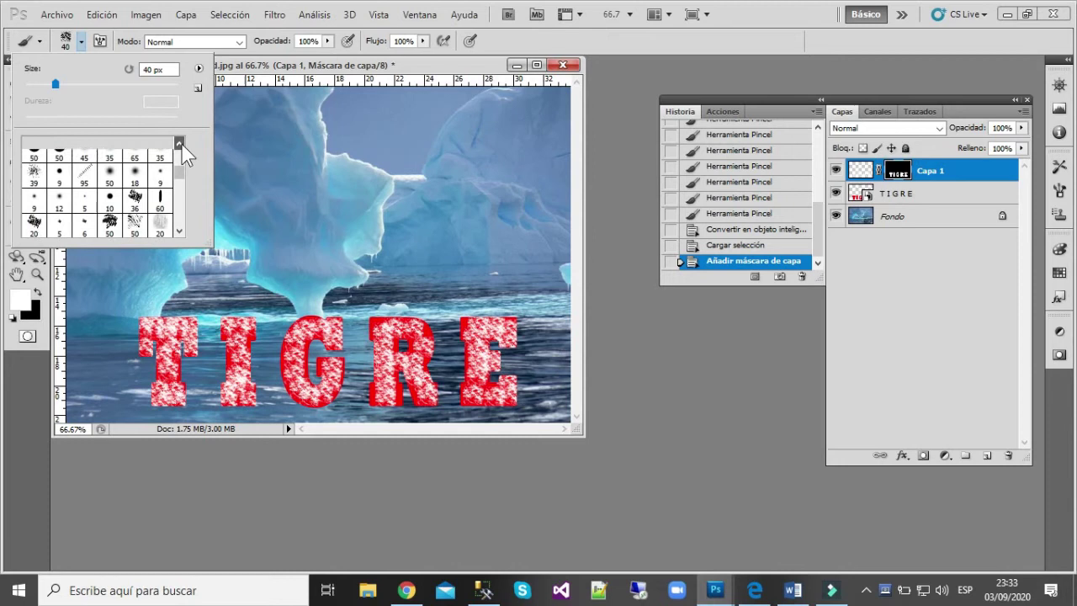
scroll(181, 172, "down", 3)
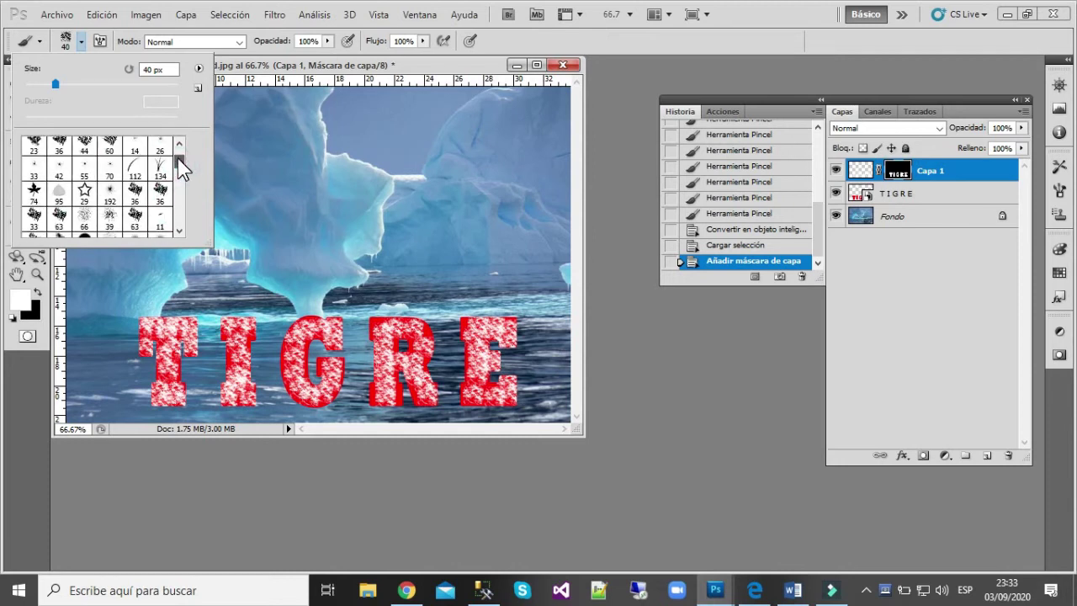
left_click_drag(177, 159, 179, 155)
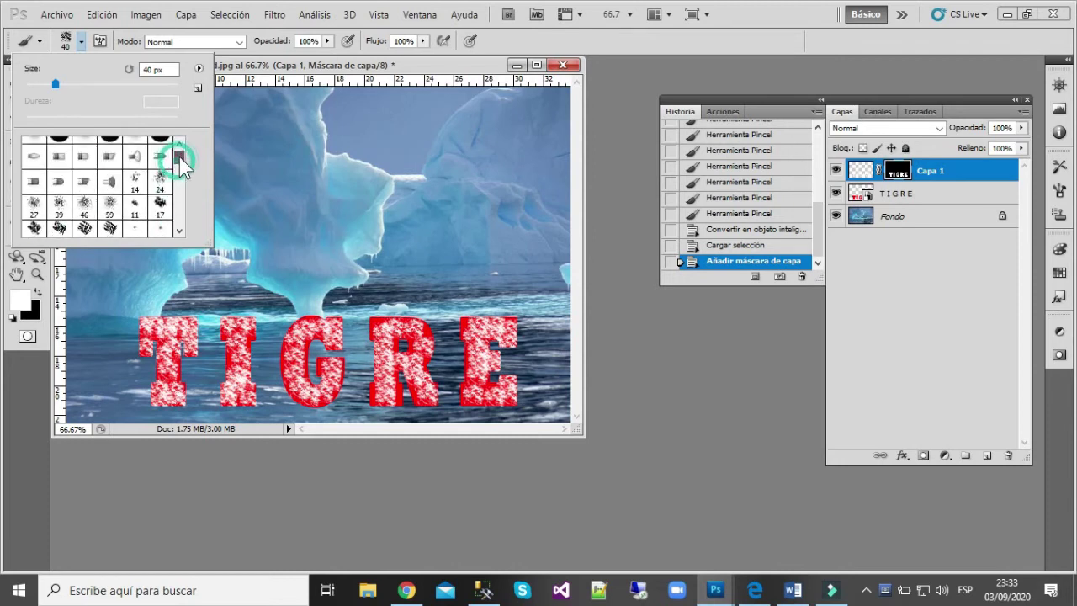
left_click(179, 230)
left_click(180, 230)
left_click(180, 229)
left_click(179, 229)
scroll(156, 214, "down", 2)
scroll(156, 215, "down", 3)
scroll(179, 221, "down", 4)
scroll(179, 212, "down", 3)
scroll(178, 215, "down", 4)
scroll(174, 203, "down", 4)
scroll(173, 206, "down", 2)
scroll(176, 202, "down", 3)
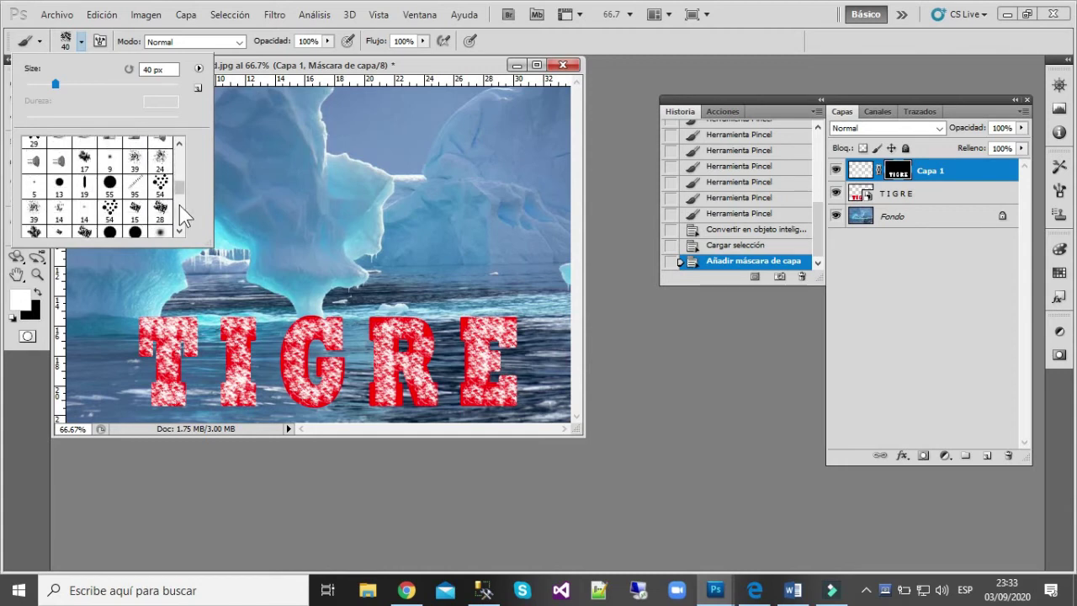
scroll(180, 204, "down", 6)
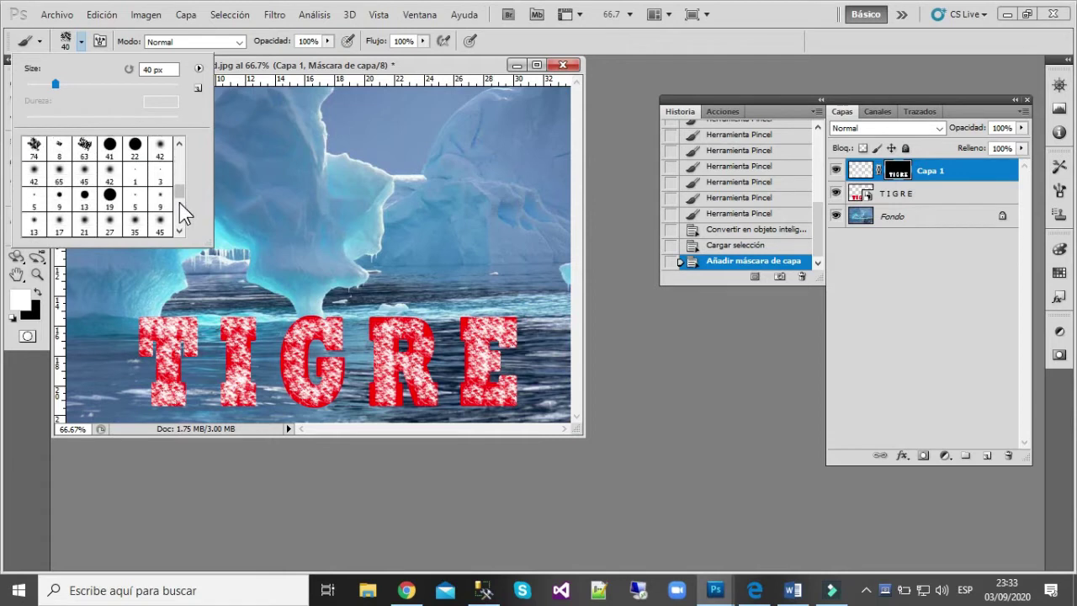
scroll(179, 202, "down", 6)
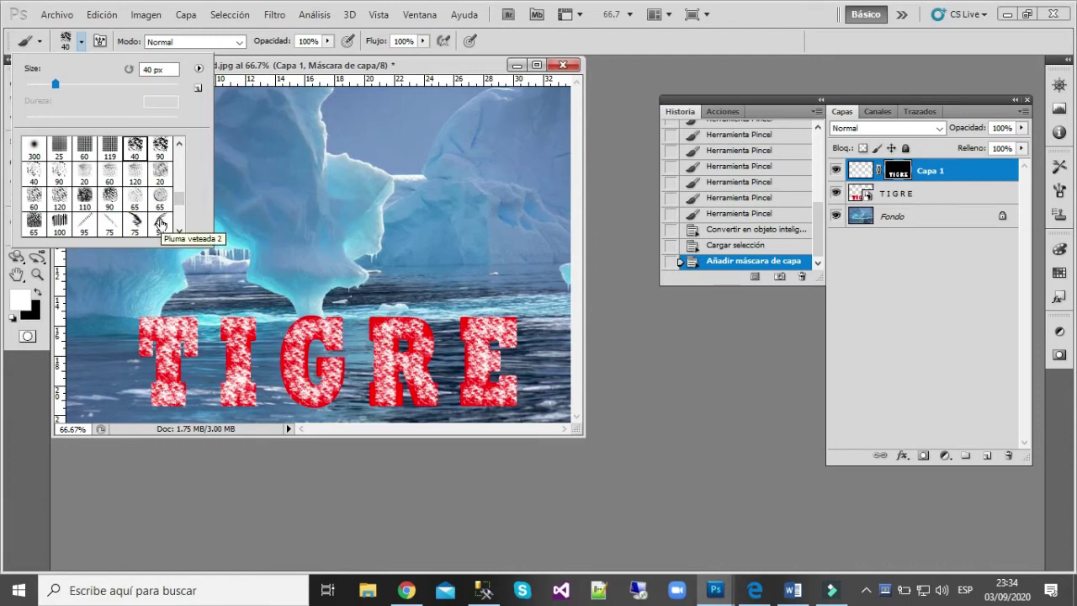
left_click(160, 225)
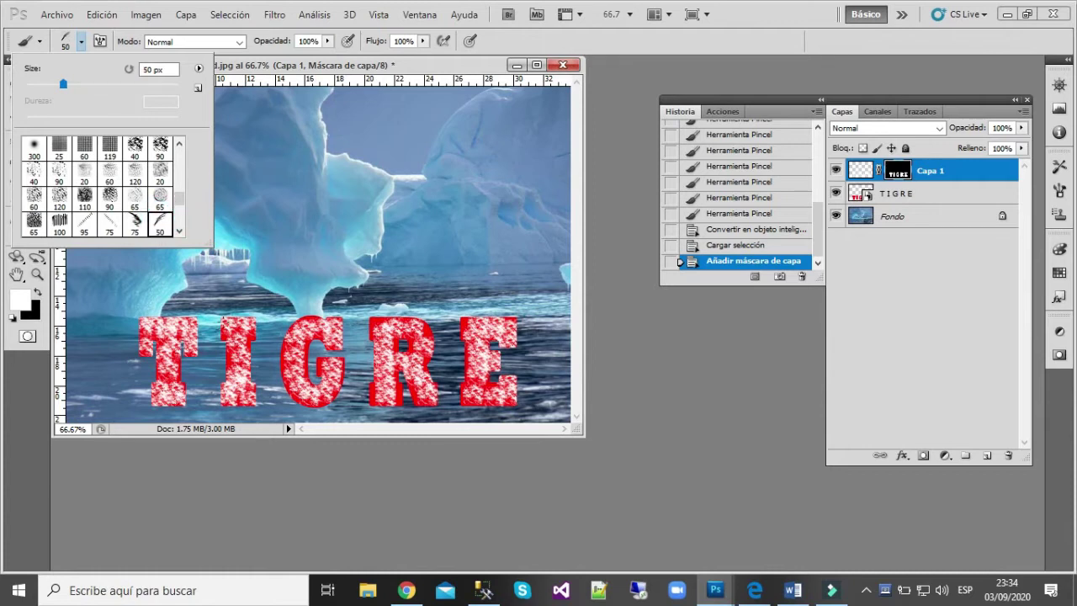
Dab white over the letter G with the Pluma veteada 2 brush on Capa 1's mask, then target the layer's pixels instead of the mask
left_click(399, 276)
left_click(312, 321)
left_click(304, 319)
left_click(284, 361)
left_click(280, 351)
left_click(280, 341)
left_click(287, 352)
left_click(286, 353)
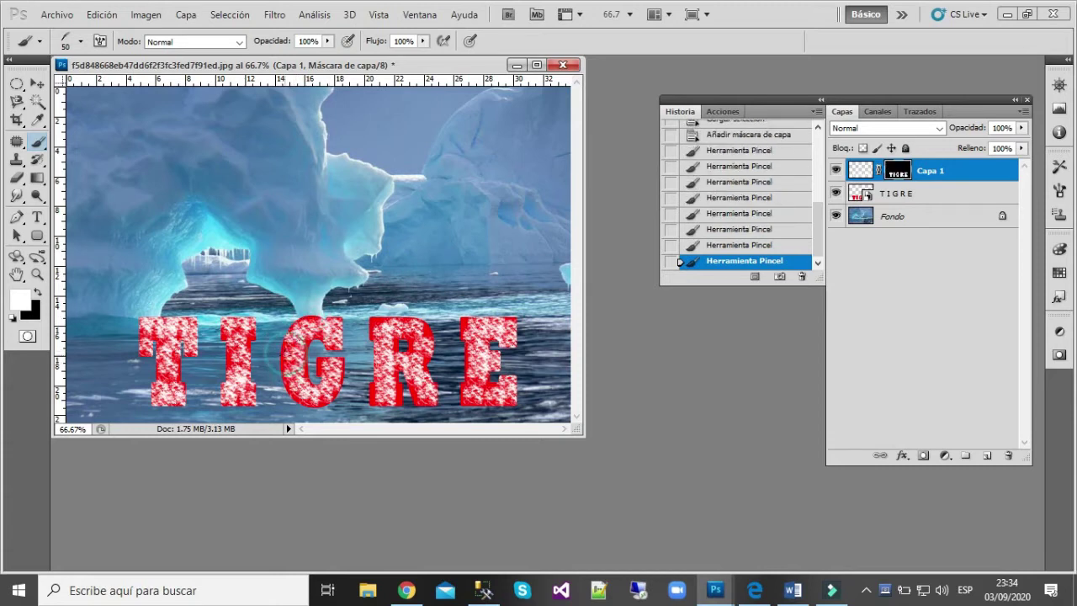
left_click(290, 373)
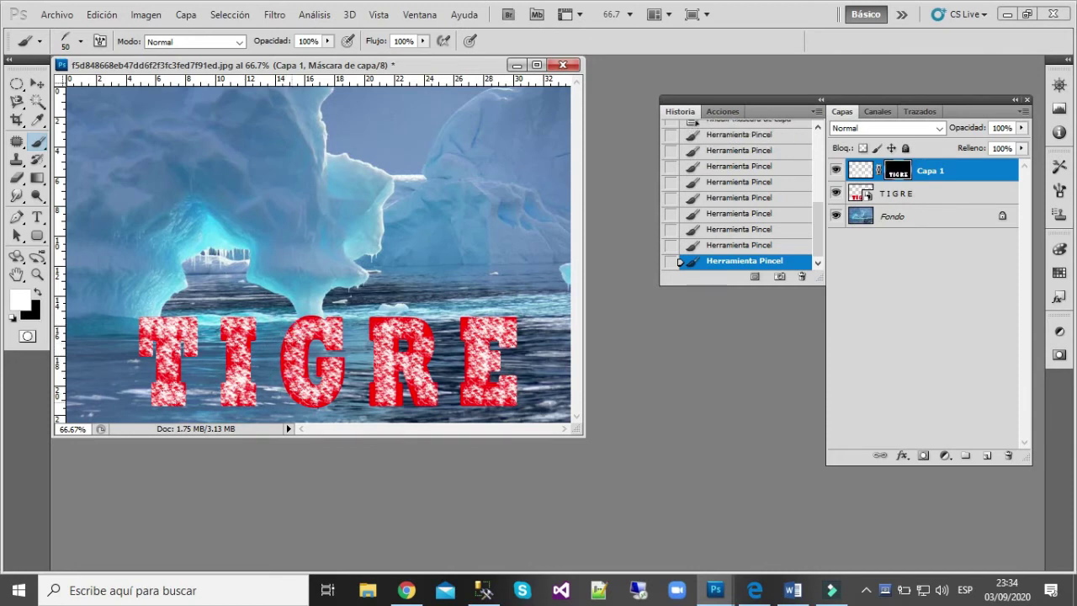
left_click(307, 324)
left_click(859, 171)
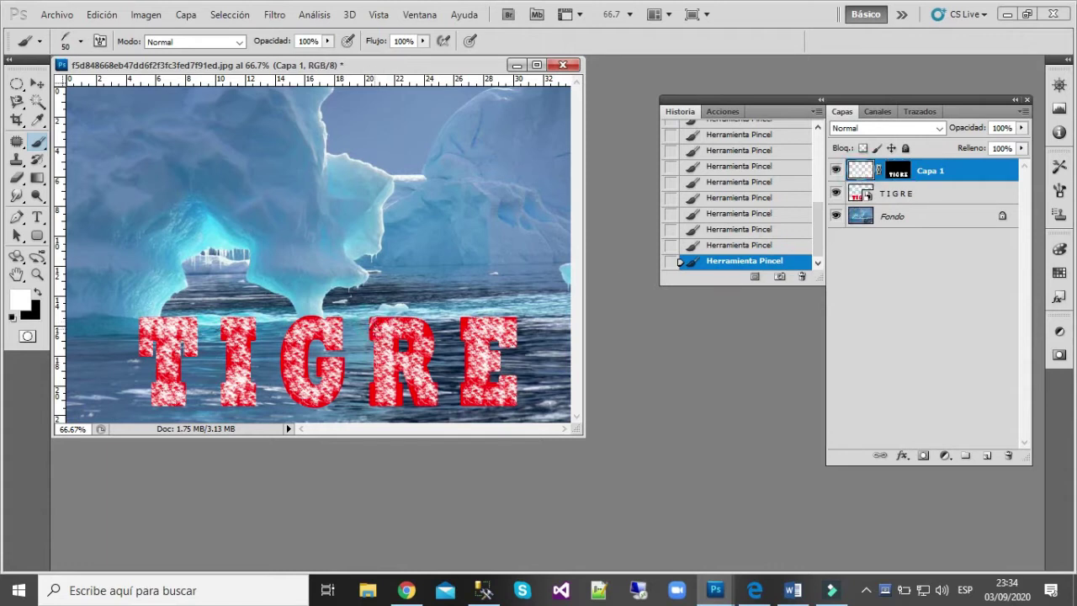
Paint white feathered strokes down the outer edge of the R's stem on Capa 1's pixels rather than its mask
left_click(899, 172)
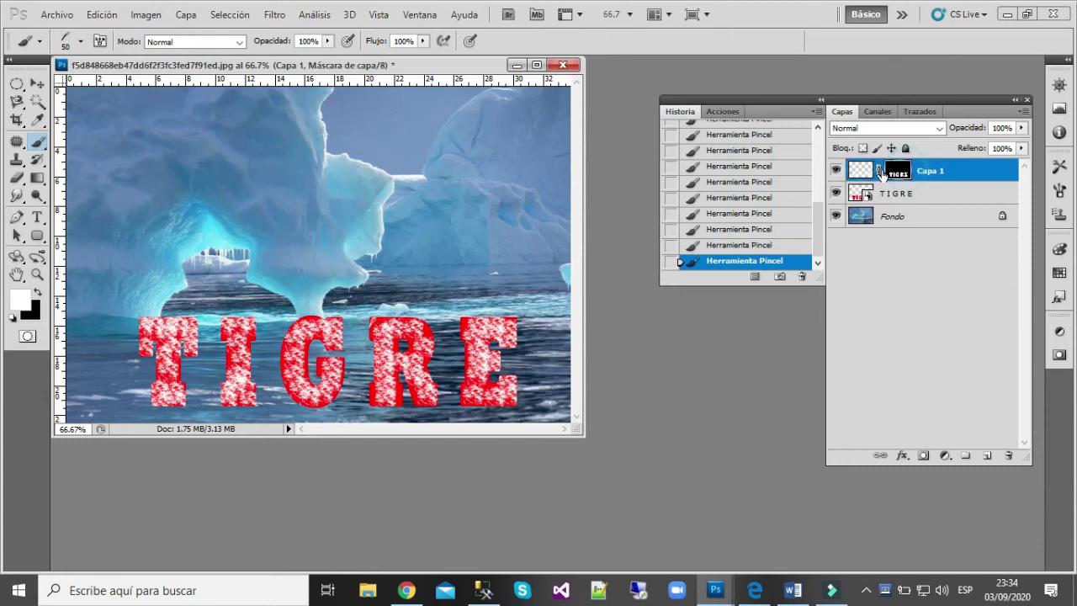
left_click(860, 175)
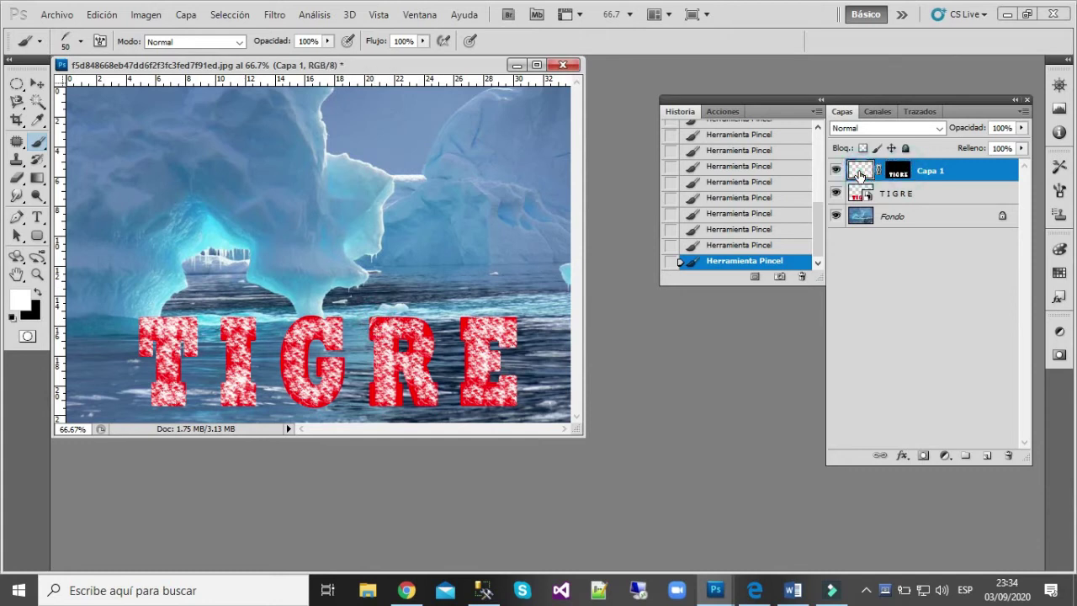
left_click(859, 173)
mouse_move(380, 333)
left_mouse_down()
mouse_move(371, 348)
mouse_move(383, 409)
left_mouse_up()
left_click(389, 409)
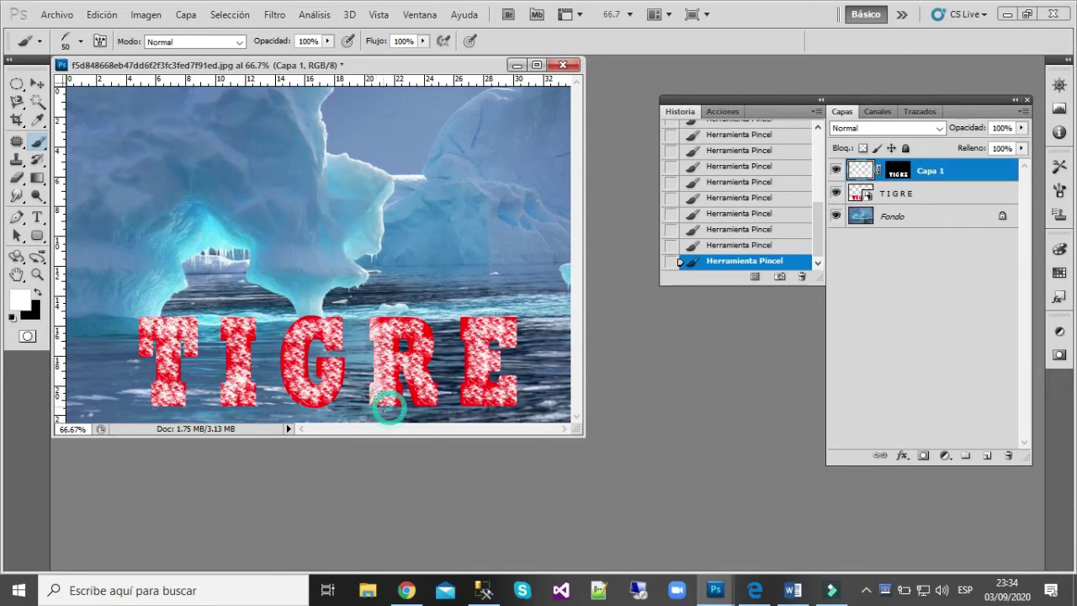
left_click(381, 410)
Dab white feathered marks around the bottom, left and top edges of the letter G
left_click(310, 403)
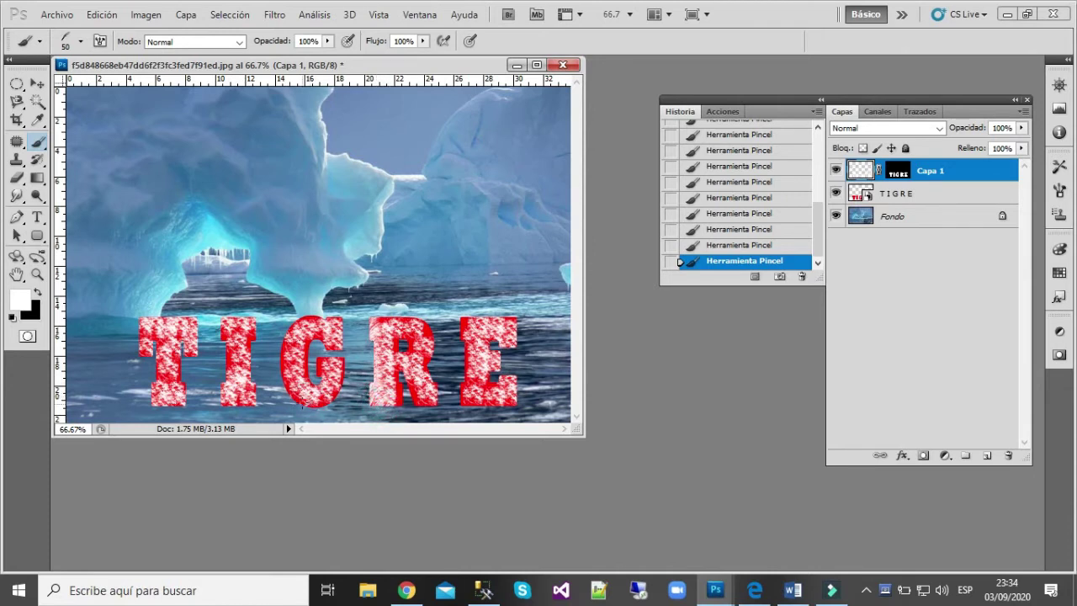
left_click(286, 389)
left_click(287, 375)
left_click(285, 378)
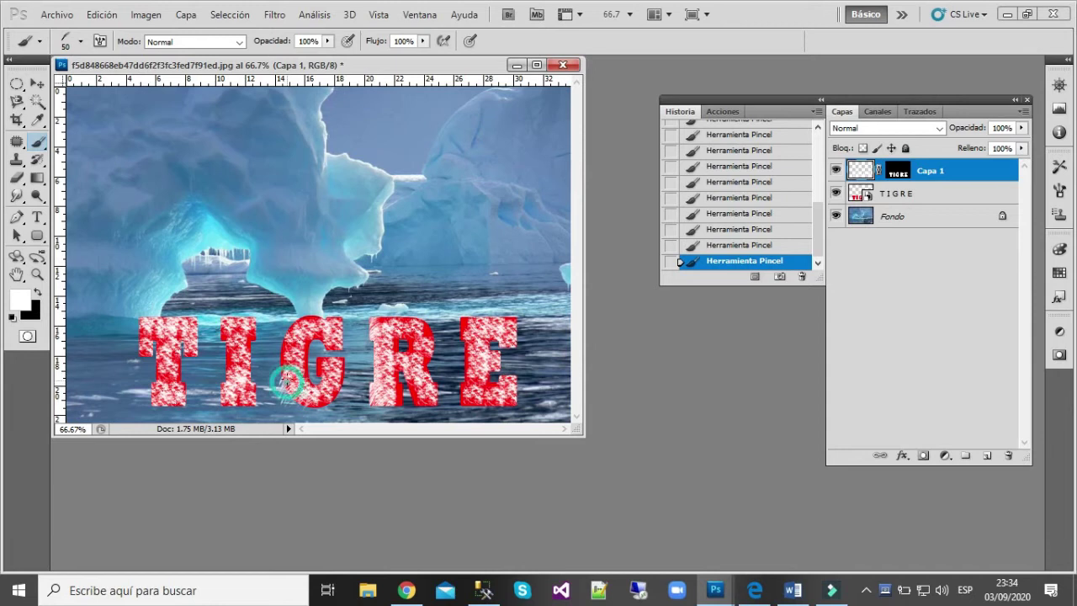
left_click(276, 367)
left_click(277, 358)
left_click(281, 352)
left_click(286, 337)
left_click(291, 332)
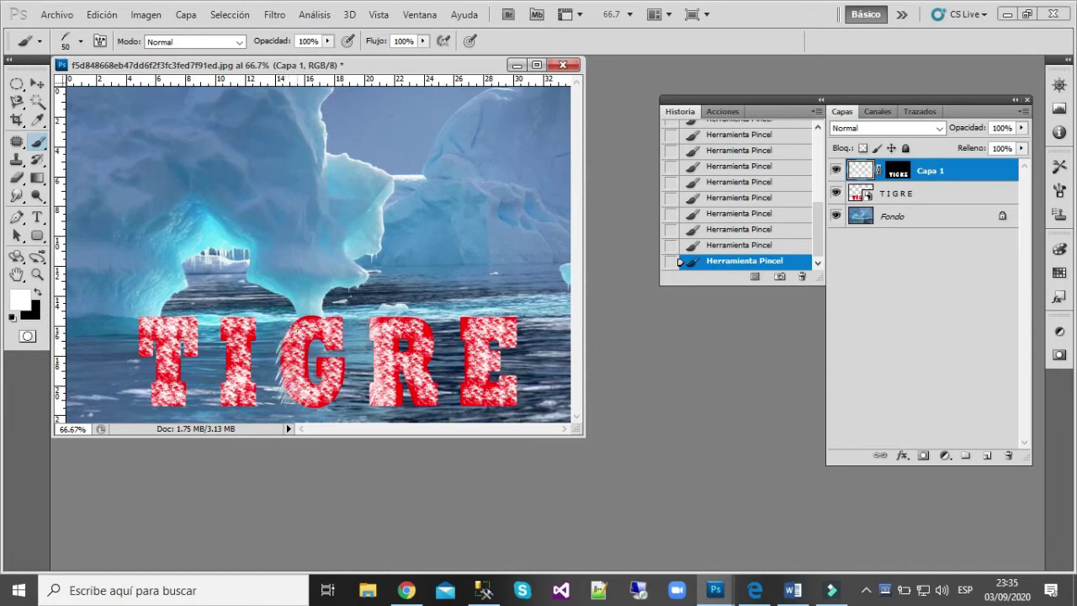
left_click(313, 317)
left_click(323, 314)
left_click(332, 314)
left_click(341, 318)
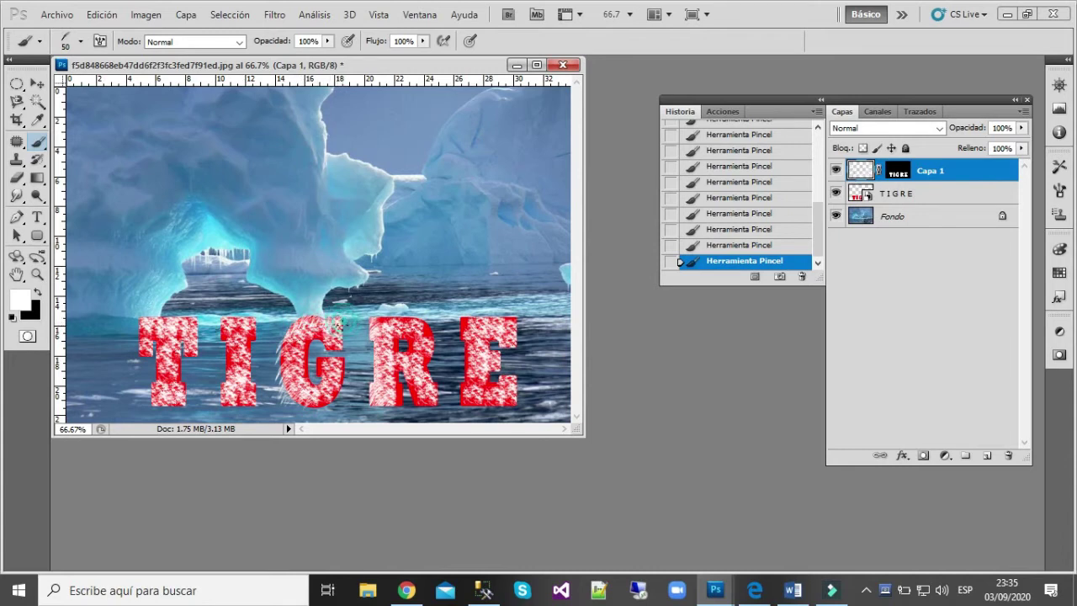
Paint white feathered strokes down the left side of the letter I and along the stem of the E
left_click(230, 318)
left_click(224, 320)
left_click(224, 337)
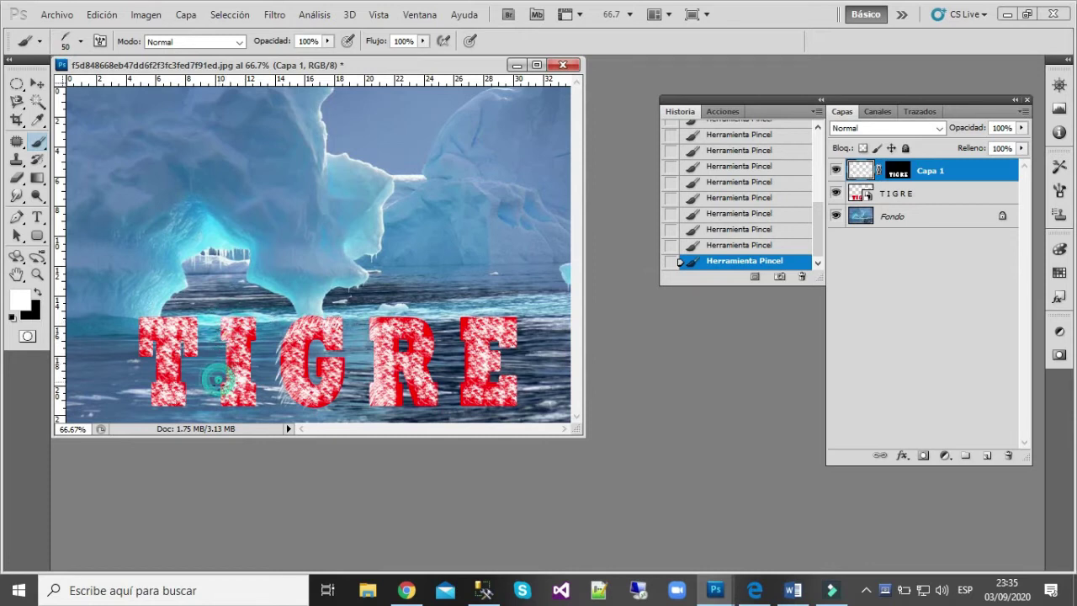
mouse_move(226, 358)
left_mouse_down()
mouse_move(227, 403)
mouse_move(240, 395)
left_mouse_up()
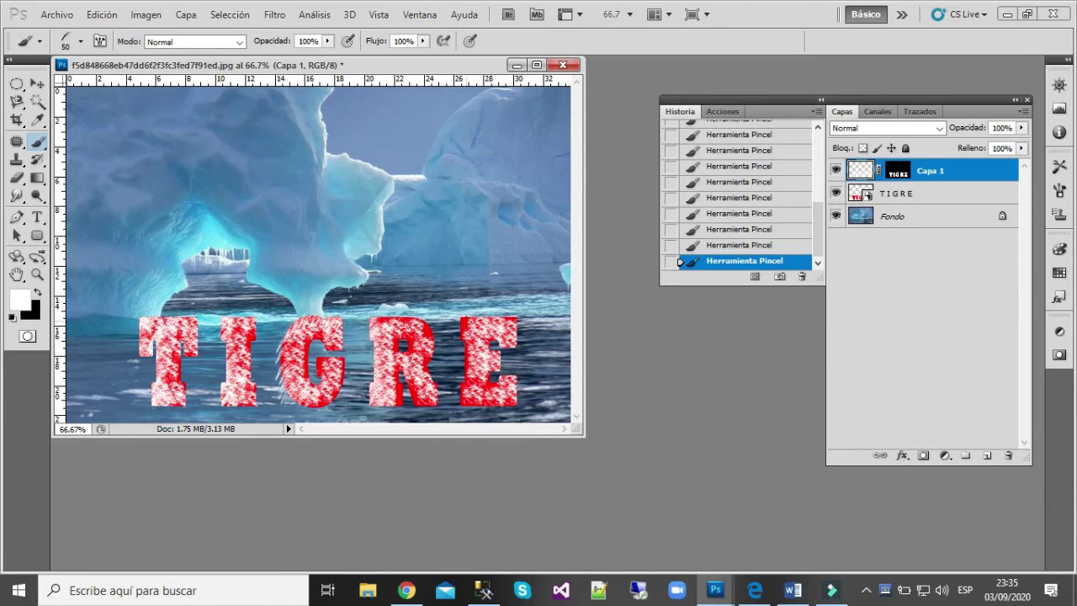
left_click_drag(461, 325, 467, 343)
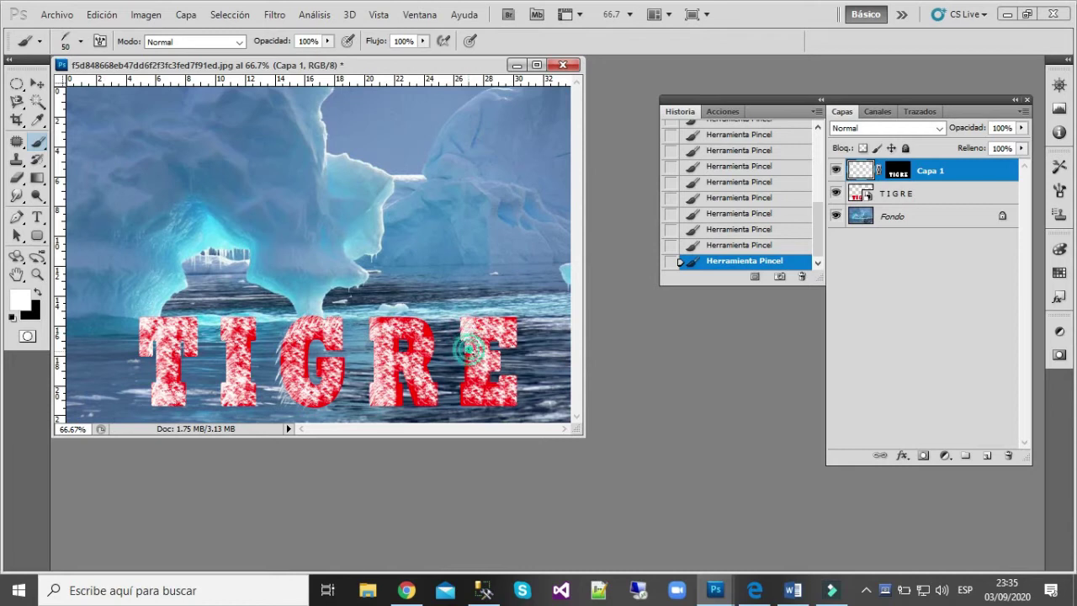
mouse_move(466, 382)
left_mouse_down()
mouse_move(491, 404)
mouse_move(465, 401)
mouse_move(468, 370)
left_mouse_up()
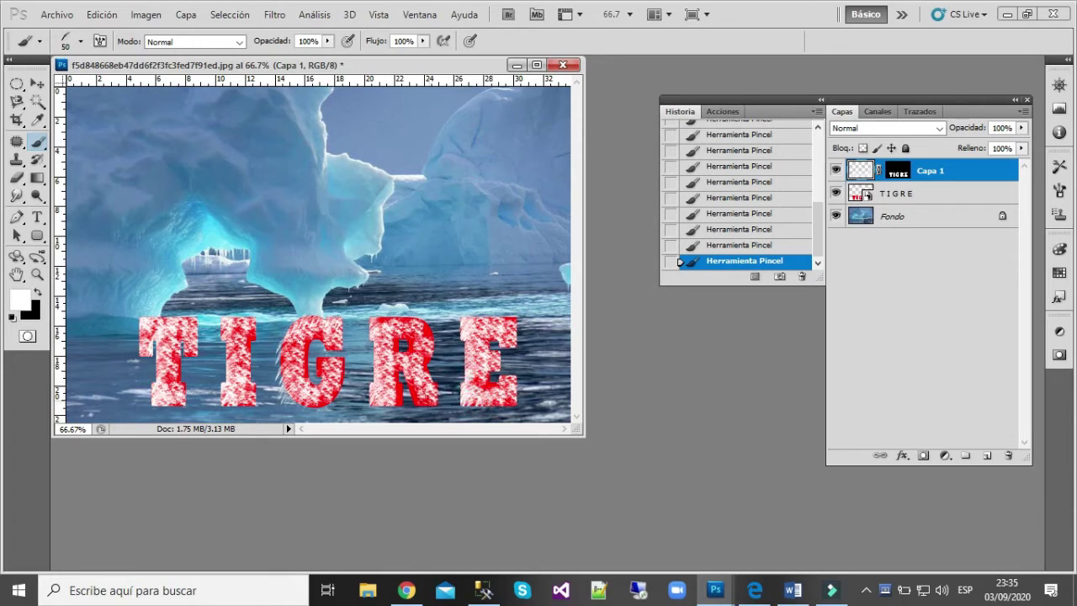
Brush more white over the middle and right leg of the R and the left and bottom edges of the G
left_click_drag(397, 361, 409, 376)
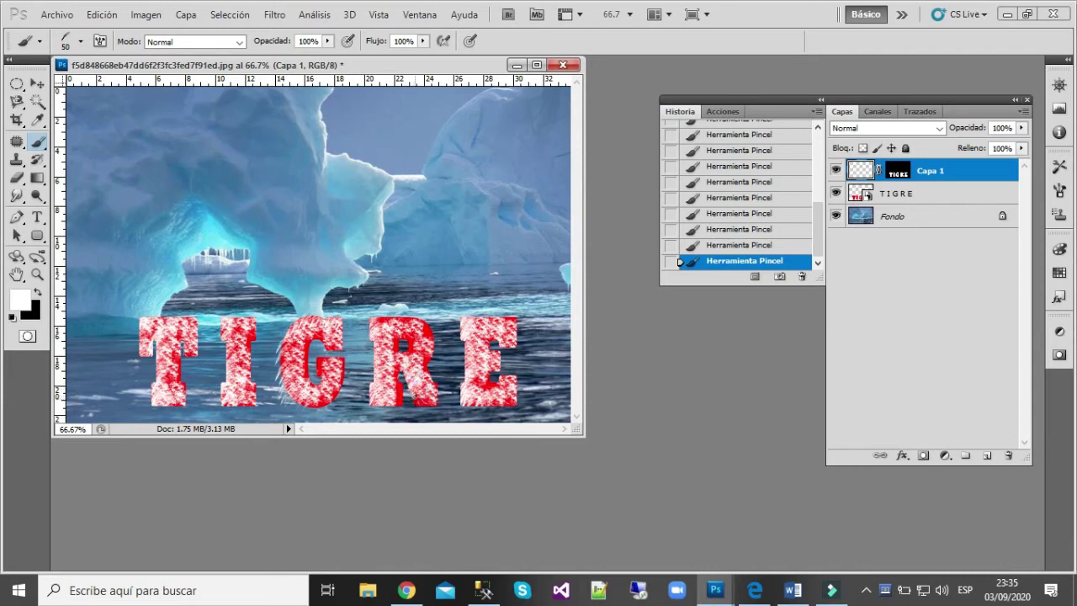
left_click_drag(427, 403, 442, 408)
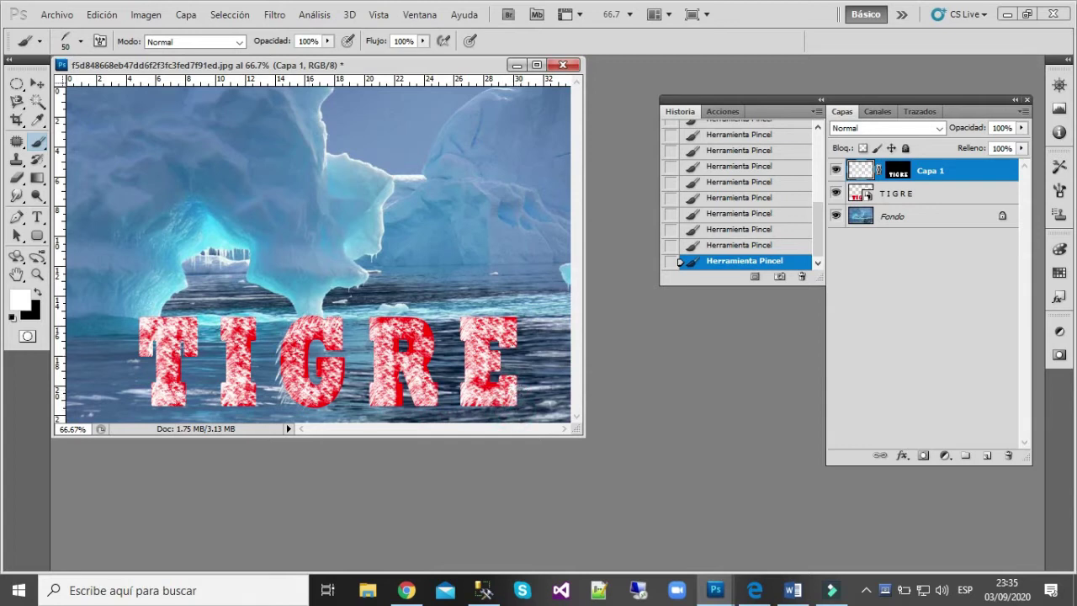
left_click_drag(286, 339, 282, 372)
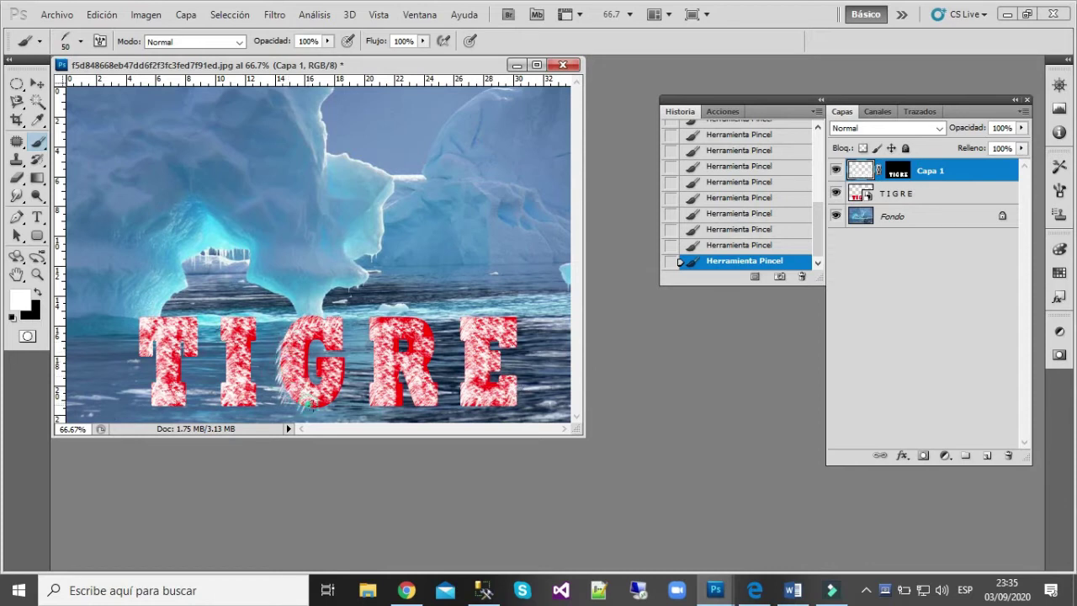
mouse_move(325, 407)
left_mouse_down()
mouse_move(323, 397)
mouse_move(335, 402)
left_mouse_up()
Flip the 50 px feathered brush tip horizontally with Voltear X
left_click(81, 41)
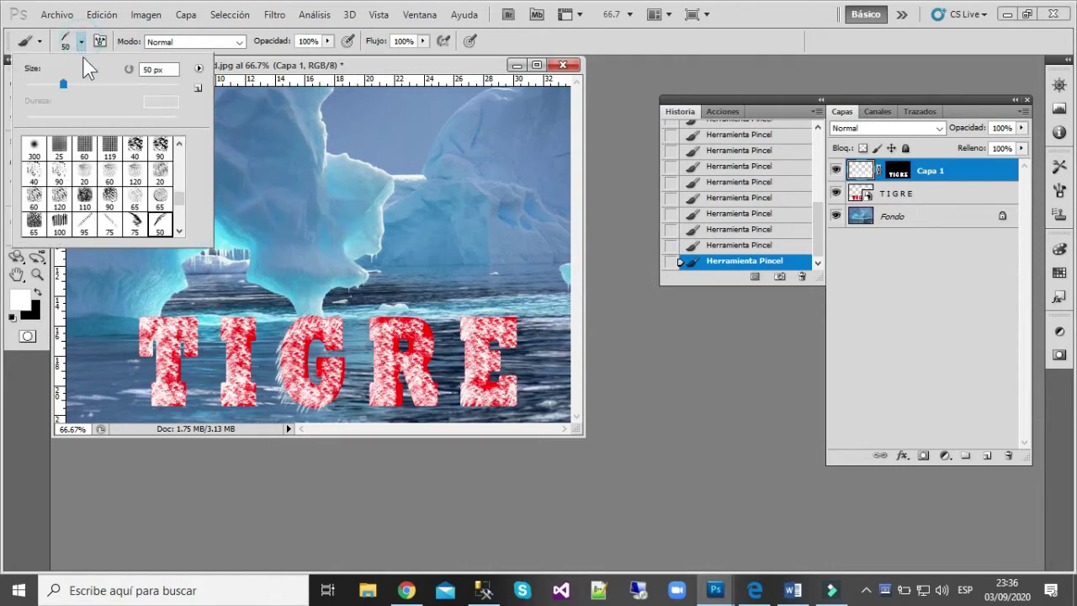
left_click(84, 42)
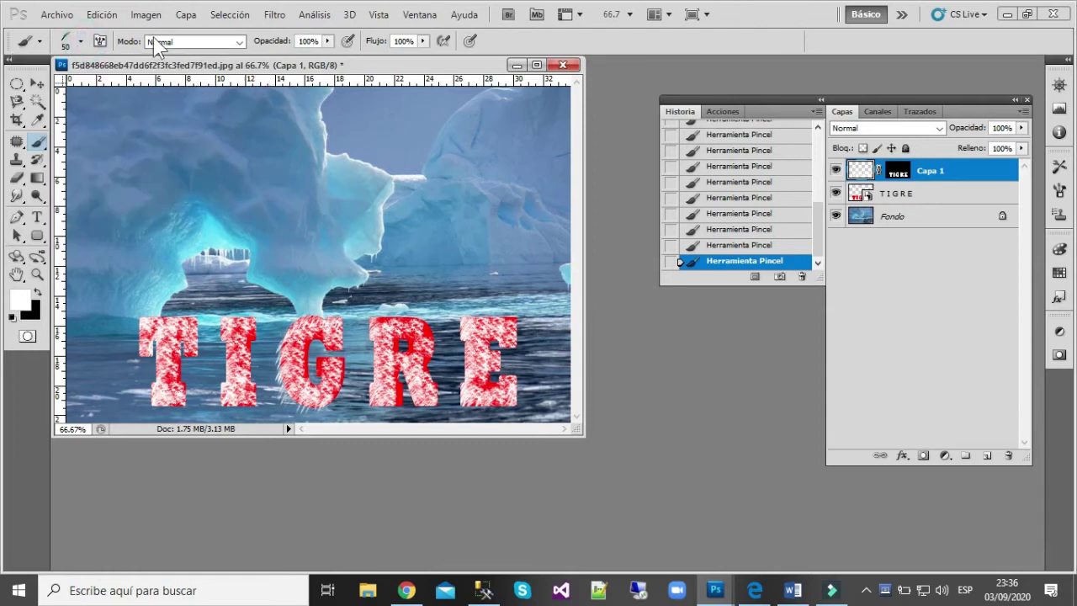
left_click(100, 41)
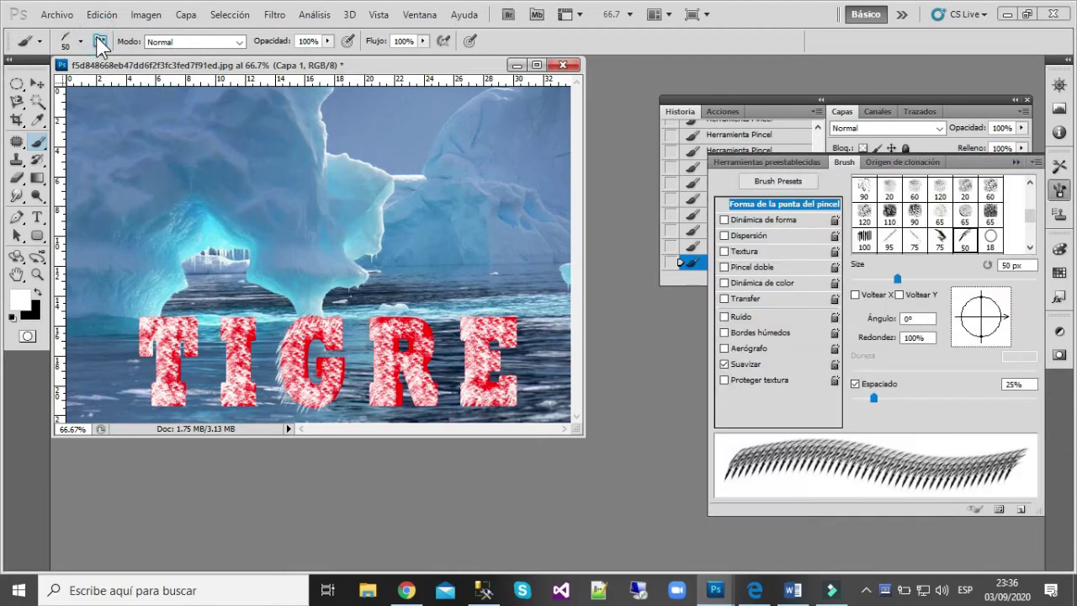
left_click(99, 41)
left_click(98, 39)
left_click(854, 294)
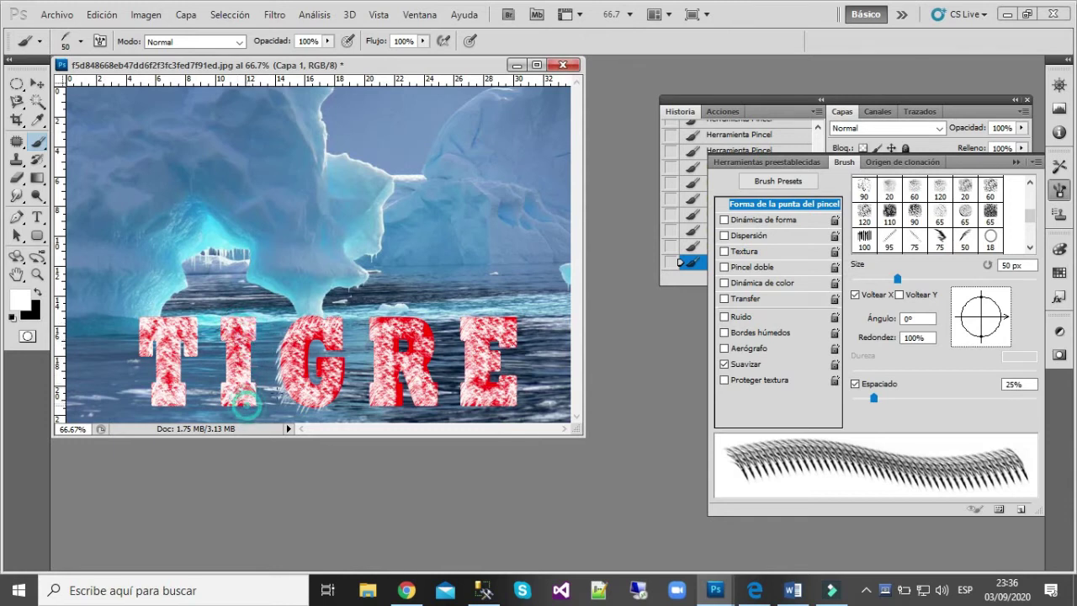
Cover the remaining red areas of the letters G, R and E with the flipped feathered brush, and close the brush settings
mouse_move(337, 350)
left_mouse_down()
mouse_move(300, 365)
mouse_move(304, 384)
mouse_move(314, 392)
mouse_move(341, 364)
mouse_move(340, 406)
left_mouse_up()
left_click_drag(323, 361, 313, 383)
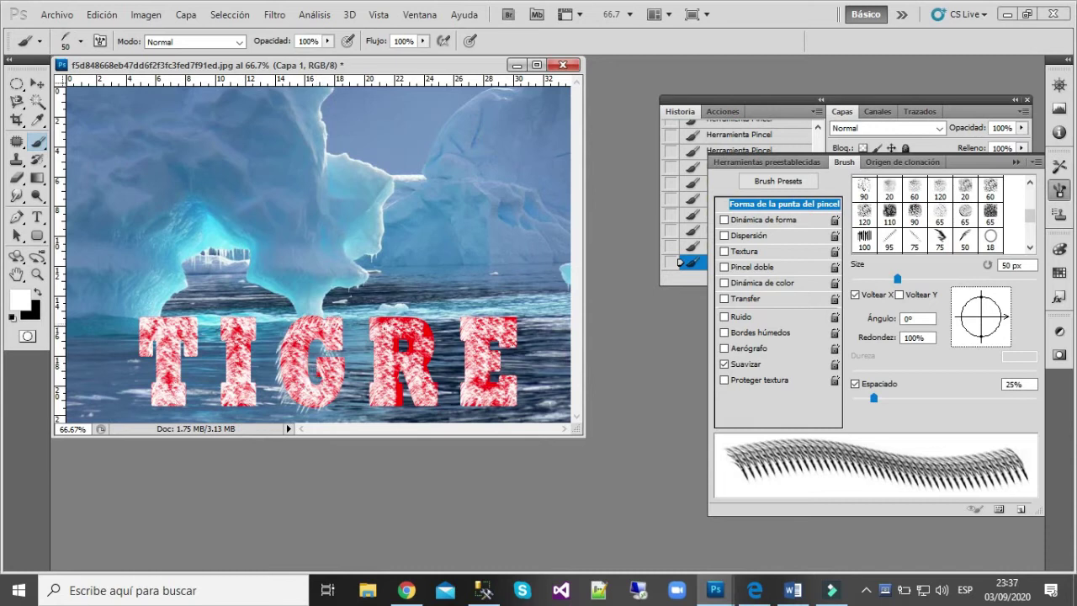
mouse_move(381, 322)
left_mouse_down()
mouse_move(390, 325)
mouse_move(427, 328)
mouse_move(434, 403)
mouse_move(401, 409)
mouse_move(393, 358)
left_mouse_up()
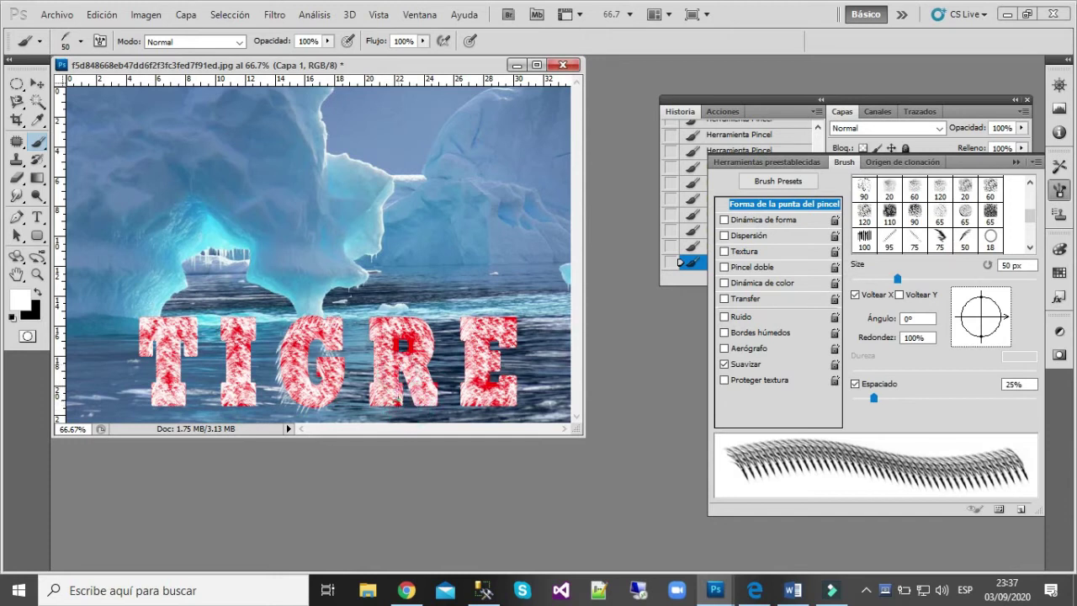
left_click_drag(409, 340, 397, 353)
mouse_move(492, 323)
left_mouse_down()
mouse_move(518, 333)
mouse_move(514, 351)
mouse_move(492, 347)
mouse_move(498, 368)
mouse_move(484, 383)
mouse_move(515, 384)
left_mouse_up()
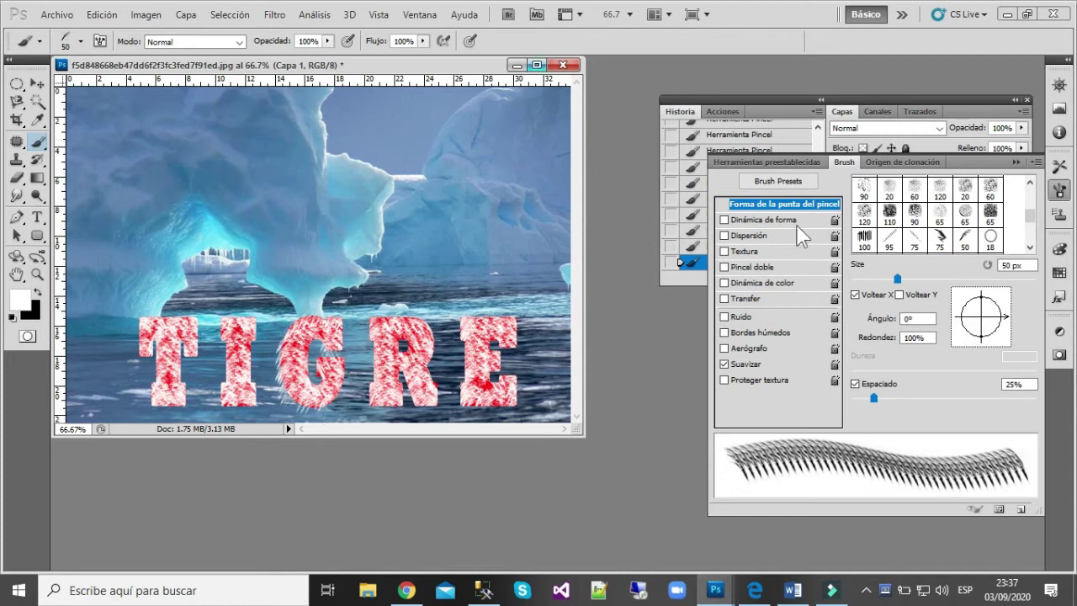
left_click(100, 41)
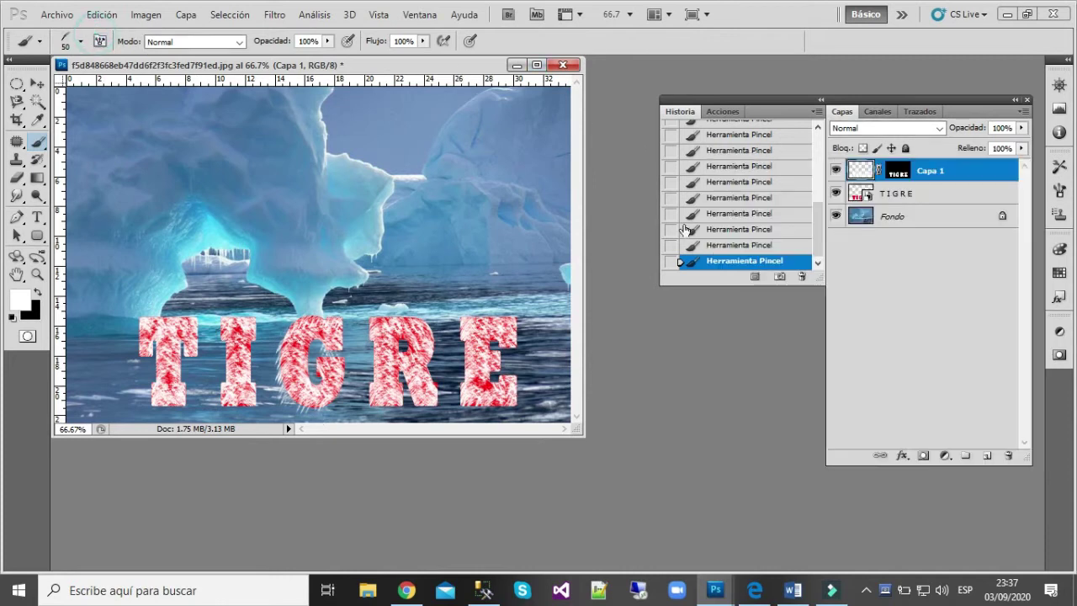
Load the TIGRE letters as a selection, apply Capa 1's existing mask, and add a new layer mask from that selection
left_click(868, 199, "ctrl")
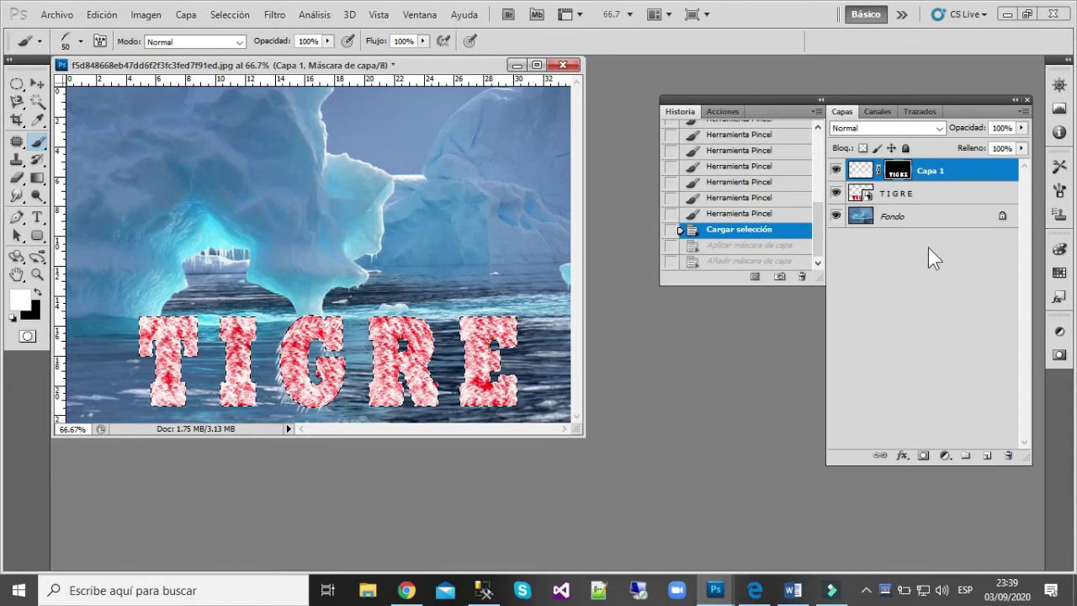
left_click_drag(897, 171, 1007, 454)
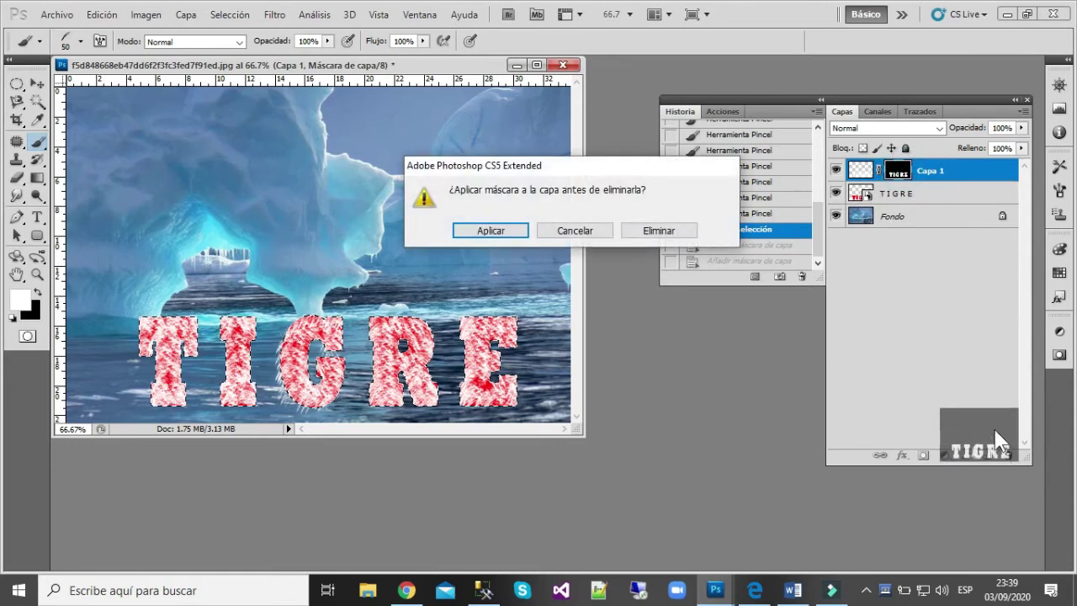
left_click(491, 230)
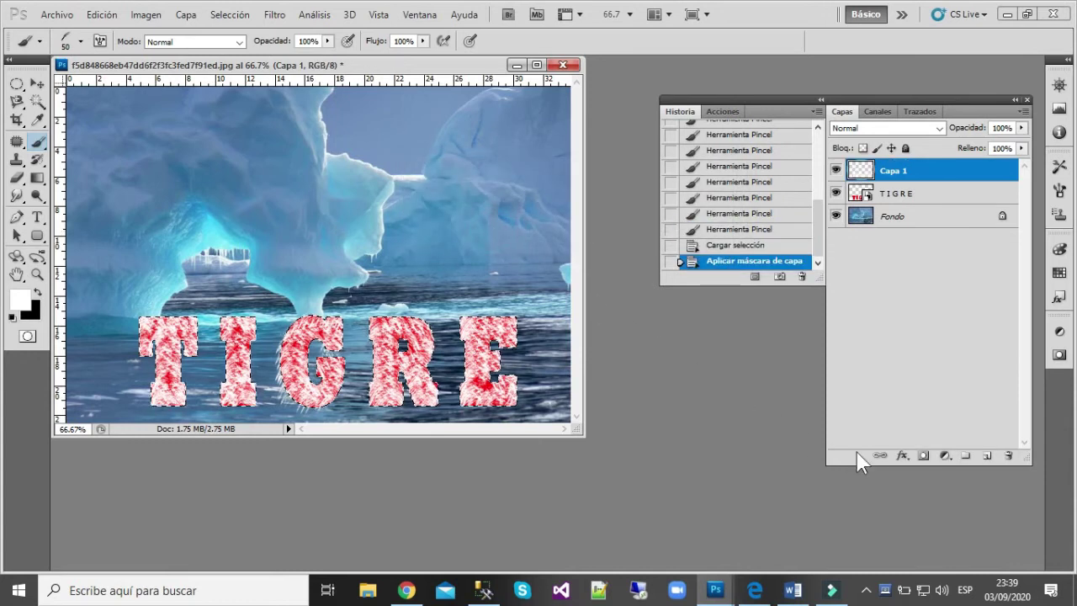
left_click(924, 456)
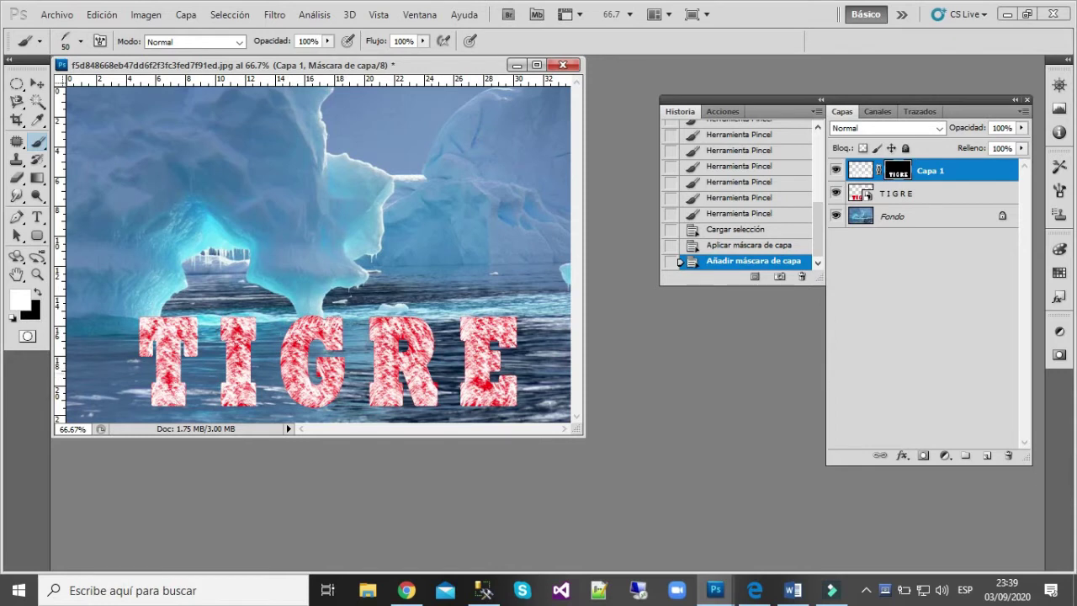
Hide the TIGRE layer and open the blending options of Capa 1
left_click(836, 194)
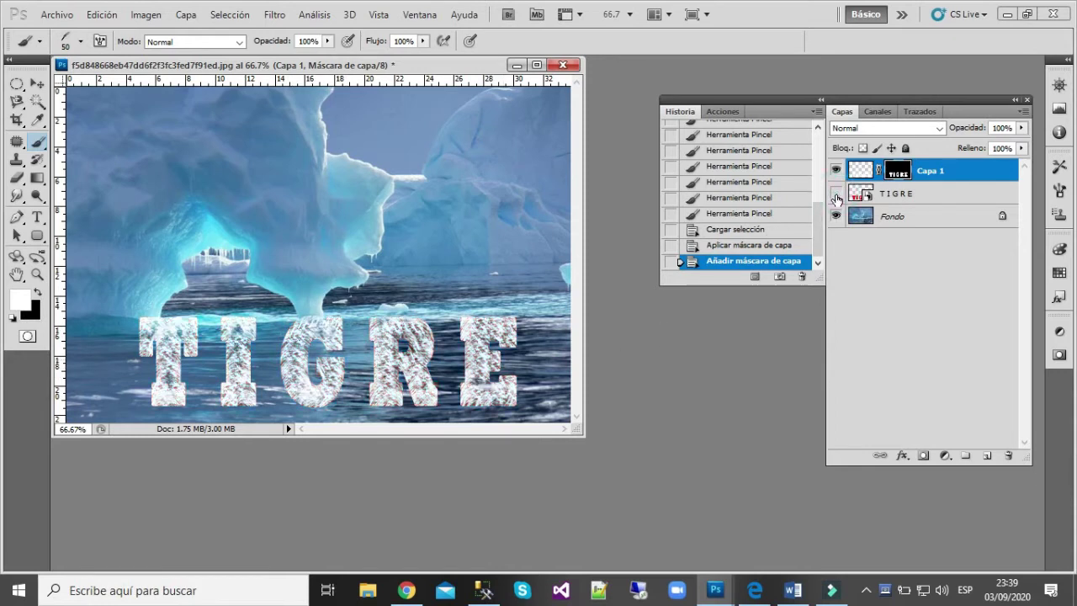
left_click(836, 197)
left_click(837, 197)
right_click(865, 173)
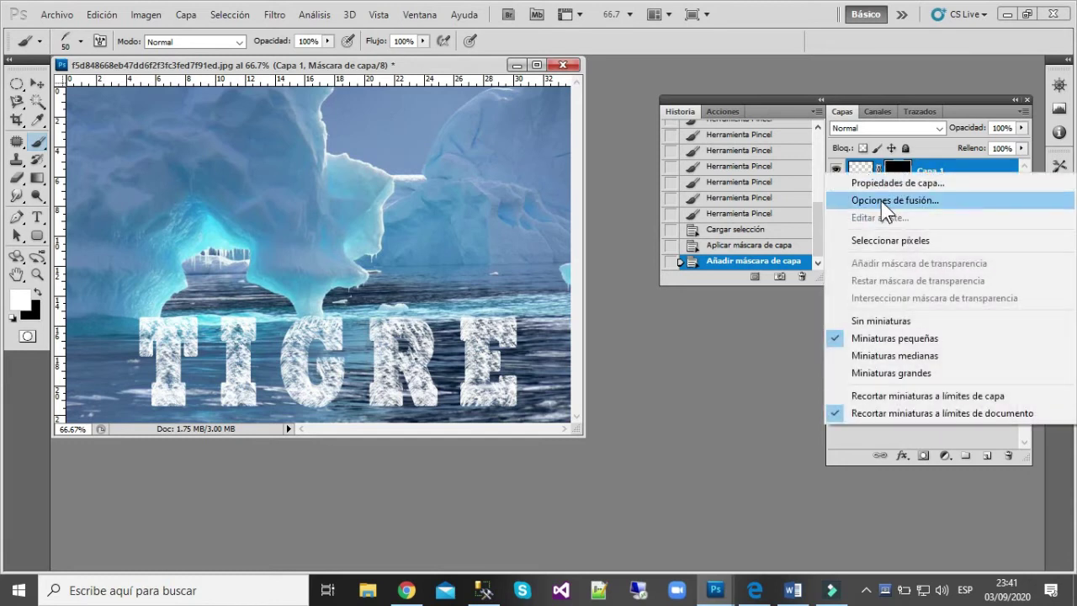
key("Escape")
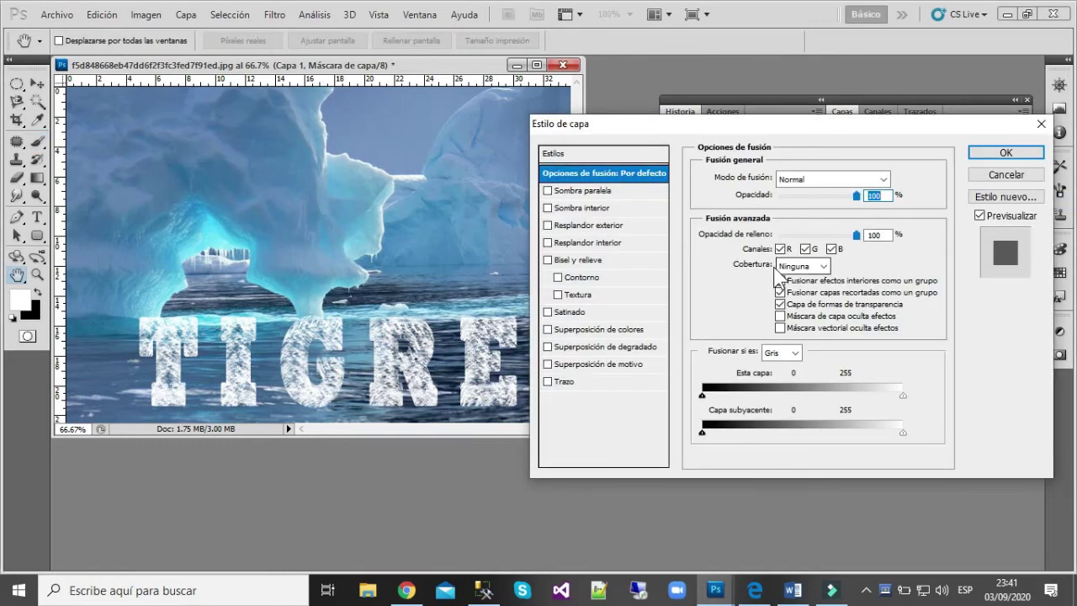
left_click(871, 554)
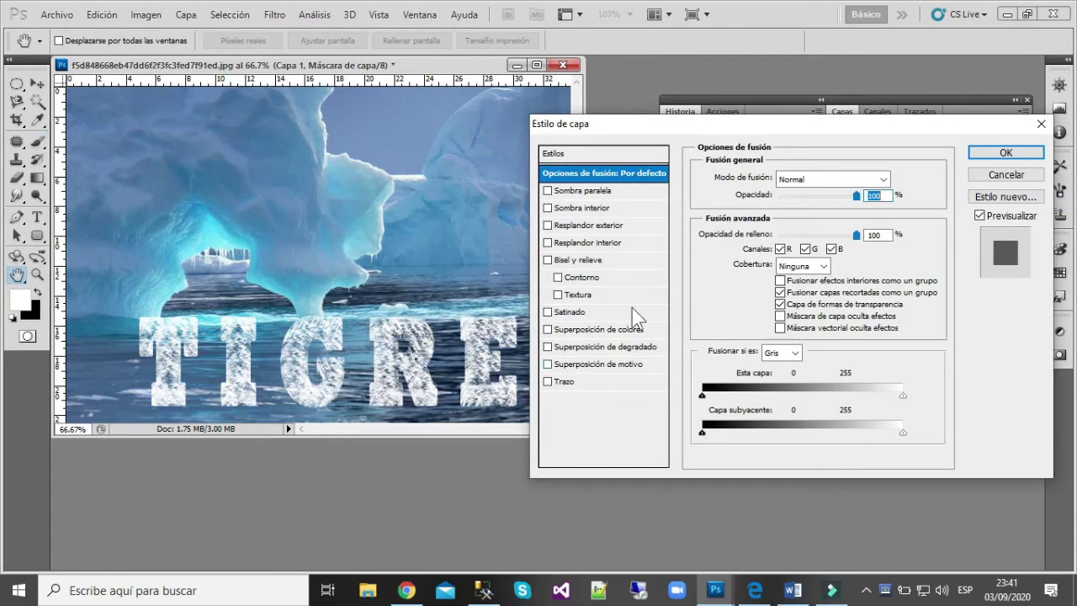
Try the Resplandor exterior and Resplandor interior effects on Capa 1's letters
left_click(589, 225)
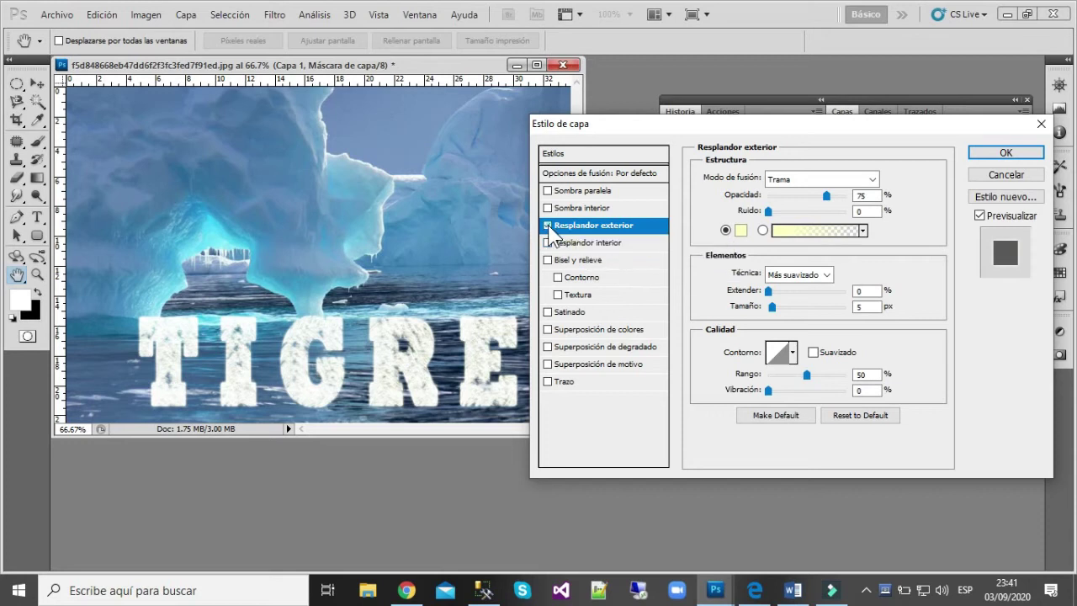
left_click(547, 226)
left_click(577, 243)
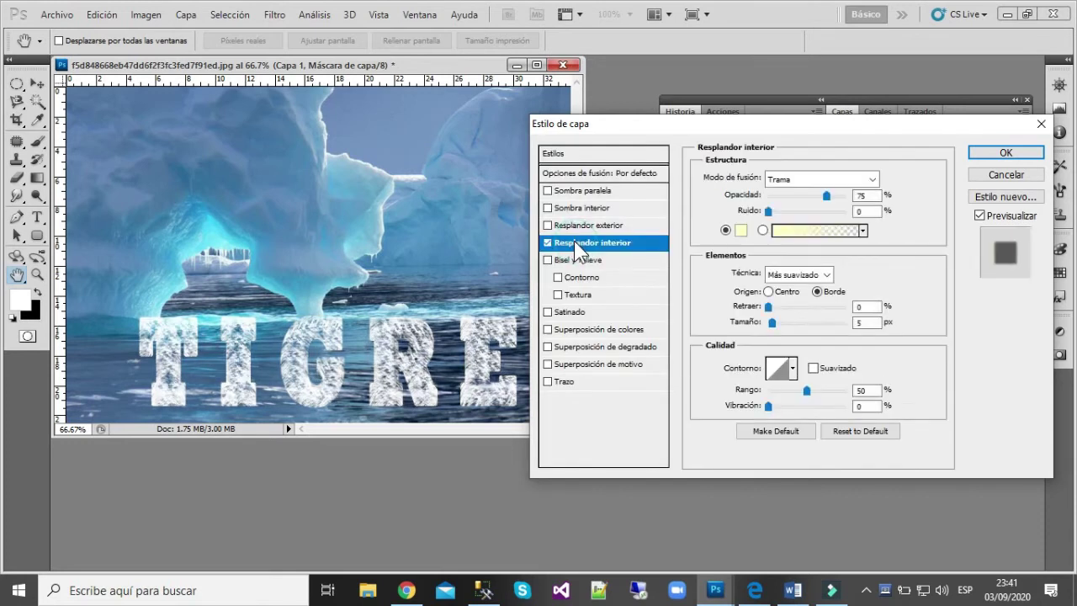
left_click(548, 242)
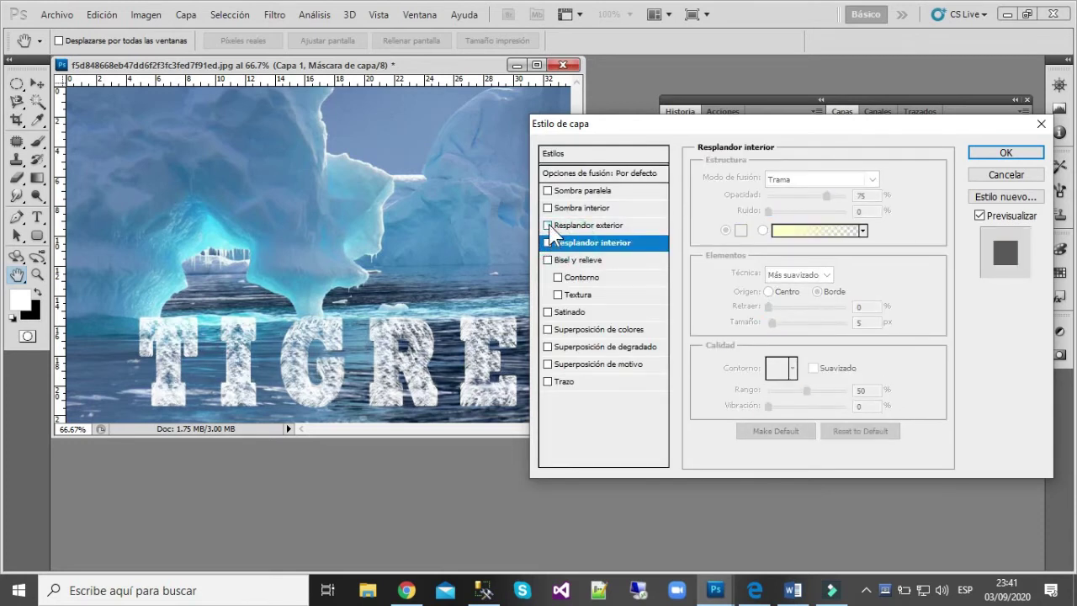
Enable Resplandor exterior on Capa 1 with the Trama blend mode, 45% opacity and 45% noise
left_click(570, 225)
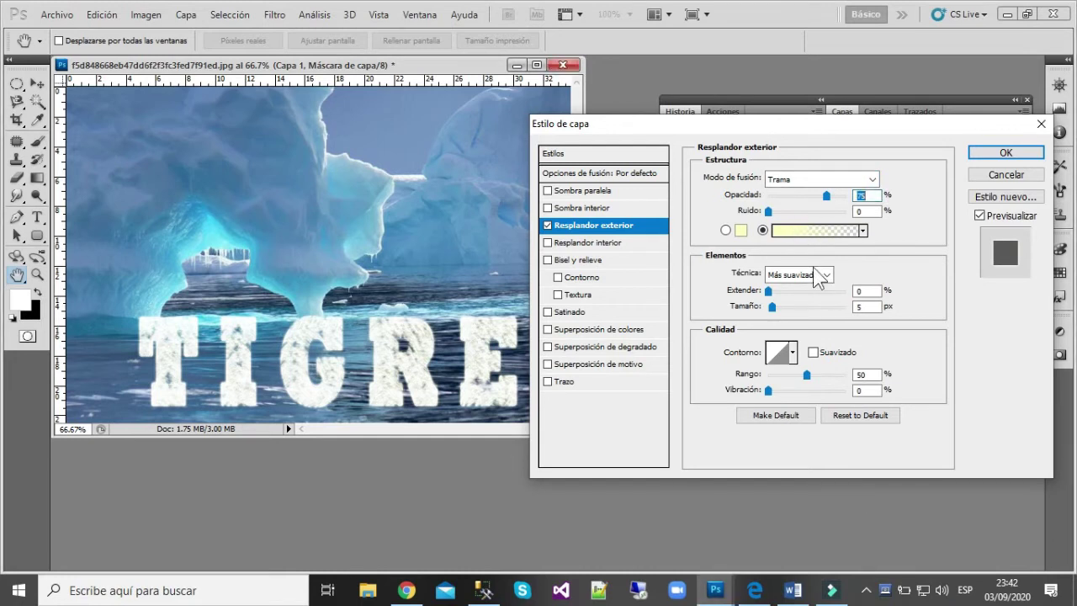
left_click(804, 182)
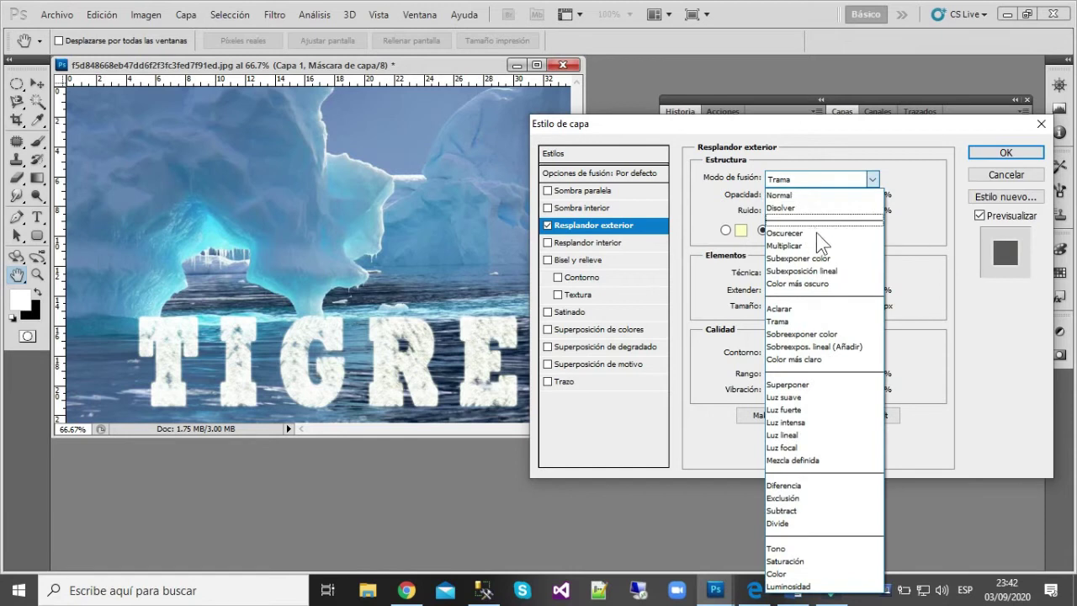
left_click(802, 323)
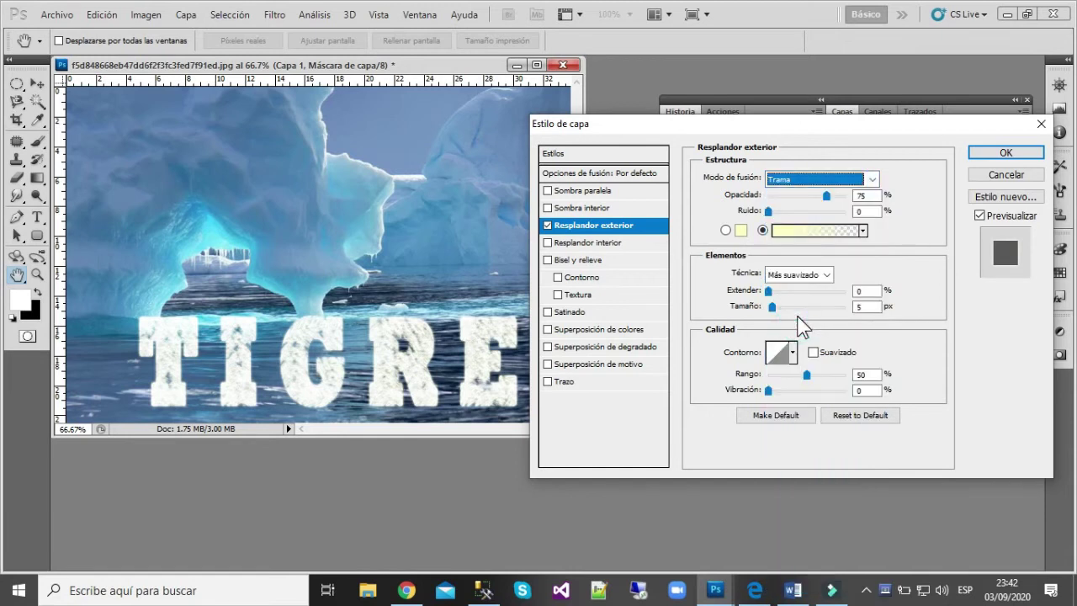
left_click_drag(824, 202, 801, 202)
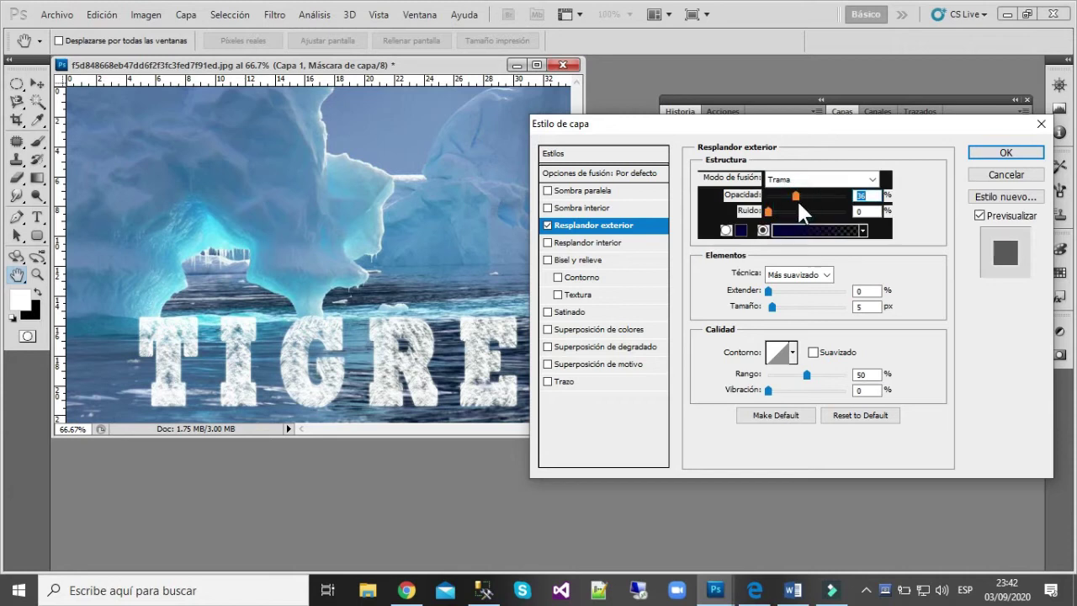
left_click(798, 197)
left_click_drag(805, 204, 808, 208)
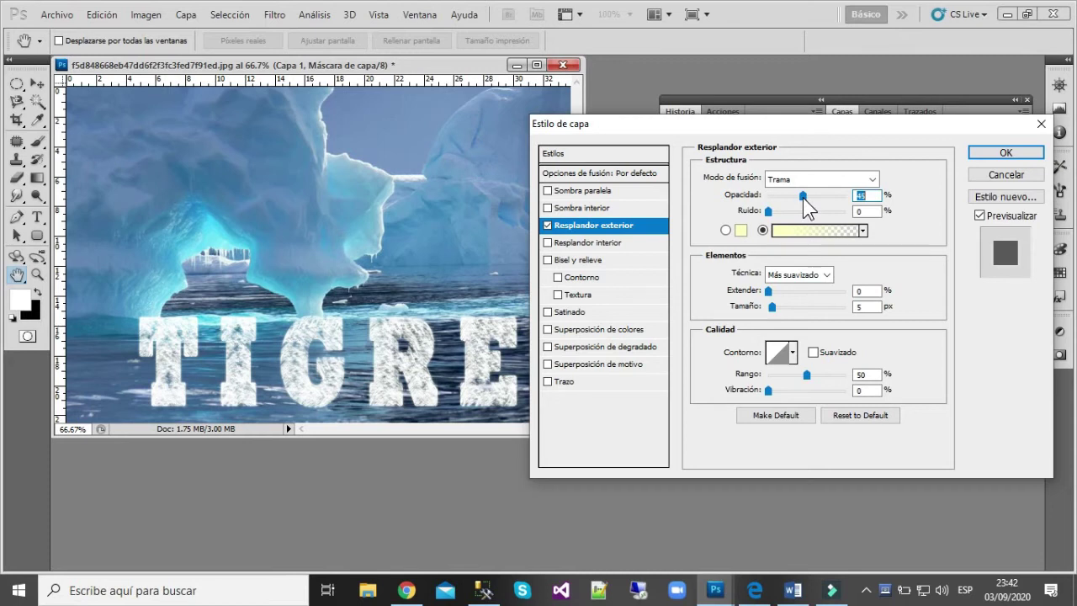
left_click(860, 211)
type("5")
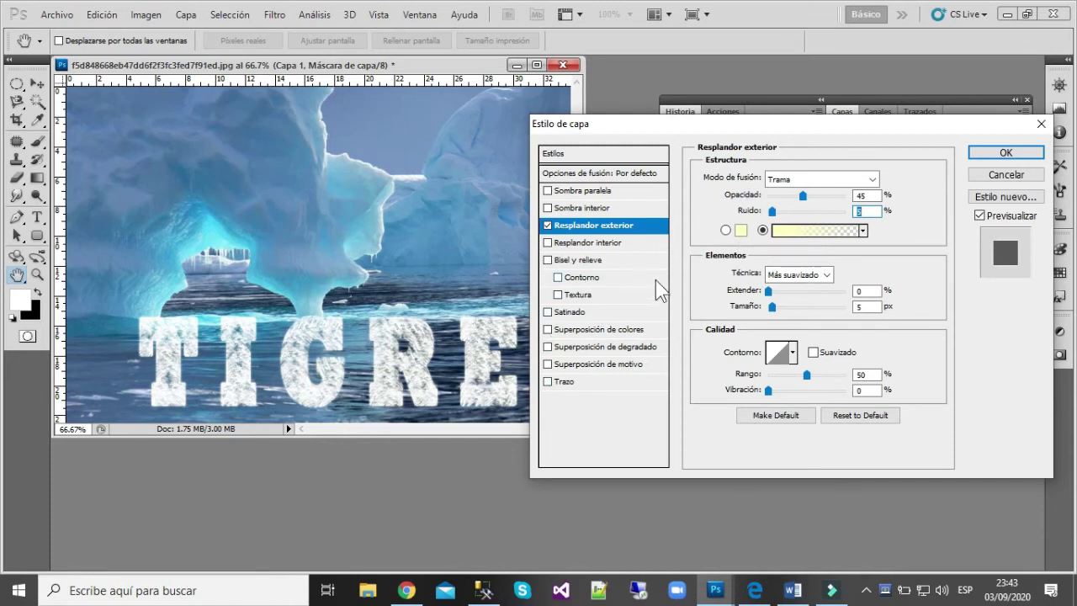
left_click_drag(772, 211, 806, 217)
Set the Resplandor exterior color to c9eaf1
left_click(740, 238)
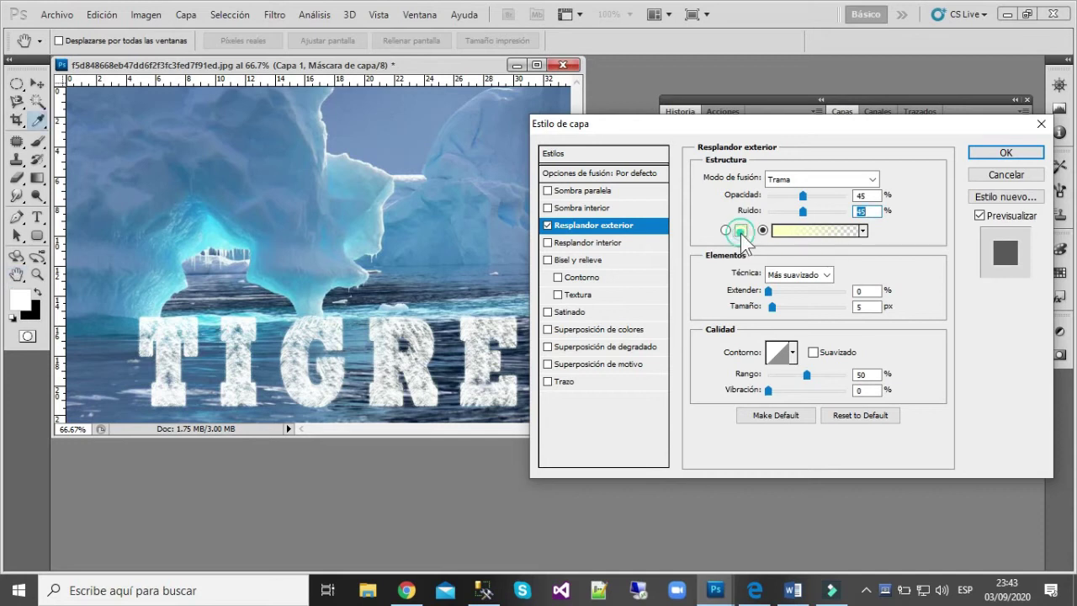
left_click(697, 375)
type("c9eaf1")
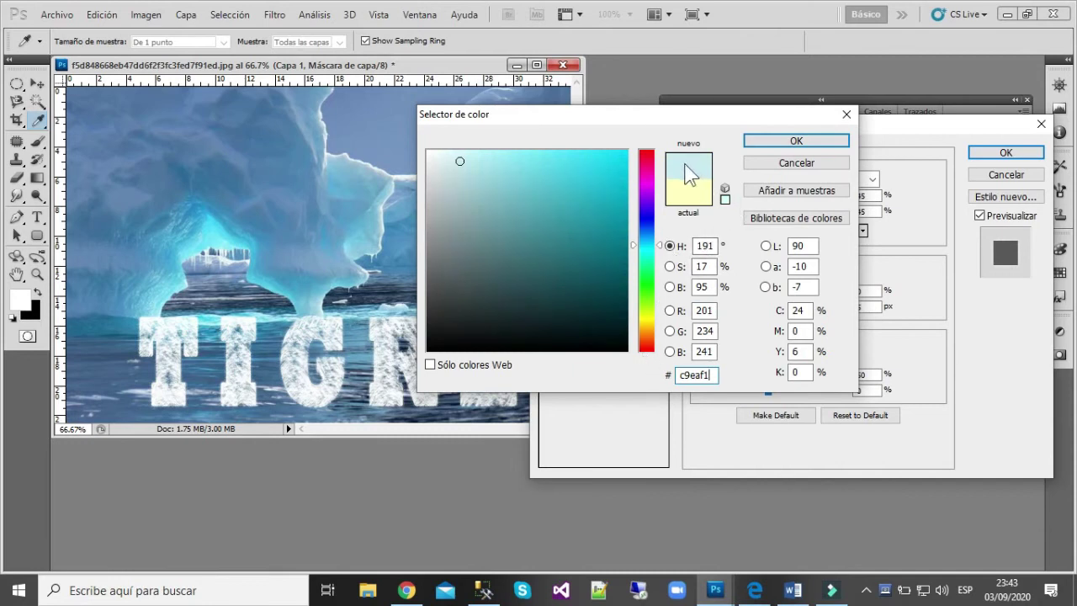
left_click(780, 141)
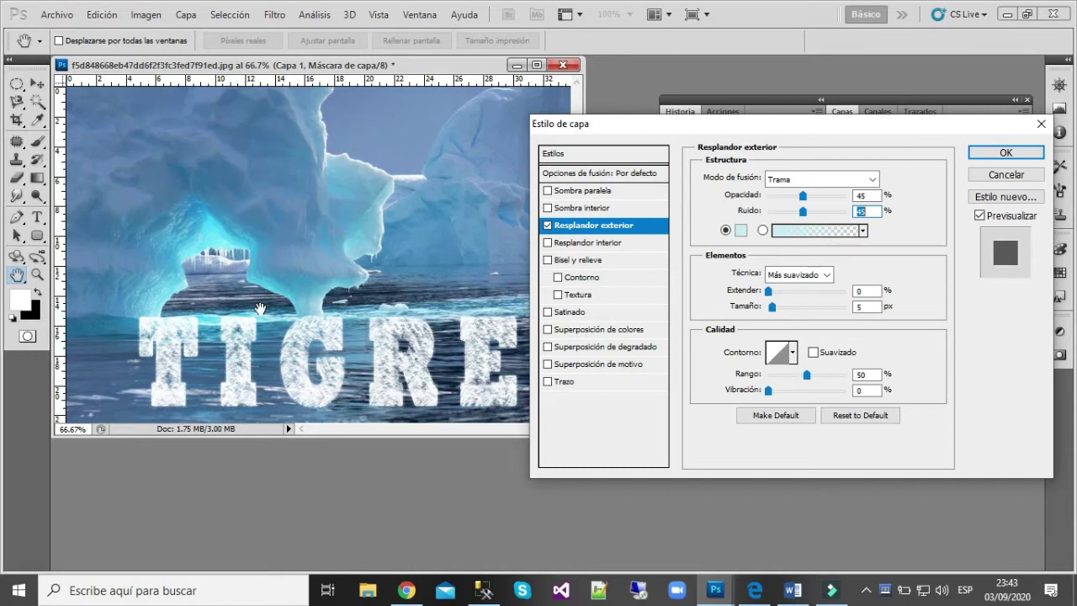
left_click(867, 562)
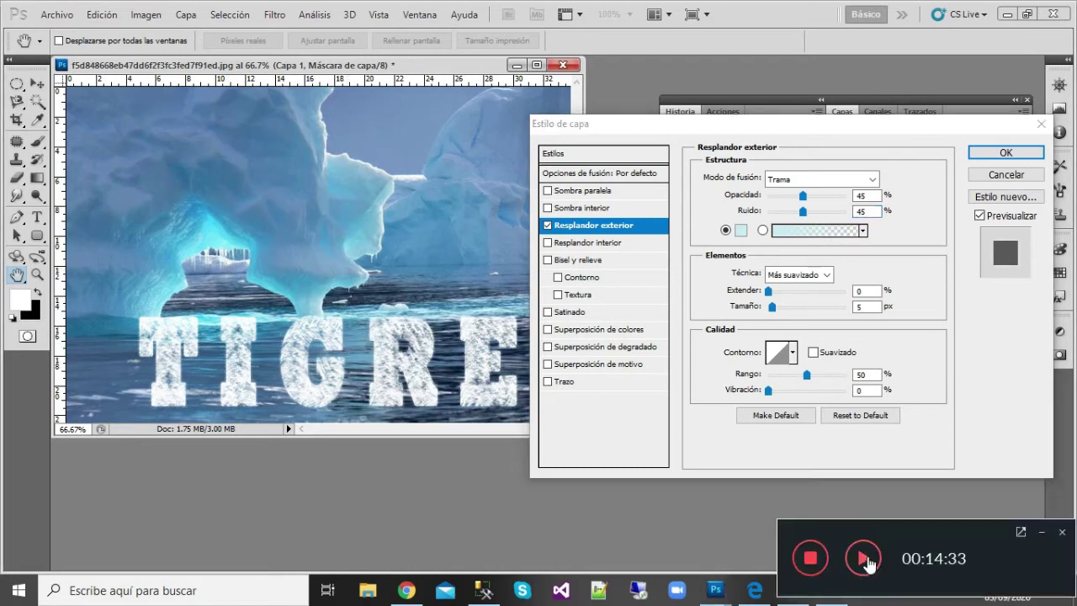
left_click(867, 562)
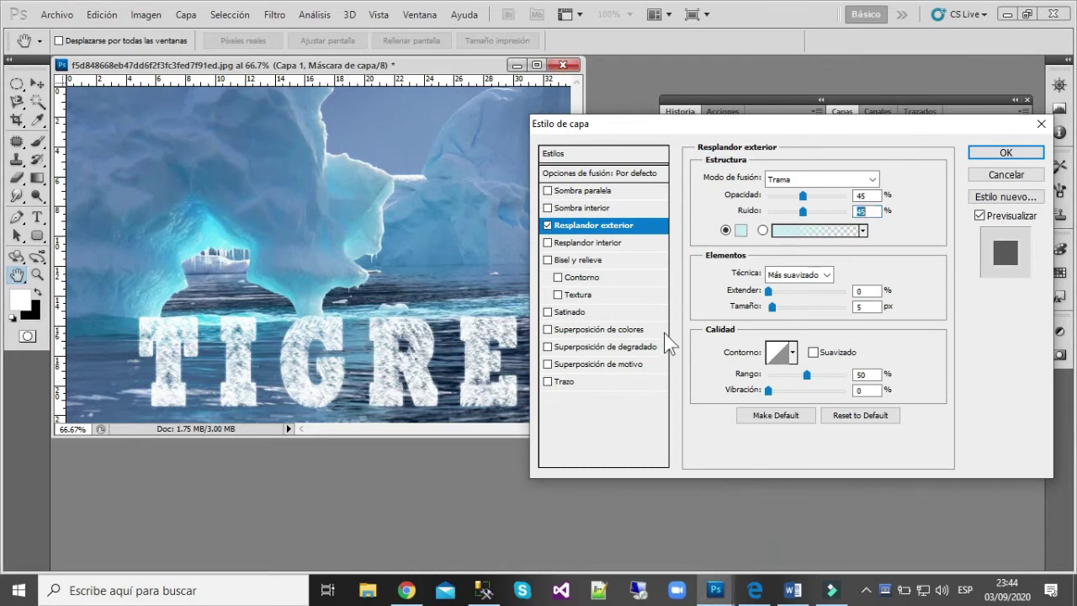
Enable Resplandor interior with the Trama blend mode and the color c9eaf1
left_click(580, 244)
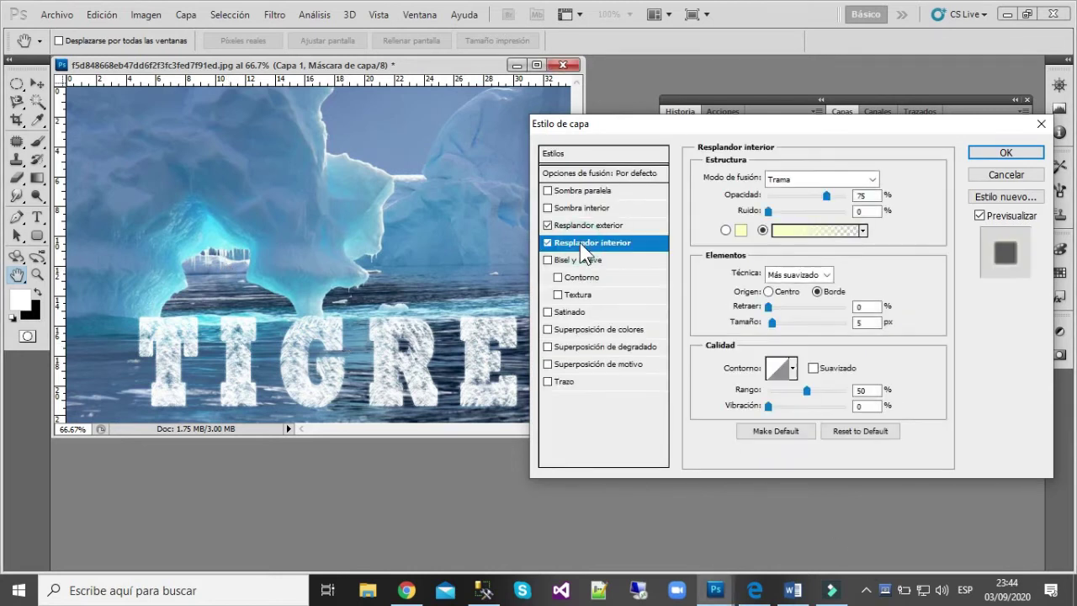
left_click(808, 180)
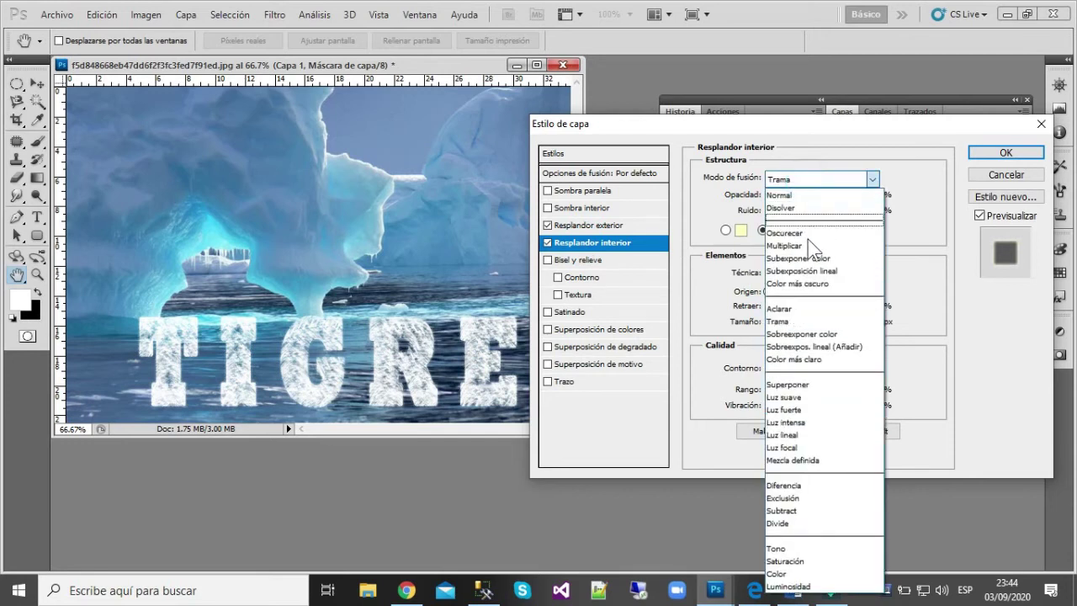
left_click(785, 316)
left_click(741, 229)
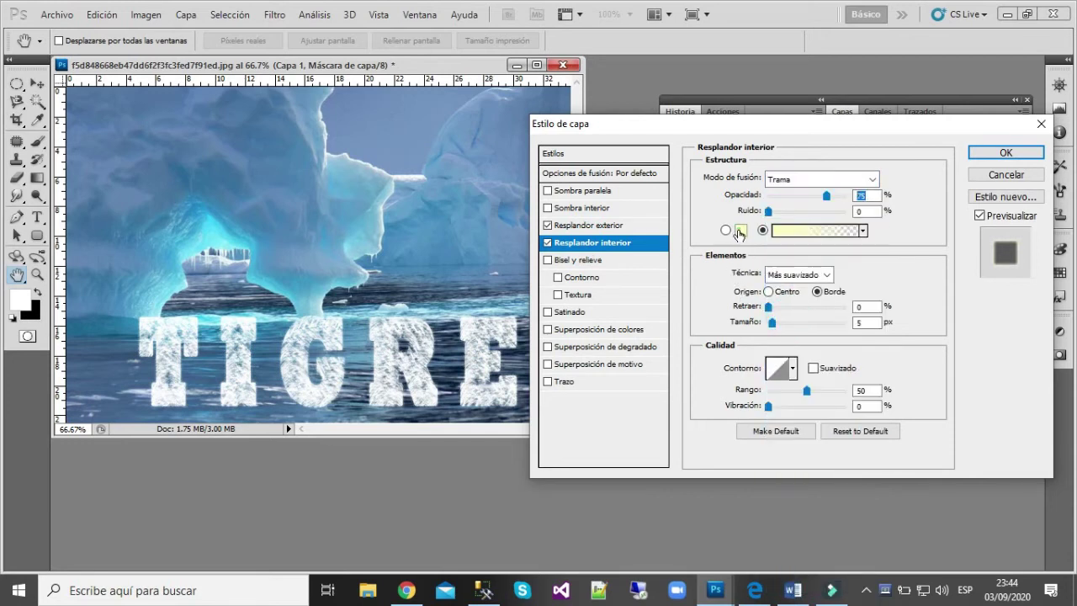
double_click(691, 374)
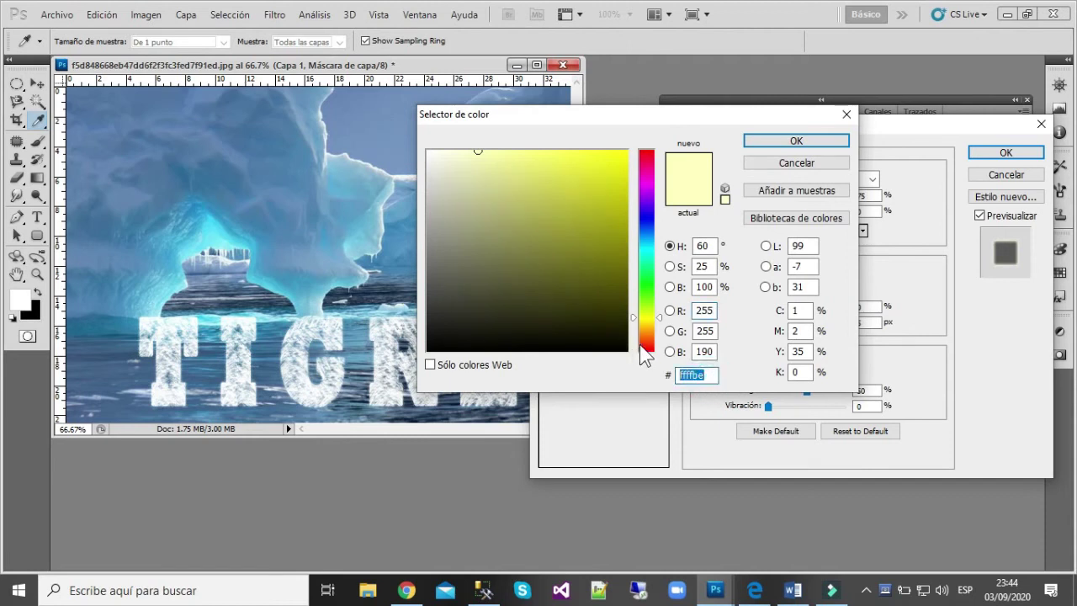
type("c9eaf1")
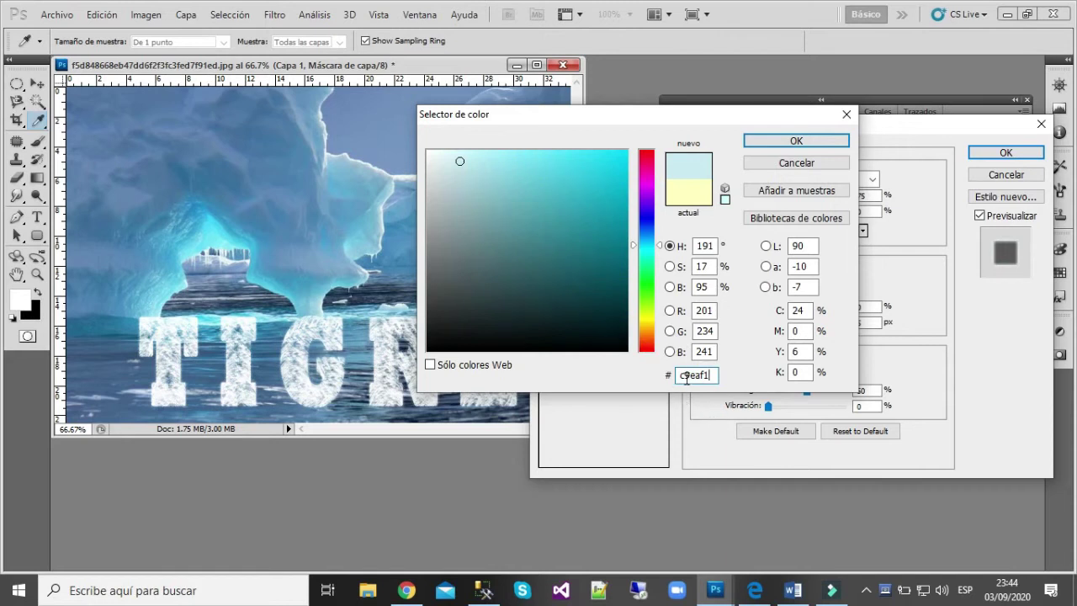
left_click(775, 141)
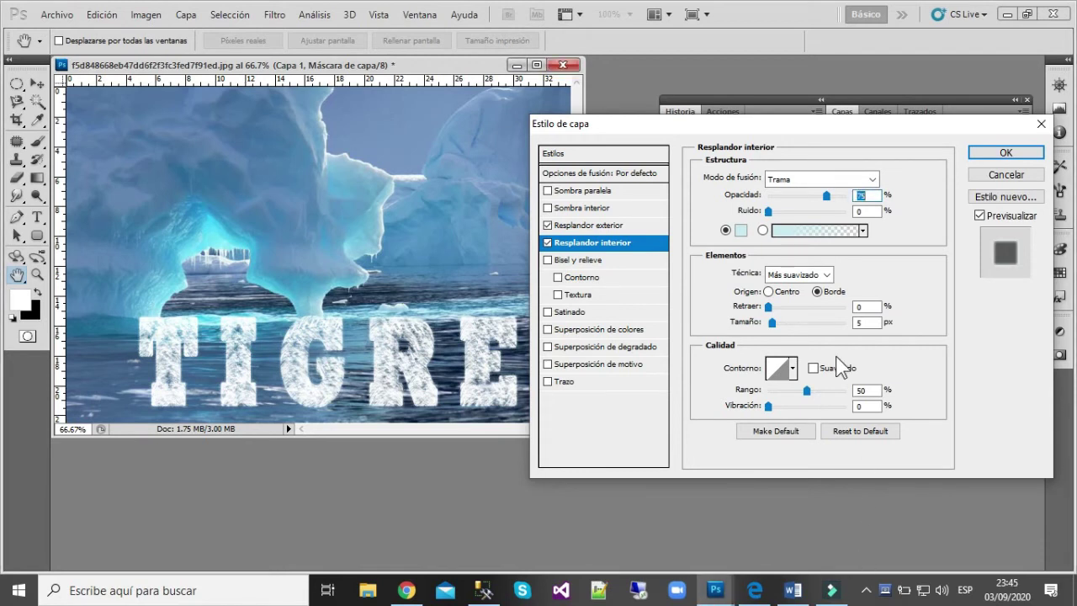
Set the Resplandor interior noise to 9% and its contour to Semicircular, and apply the layer style
double_click(867, 211)
type("9")
left_click(792, 368)
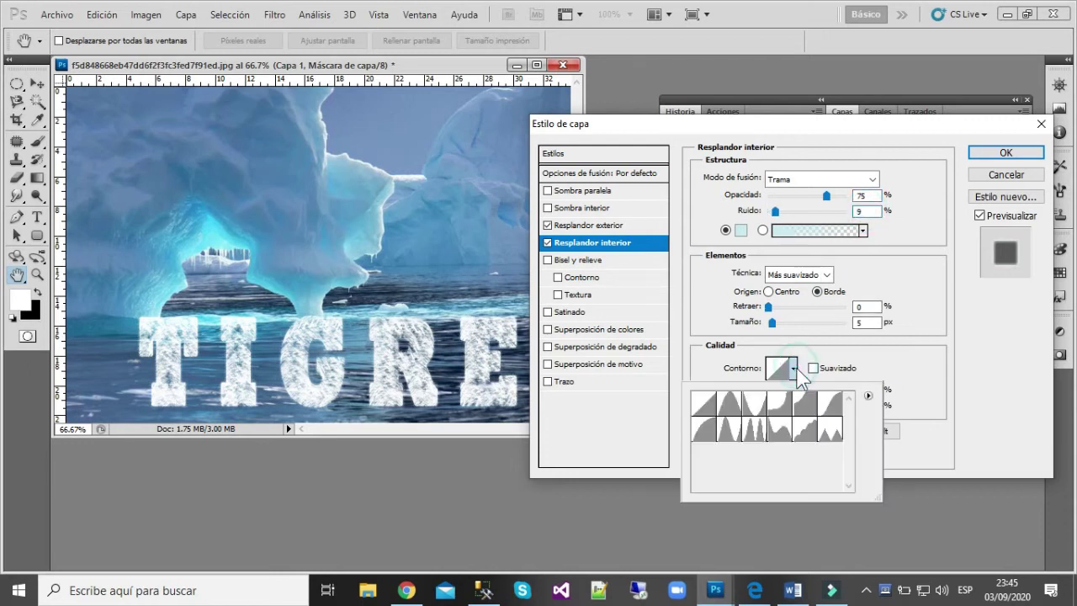
left_click(710, 434)
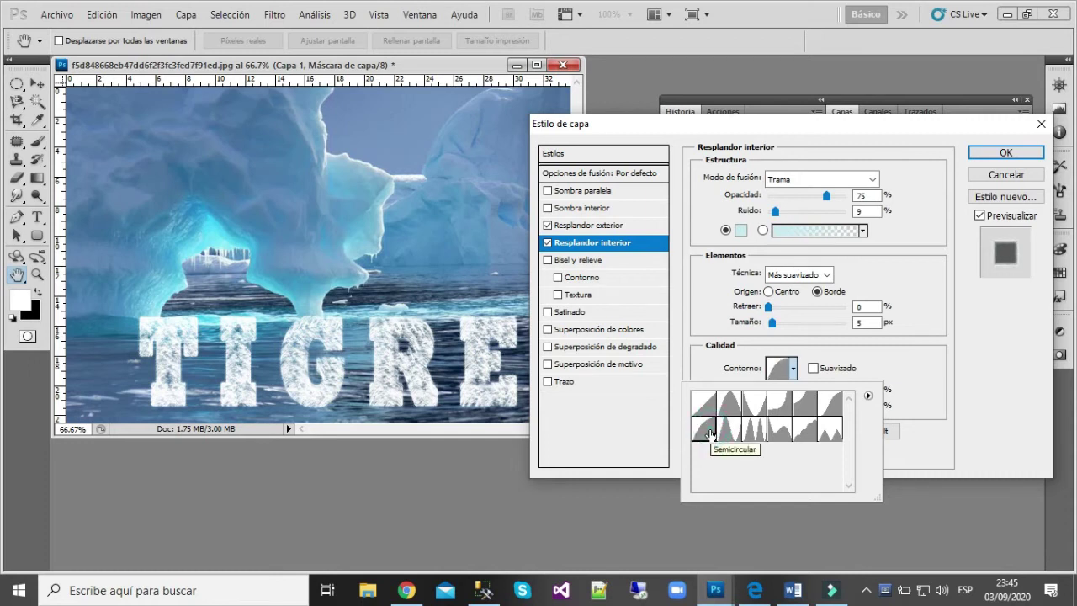
left_click(913, 352)
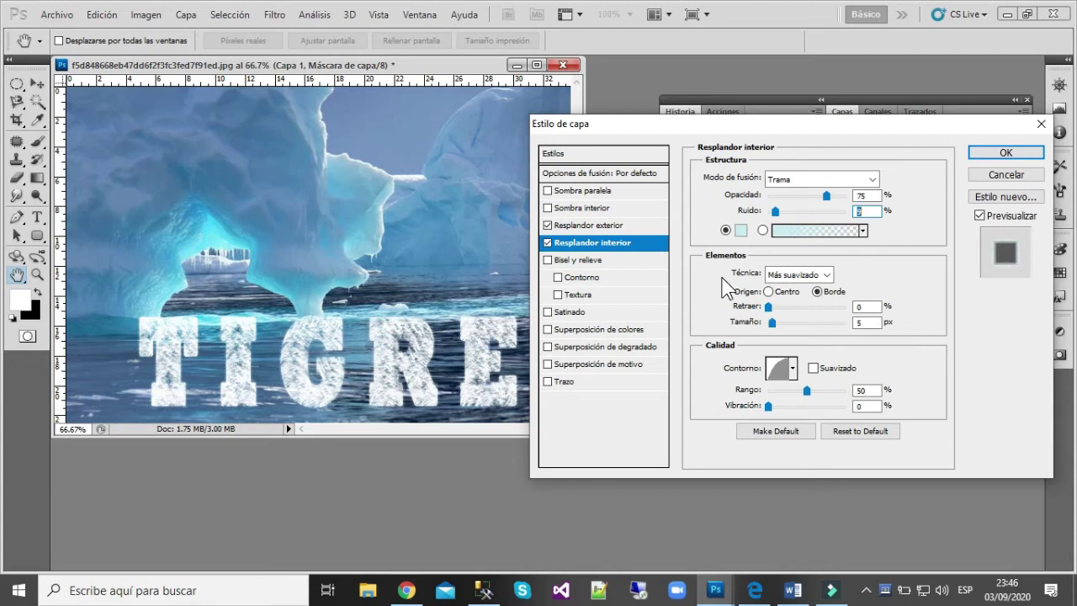
left_click(1009, 153)
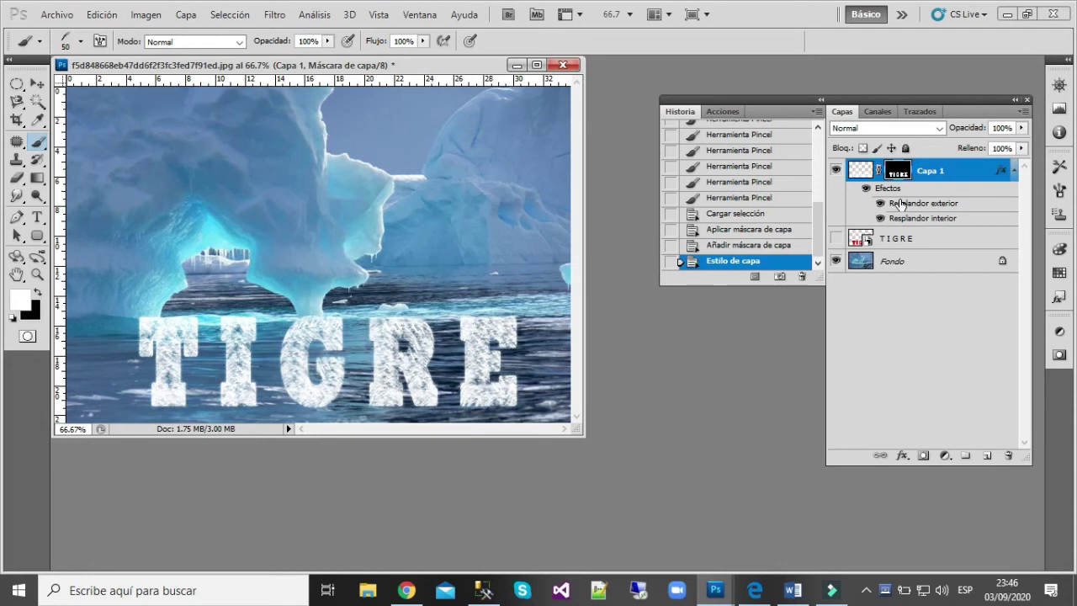
Try the Bisel y relieve effect on Capa 1's letters and turn it off again
right_click(917, 179)
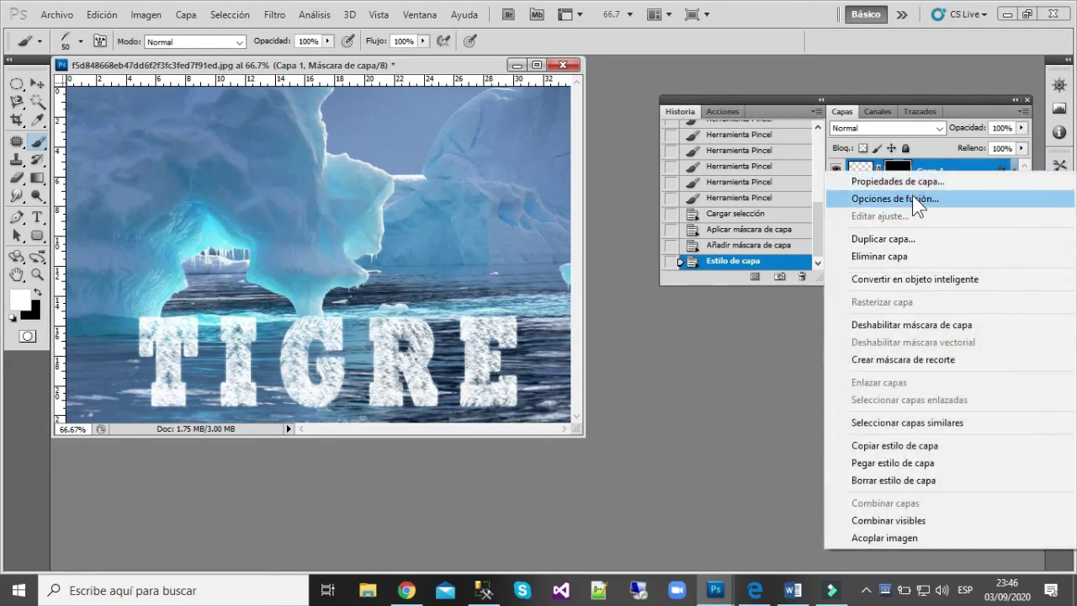
left_click(861, 203)
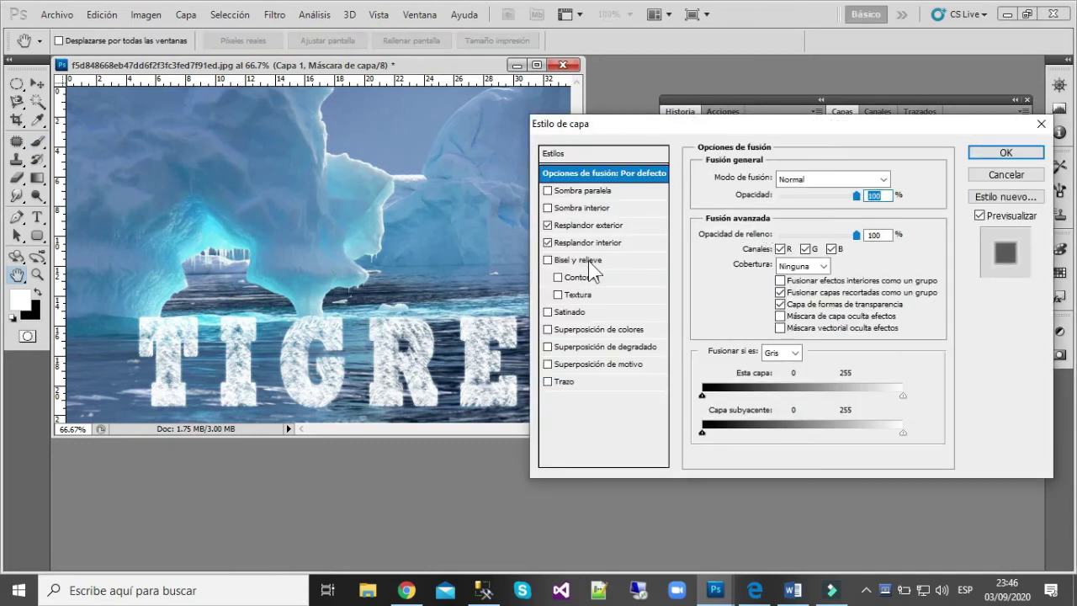
left_click(588, 261)
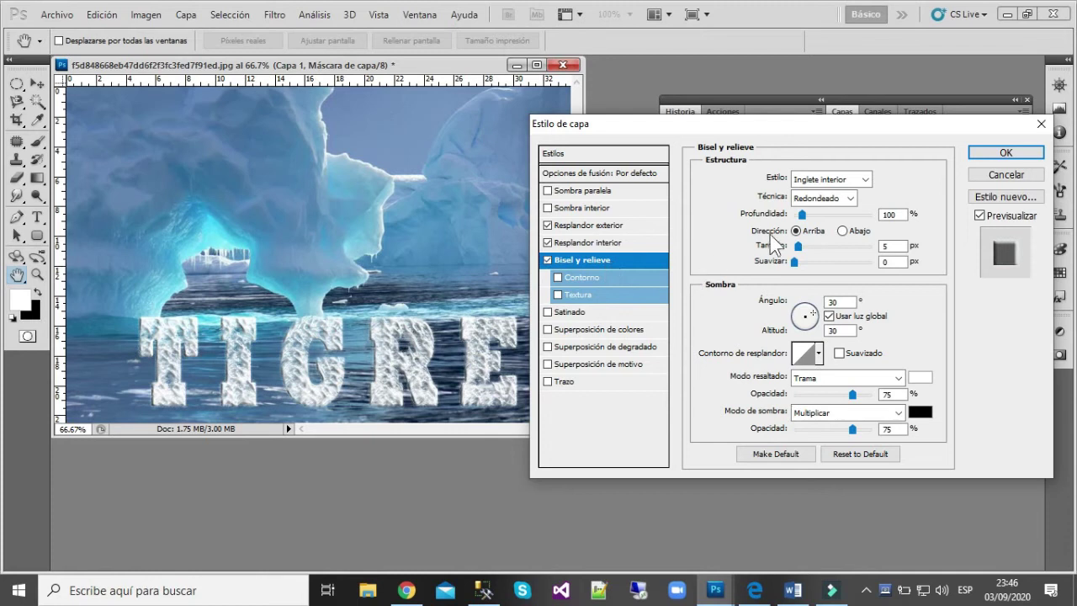
left_click(548, 261)
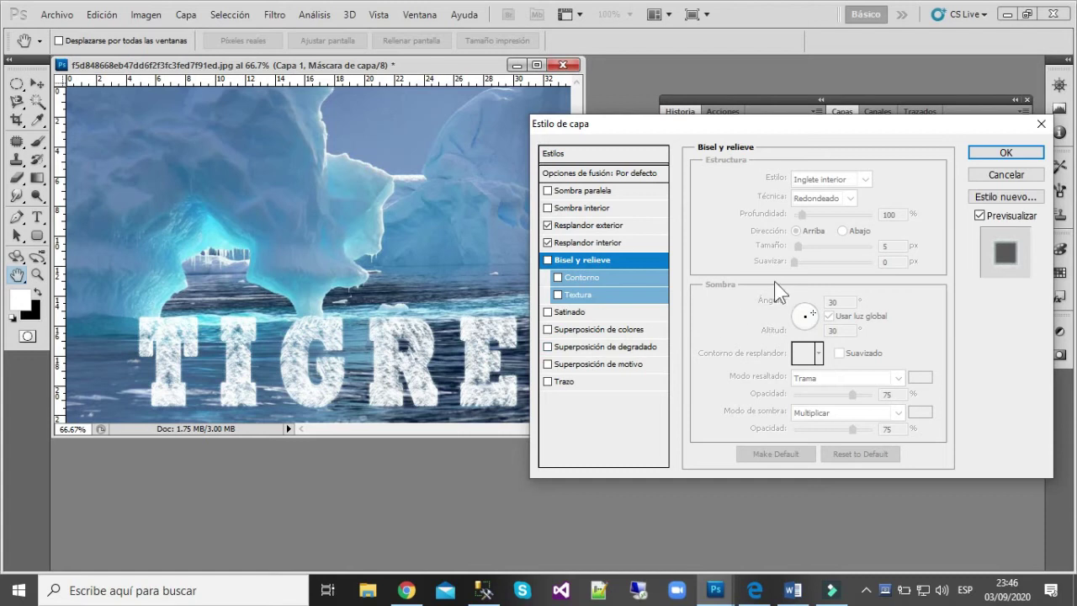
left_click(1006, 152)
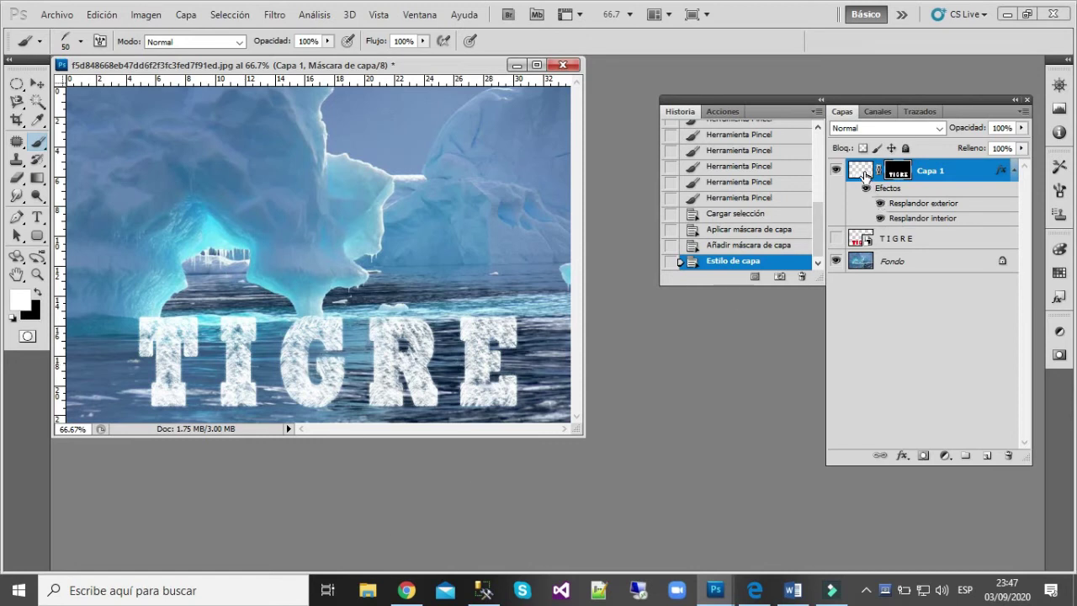
Duplicate Capa 1 and toggle the visibility of the original and the copy to compare the lettering
left_click_drag(858, 173, 985, 457)
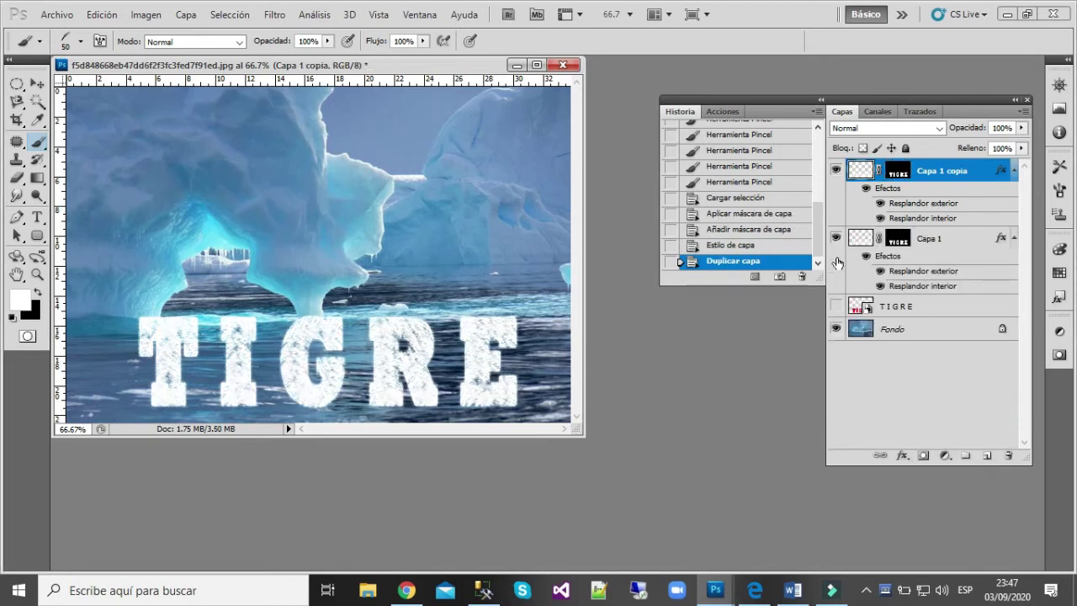
left_click(835, 241)
left_click(835, 241)
left_click(834, 242)
left_click(835, 242)
left_click(836, 241)
left_click(836, 242)
left_click(836, 171)
left_click(836, 172)
Delete the inside of the letters on Capa 1 copia using the TIGRE layer's selection contracted by 15 pixels, and deselect
left_click(867, 308, "ctrl")
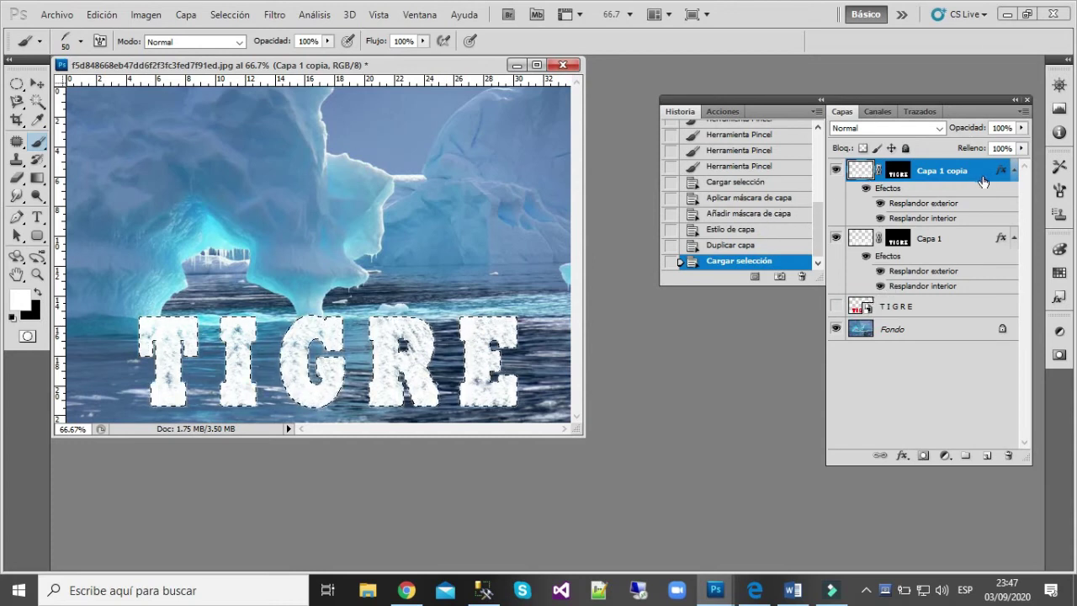
left_click(857, 174)
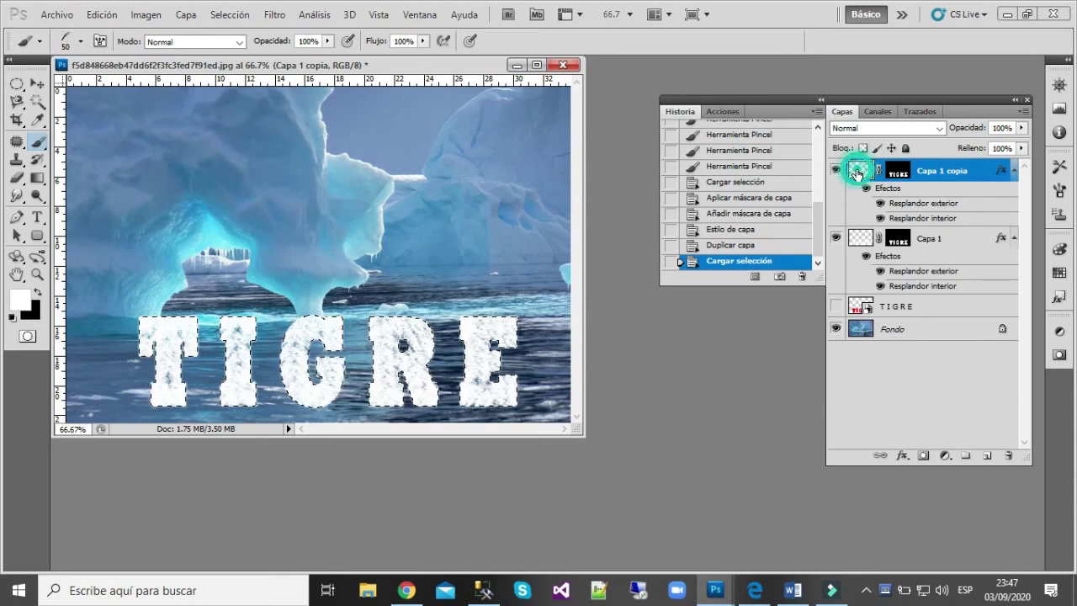
left_click(221, 15)
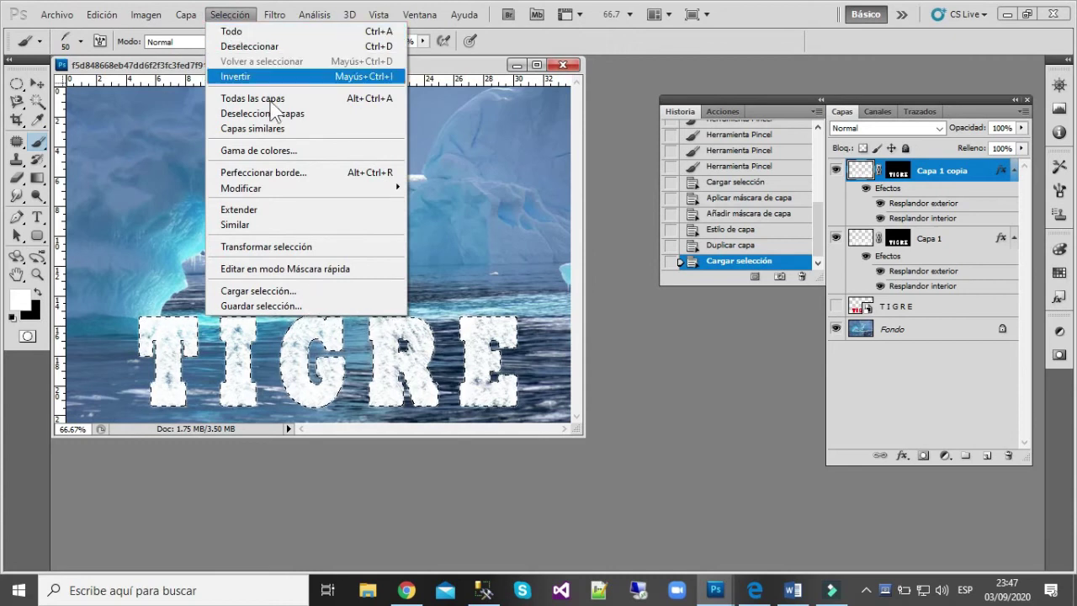
mouse_move(279, 187)
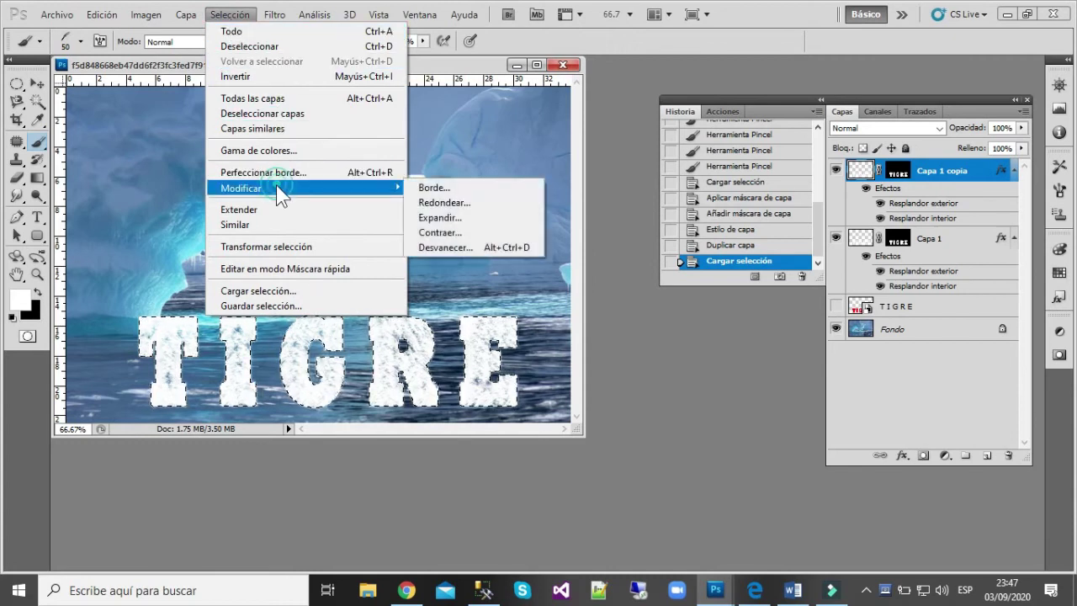
left_click(439, 232)
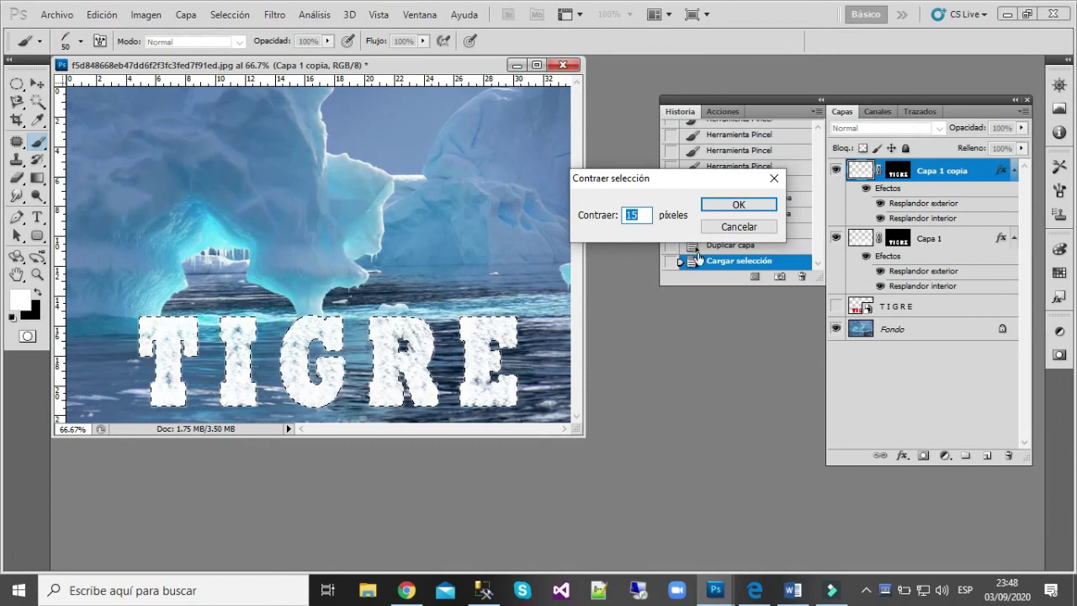
left_click(739, 204)
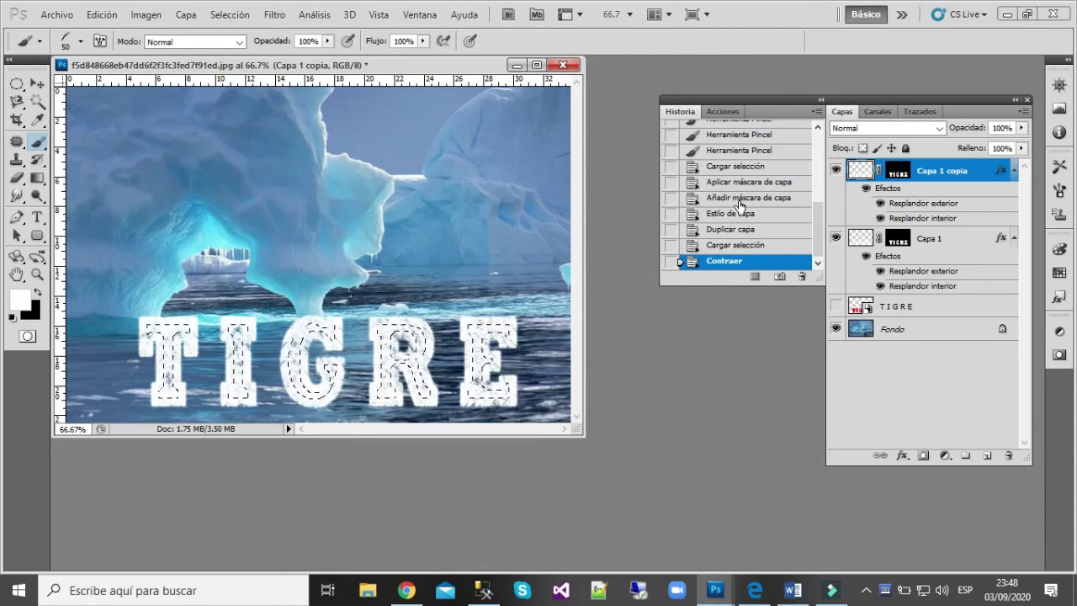
key("Delete")
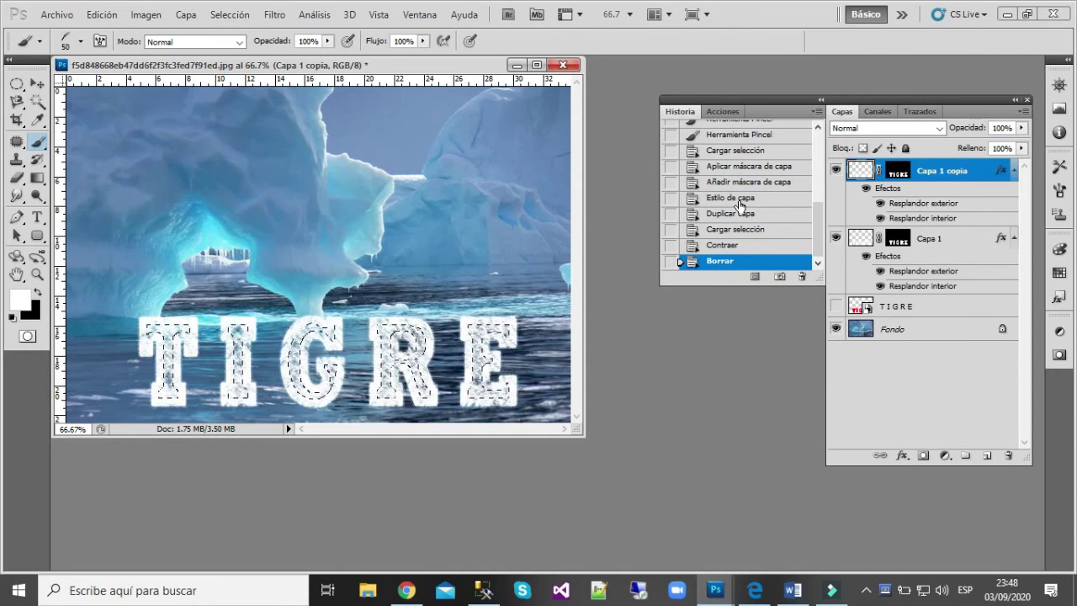
key("ctrl+d")
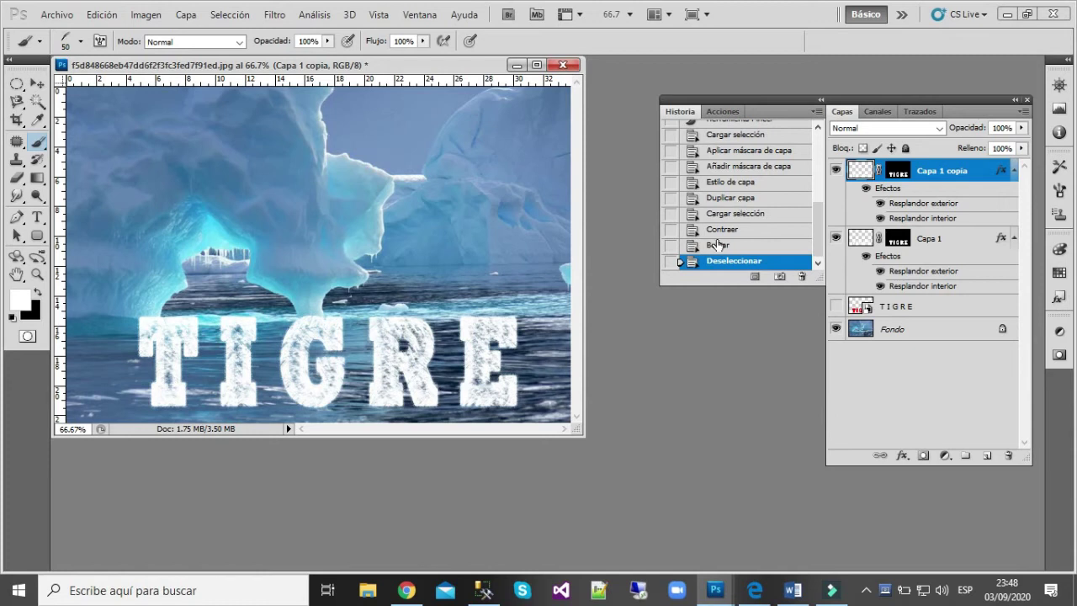
Step back before the deselection, compare the hollowed lettering with Capa 1 hidden and shown, and deselect again
left_click(719, 244)
left_click(721, 230)
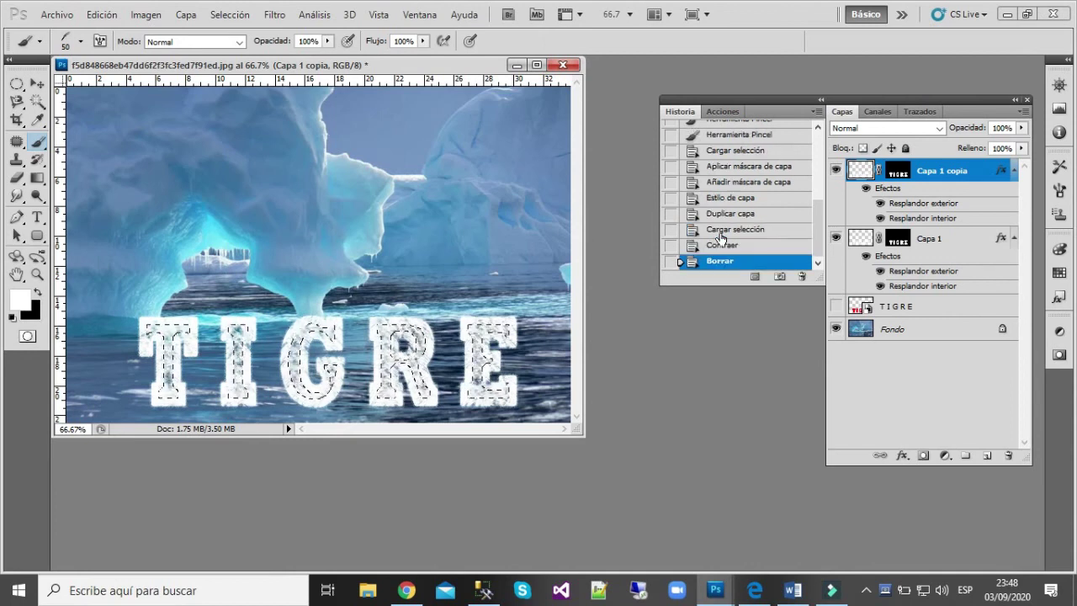
left_click(836, 239)
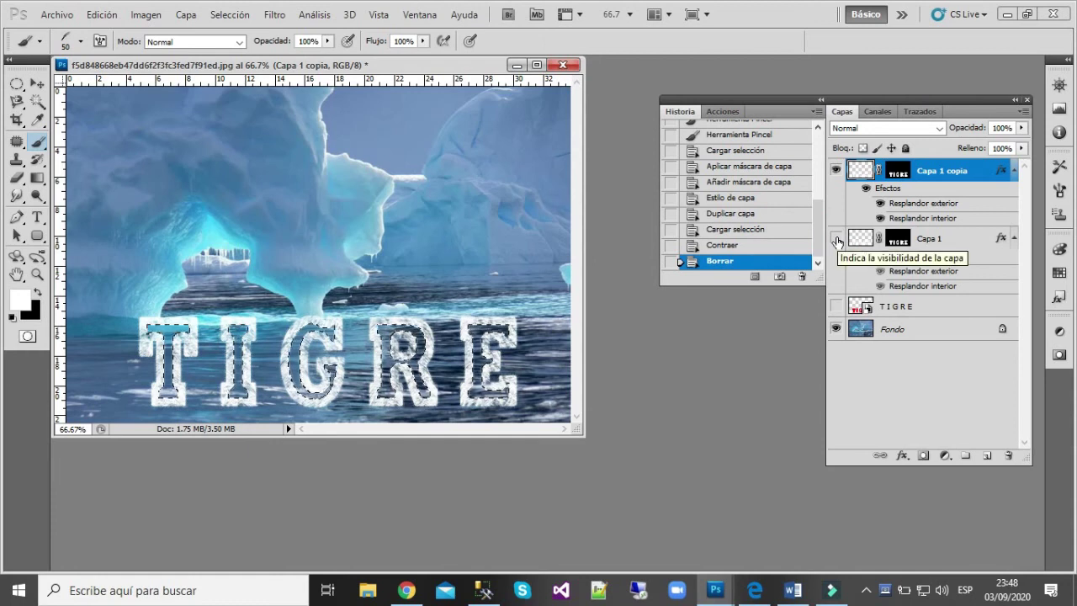
left_click(836, 241)
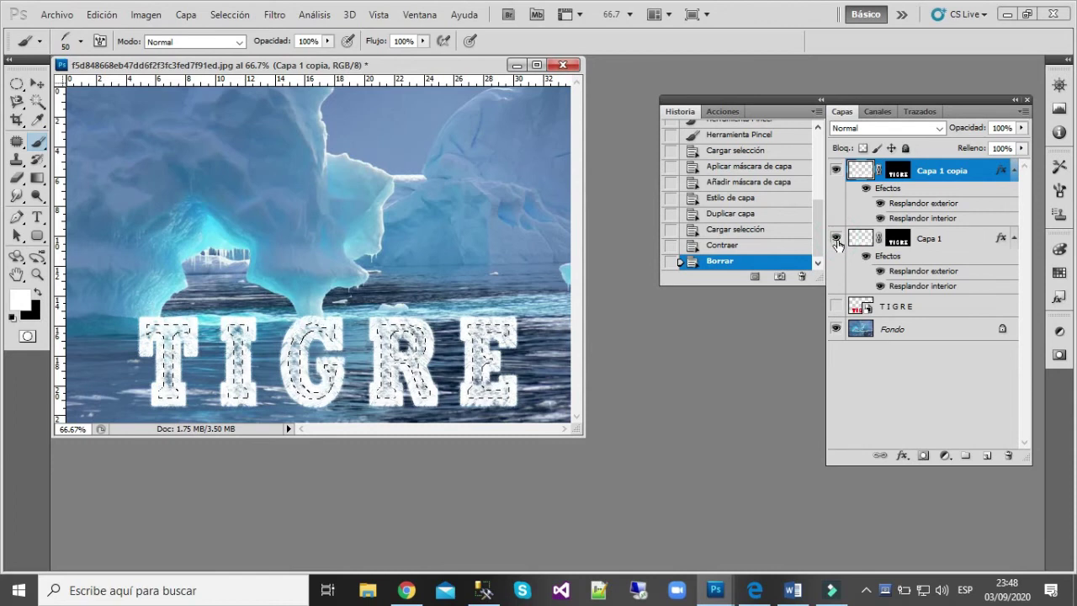
key("ctrl+d")
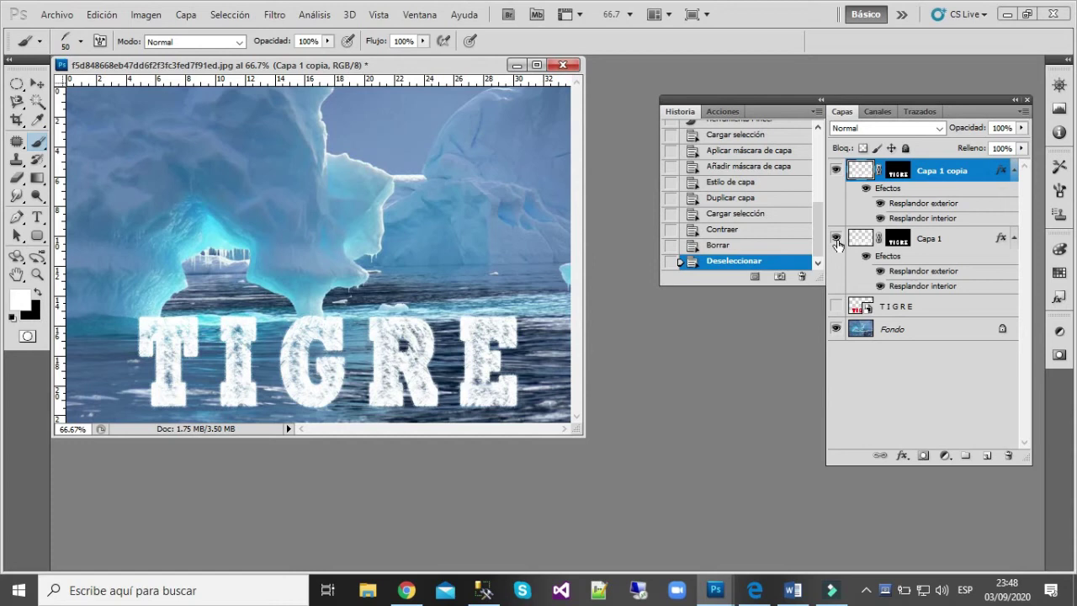
Hide the Fondo layer and merge the visible lettering layers, Capa 1 copia and Capa 1, with Combinar visibles
left_click(836, 329)
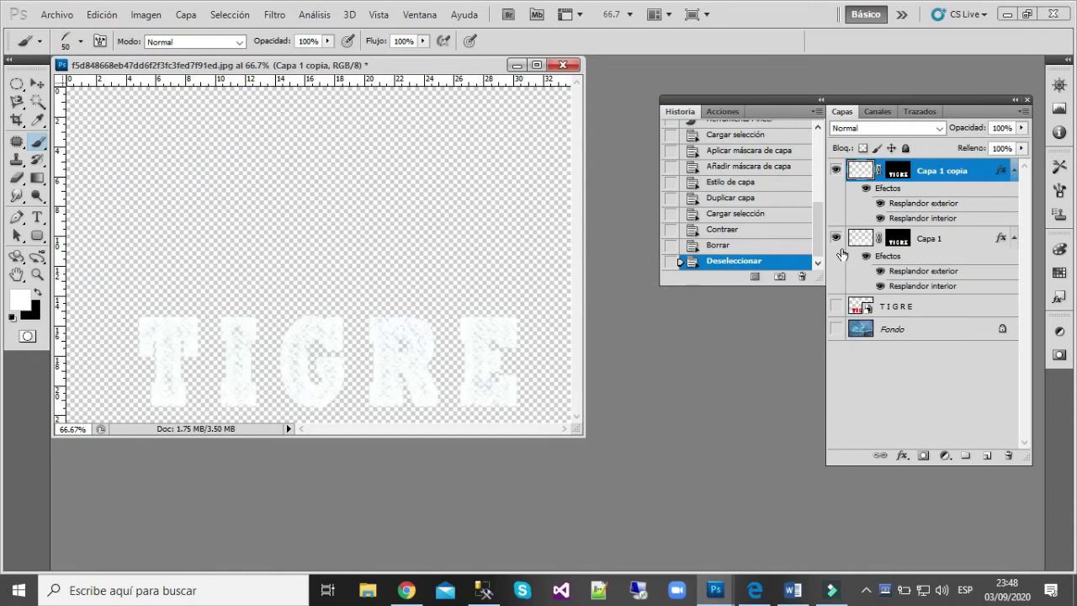
left_click(836, 330)
left_click(836, 307)
left_click(836, 308)
left_click(836, 329)
right_click(855, 179)
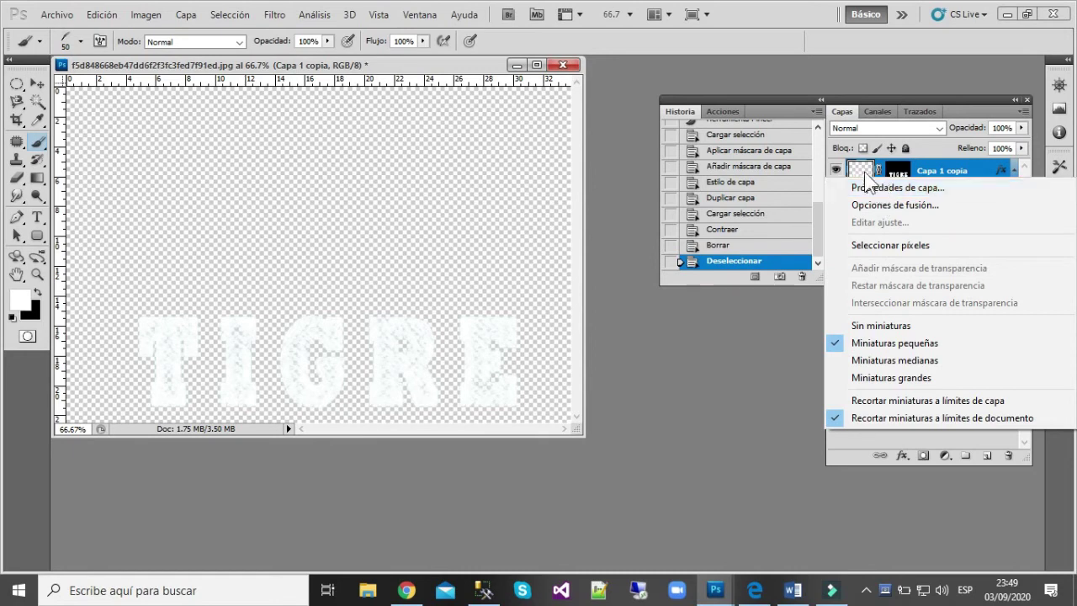
left_click(835, 172)
right_click(834, 169)
key("Escape")
right_click(926, 169)
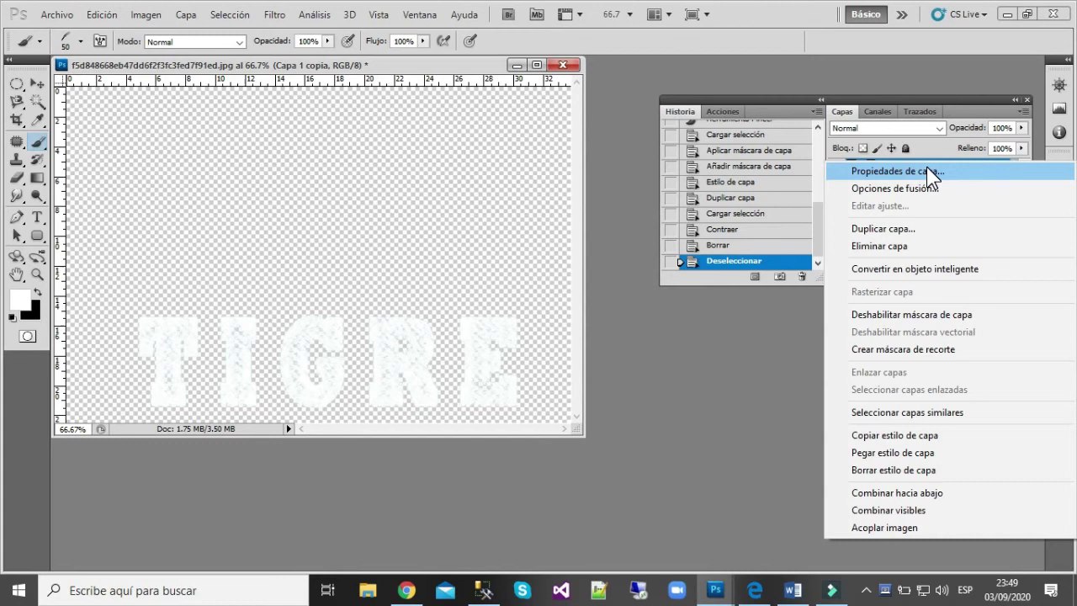
left_click(908, 508)
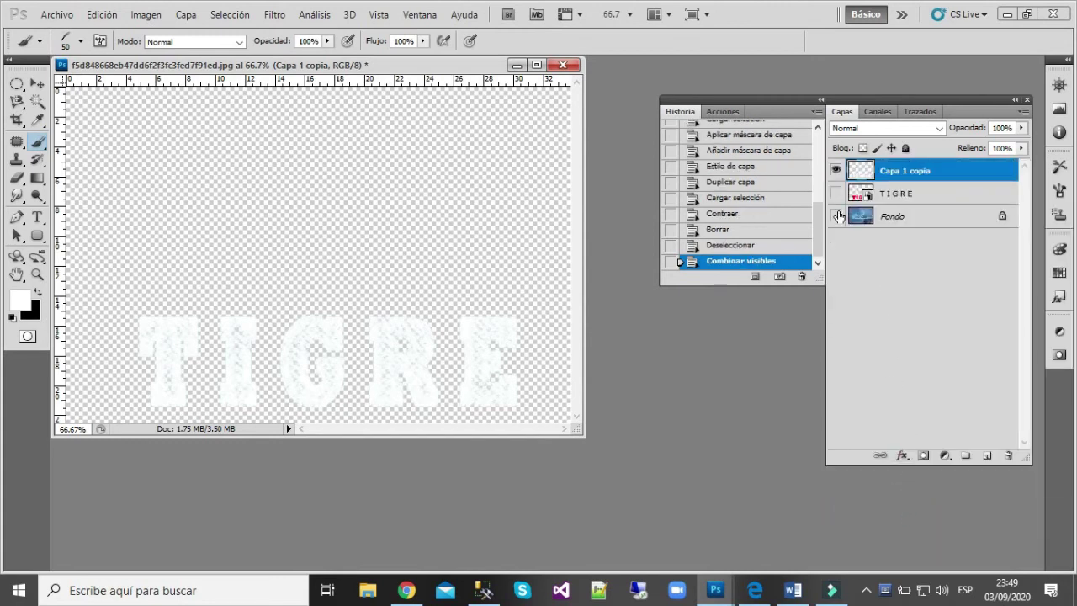
Check the merged lettering against Fondo, undo the merge, and leave Fondo visible with the TIGRE layer hidden
left_click(836, 216)
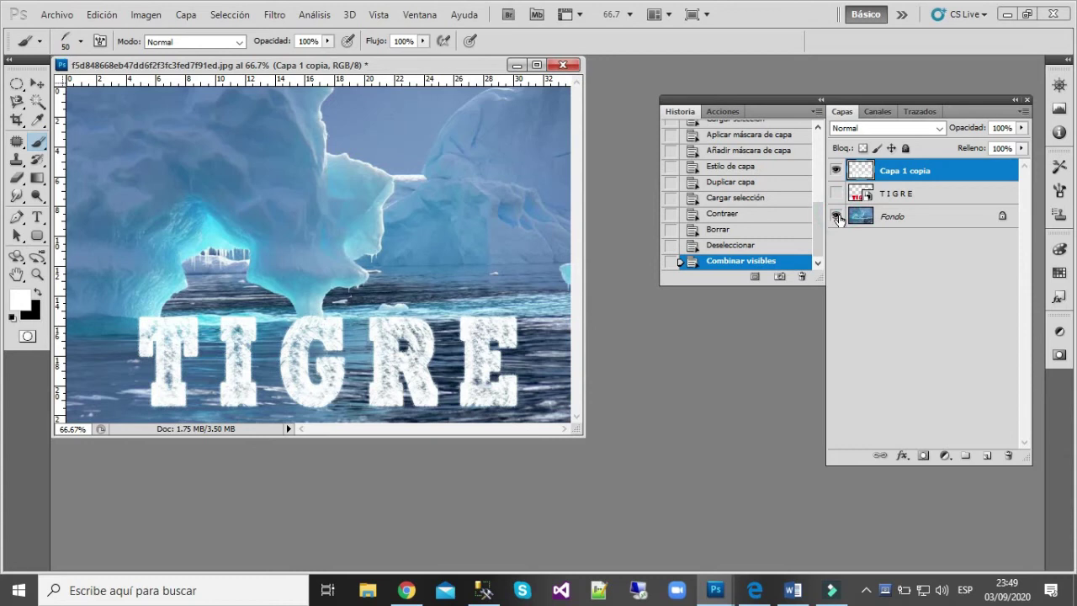
left_click(836, 217)
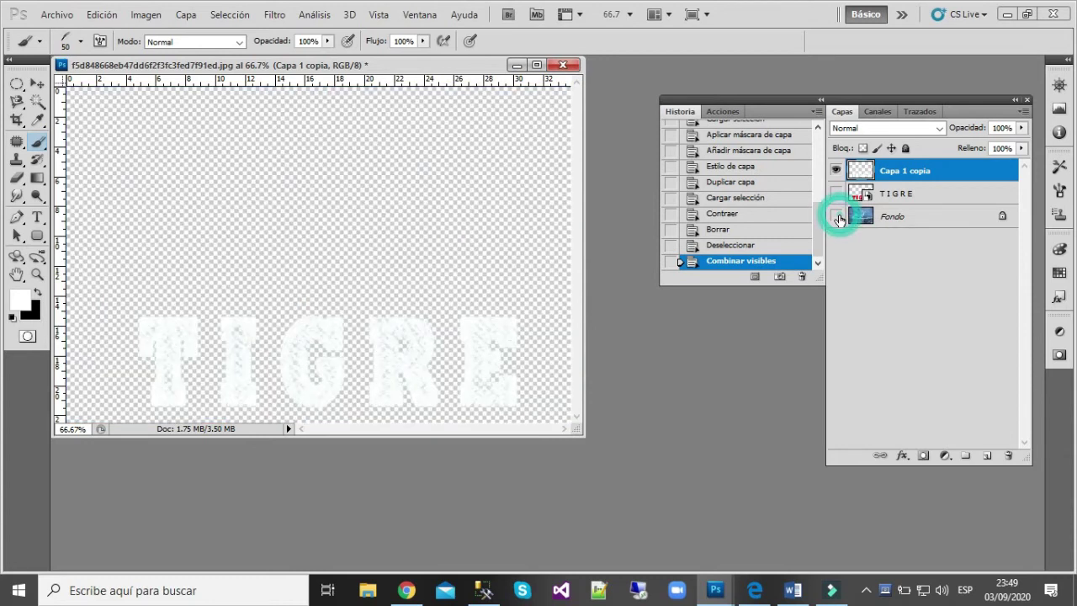
left_click(735, 249)
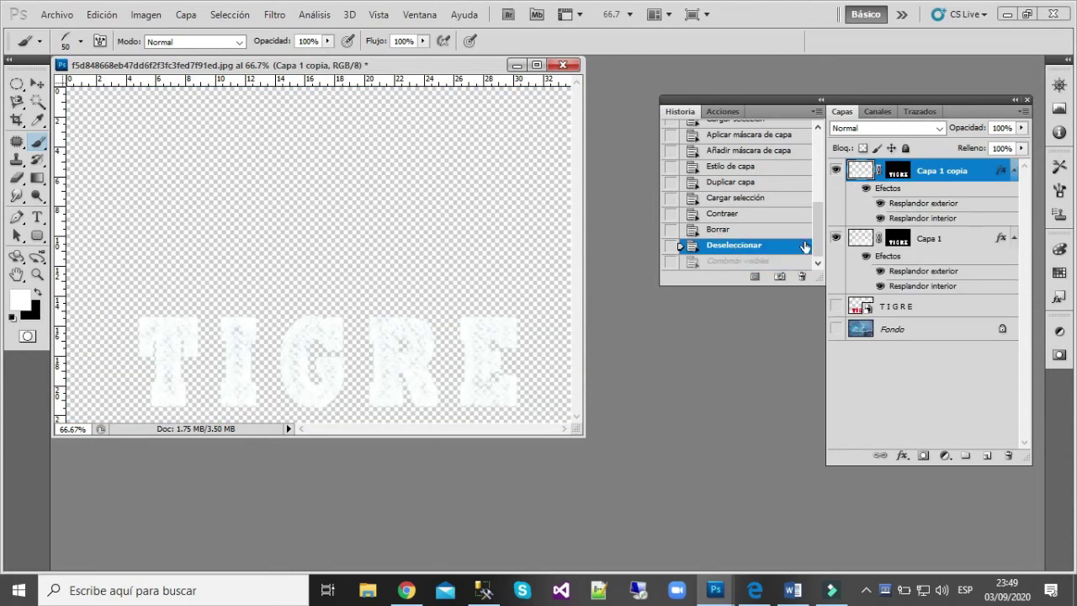
left_click_drag(837, 329, 838, 222)
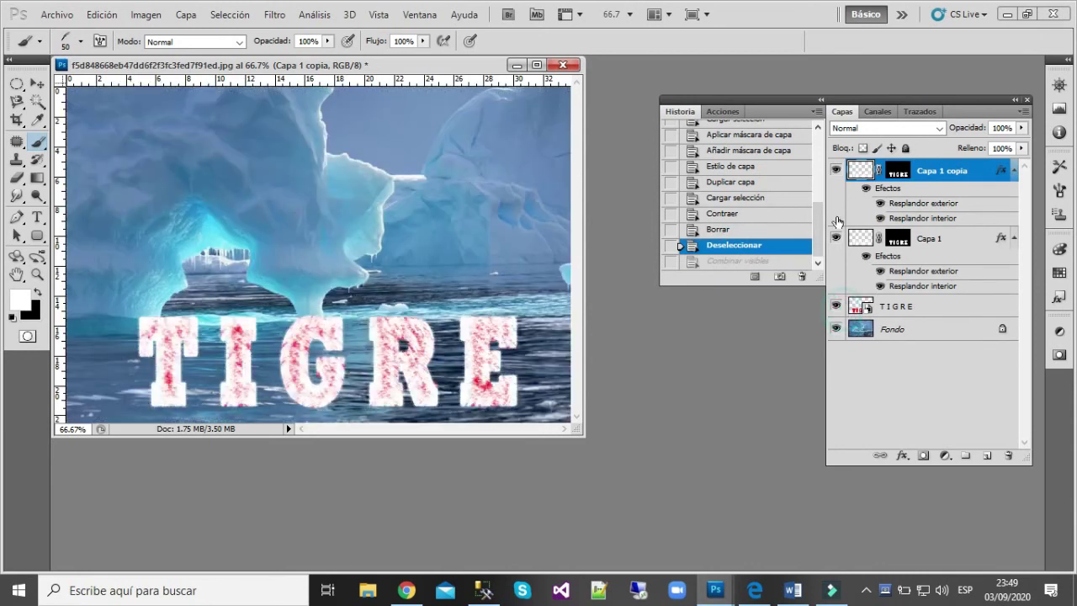
left_click(836, 308)
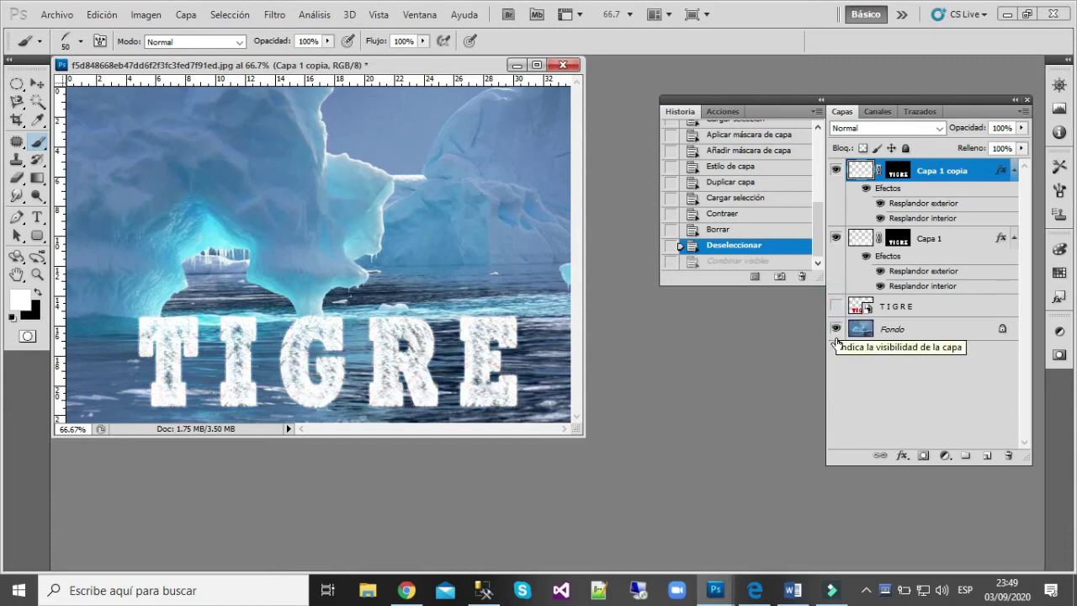
Merge Capa 1 copia and Capa 1 with Combinar visibles while Fondo is hidden, and show Fondo again
left_click(836, 329)
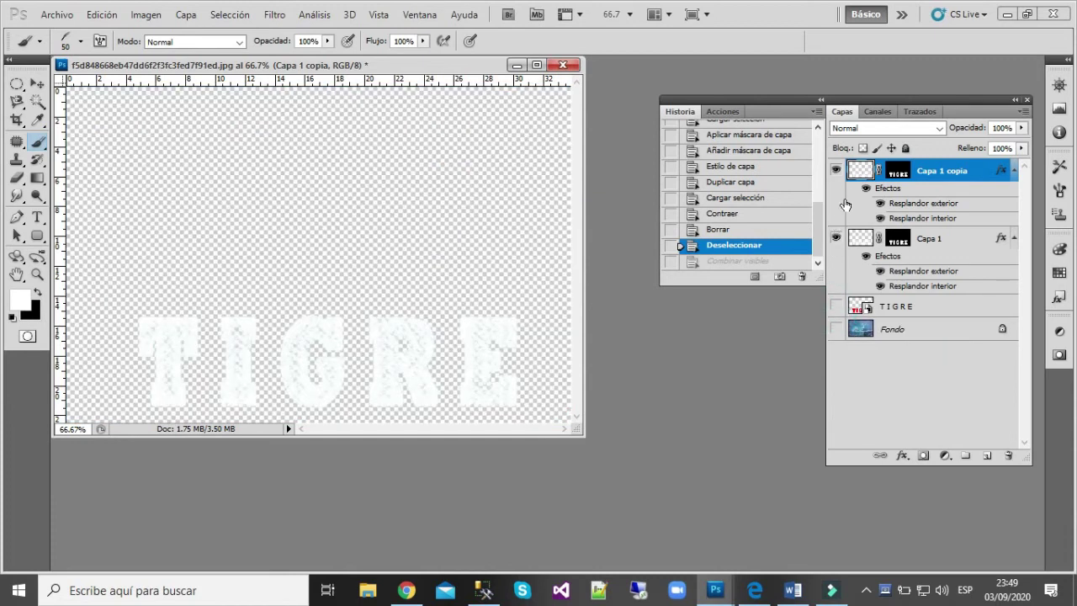
right_click(961, 177)
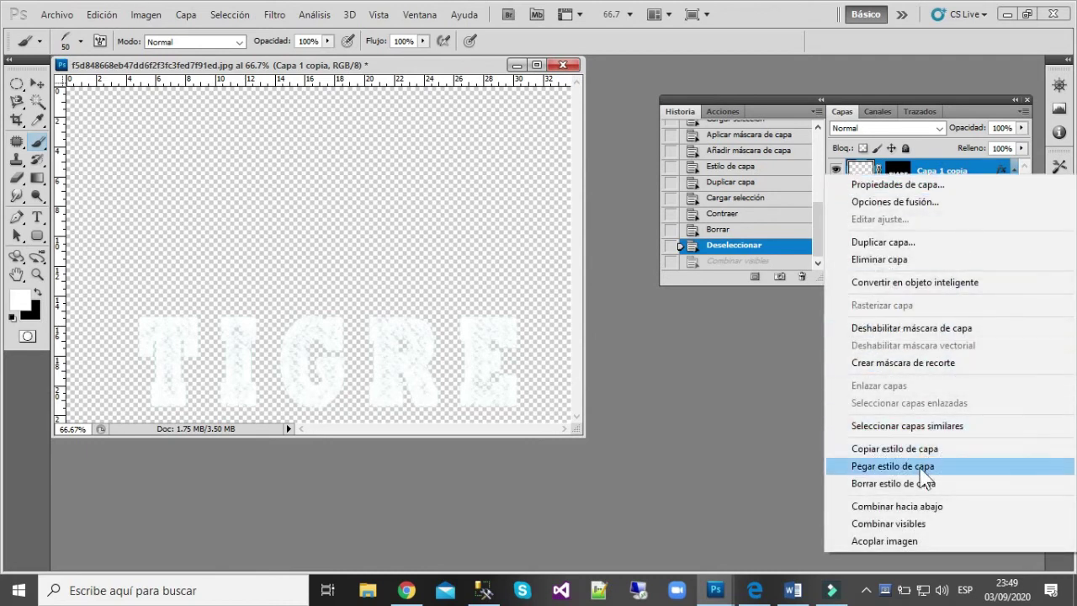
left_click(915, 526)
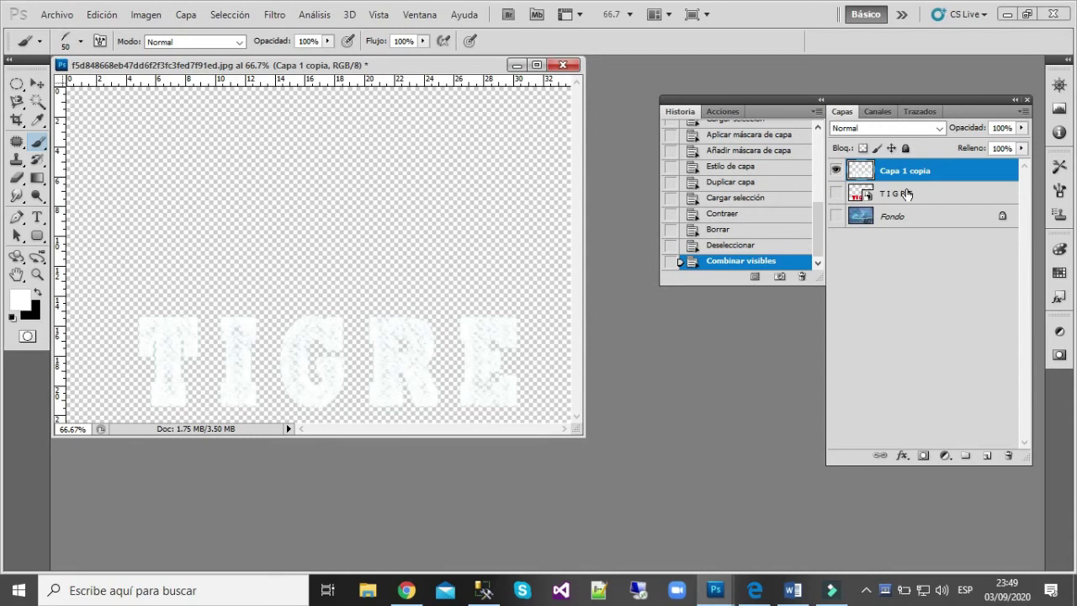
left_click(835, 216)
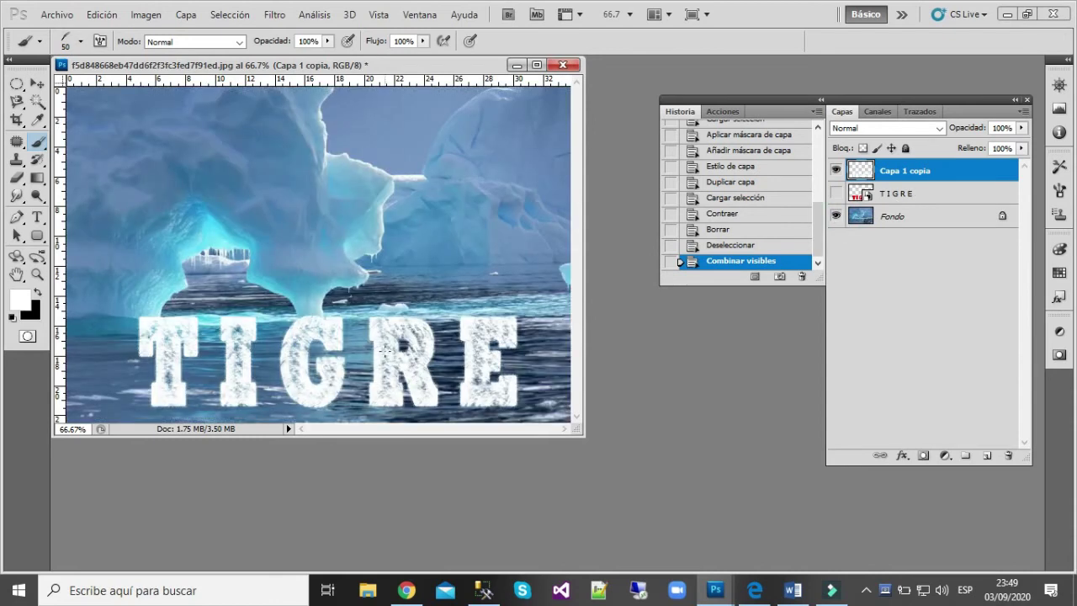
Move the merged TIGRE lettering up so it straddles the waterline, duplicate its layer, and toggle the duplicate's visibility to check it
left_click(37, 84)
left_click_drag(291, 382, 303, 297)
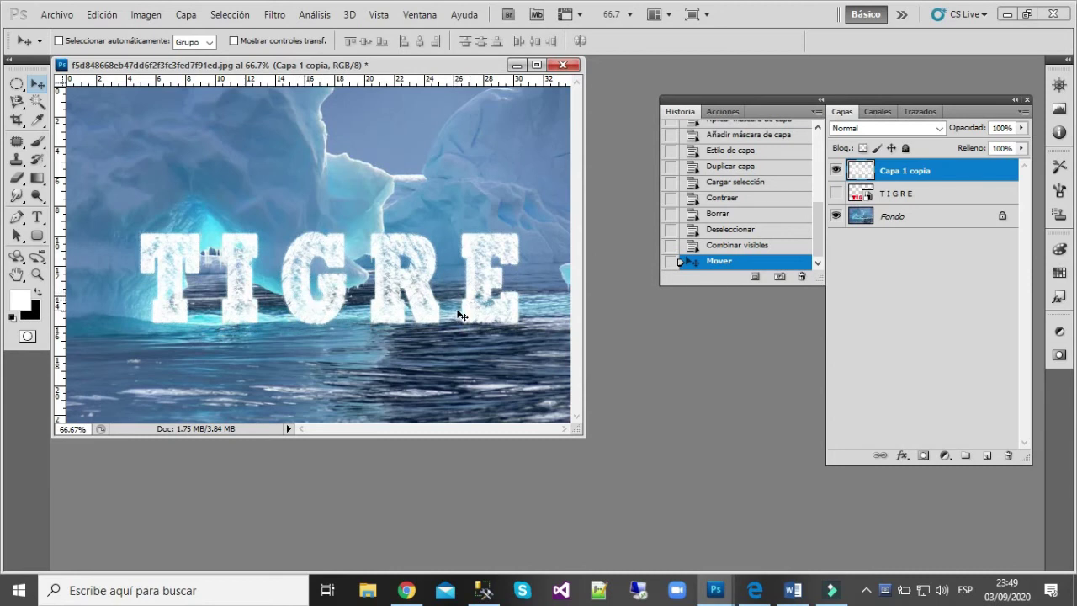
left_click_drag(909, 172, 991, 454)
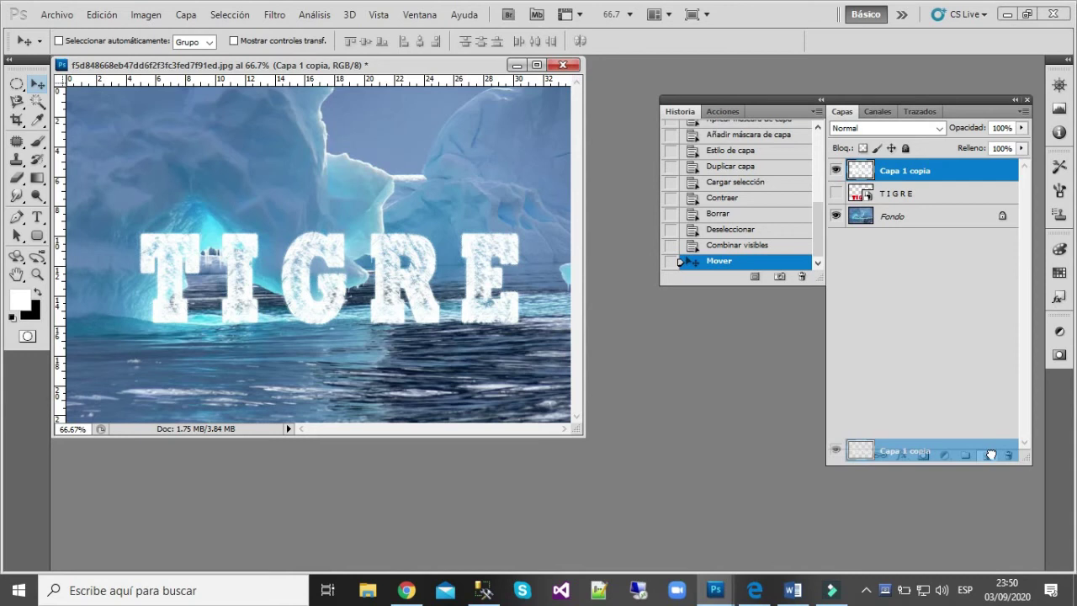
left_click_drag(991, 455, 991, 456)
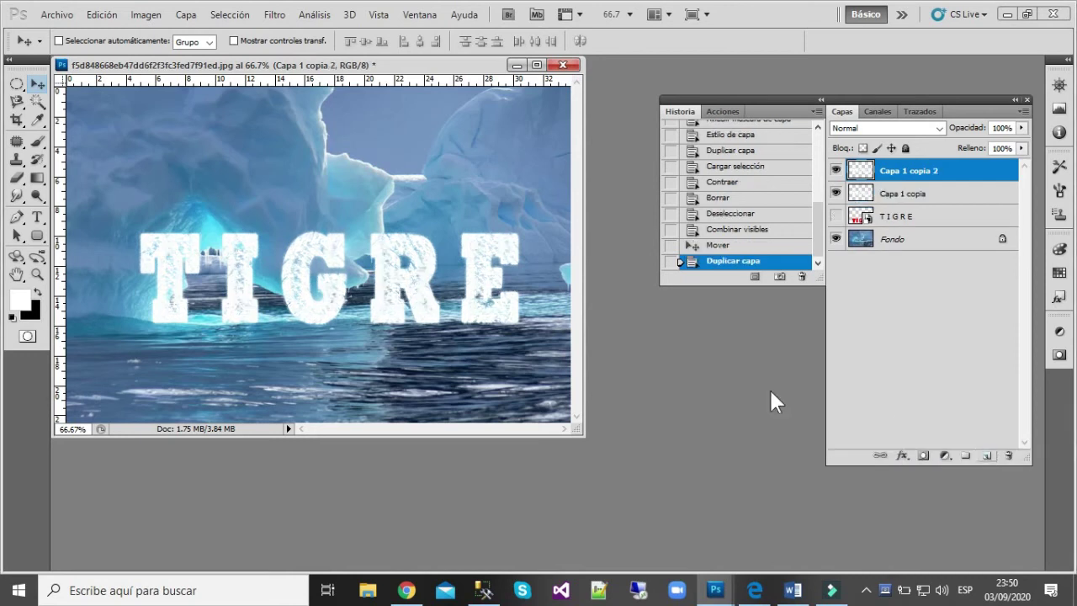
left_click(836, 170)
left_click(835, 170)
Flip the duplicated lettering vertically and move it directly below the original so the letter bases meet
left_click(101, 17)
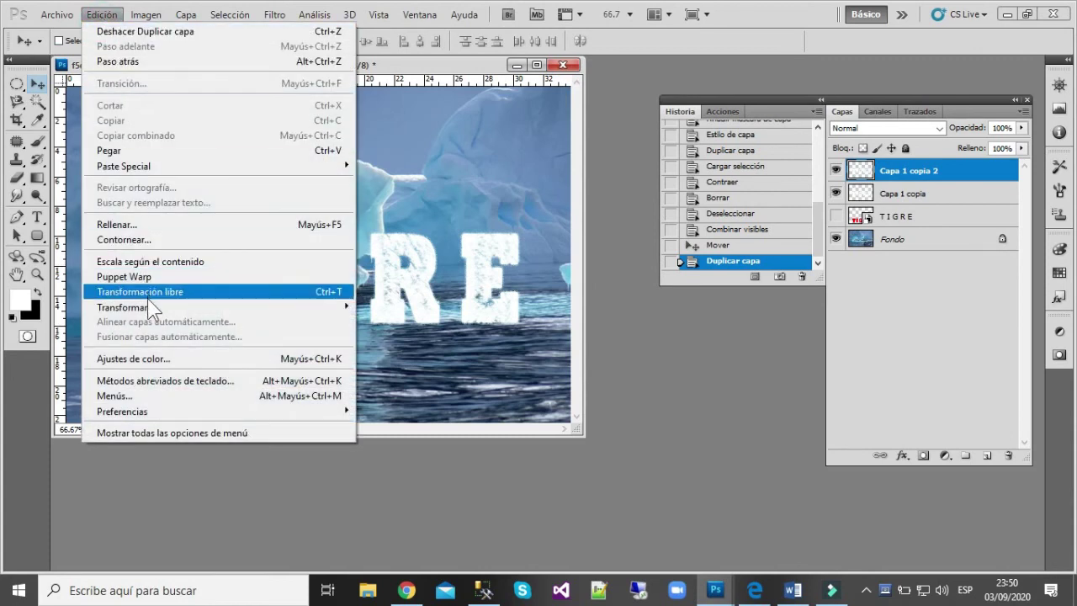
mouse_move(150, 306)
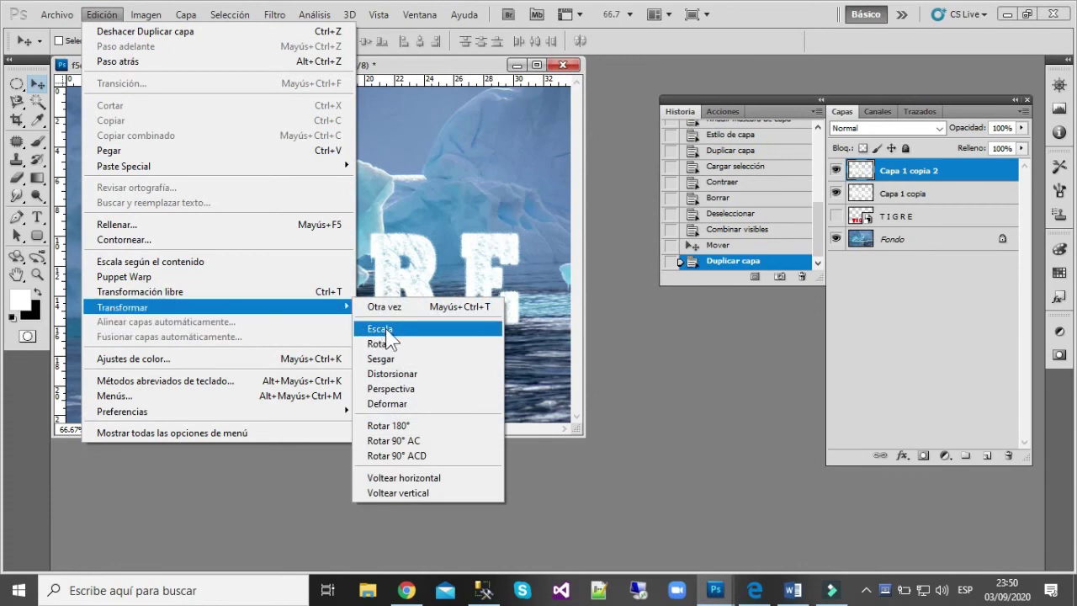
left_click(428, 493)
left_click_drag(357, 313, 348, 391)
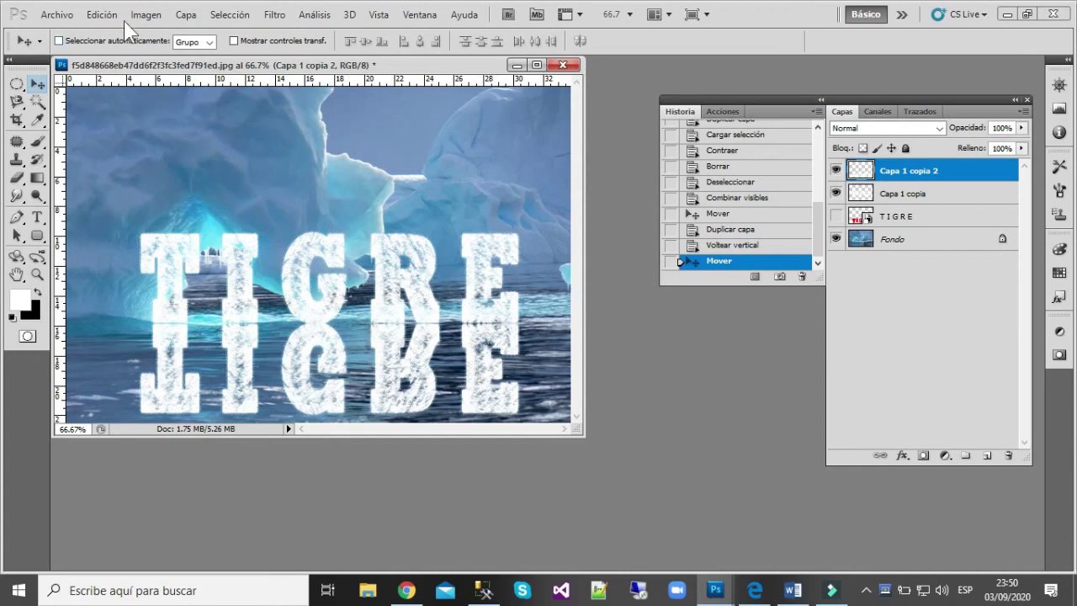
Distort the flipped lettering into a slanted reflection, about 36% high with a horizontal skew of about -66°, and apply the transformation
left_click(101, 14)
mouse_move(148, 314)
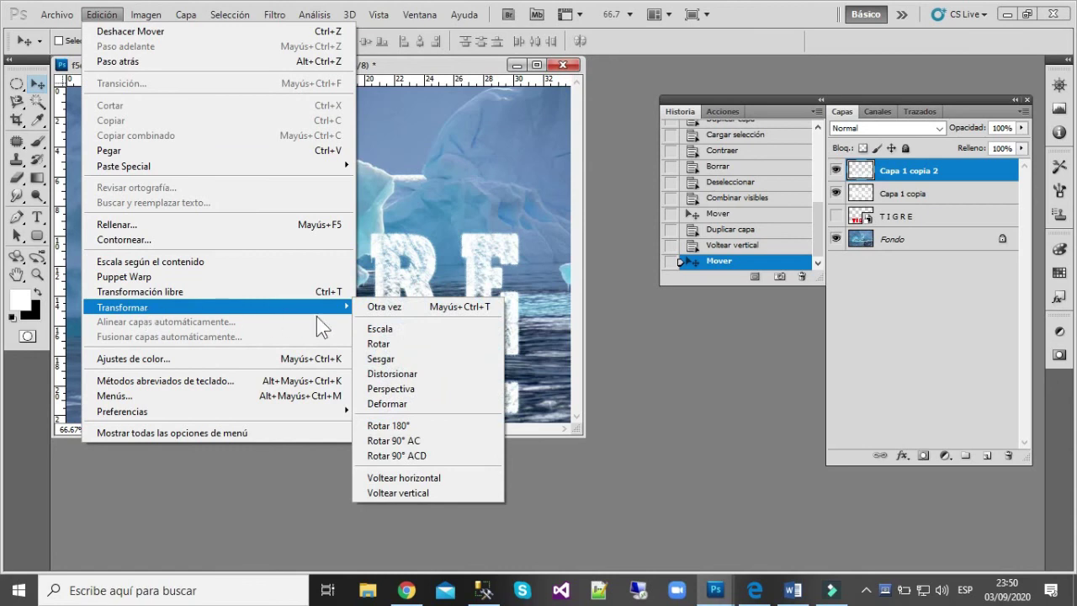
left_click(403, 373)
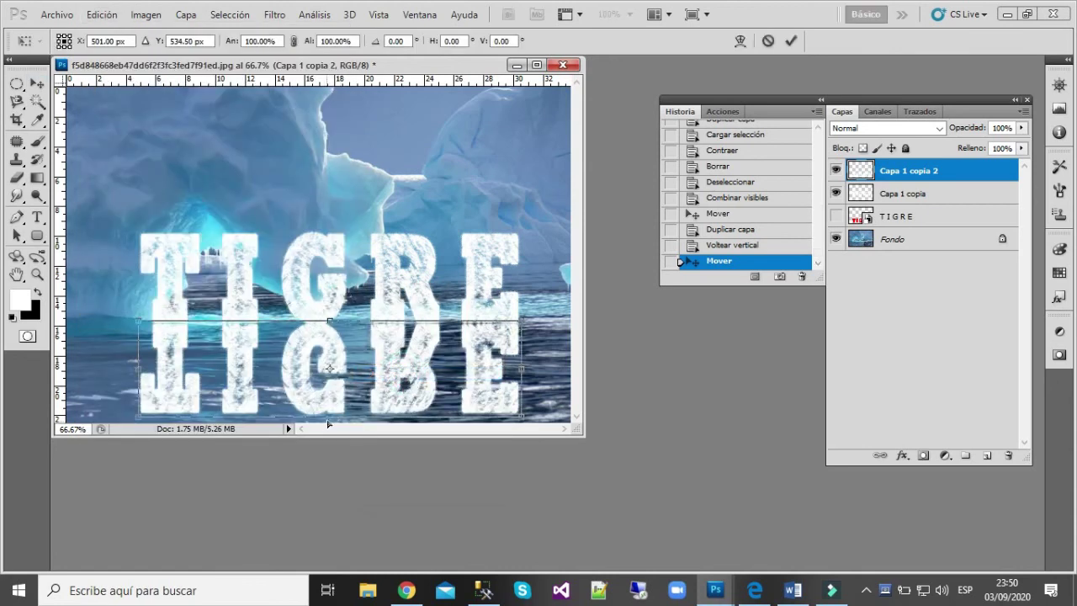
left_click_drag(328, 421, 260, 377)
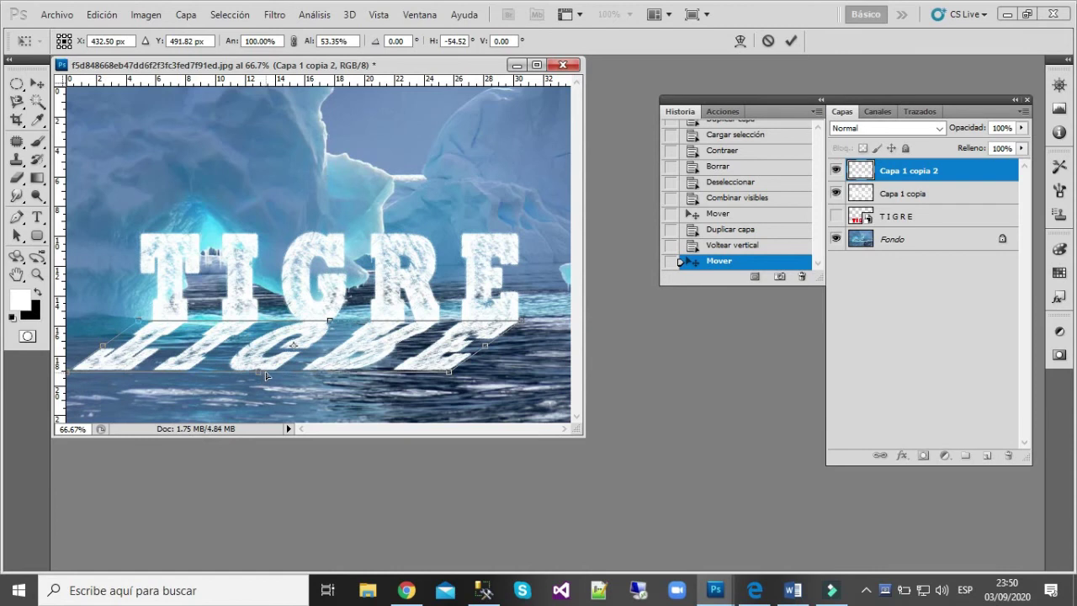
mouse_move(260, 376)
left_mouse_down()
mouse_move(277, 348)
mouse_move(254, 358)
left_mouse_up()
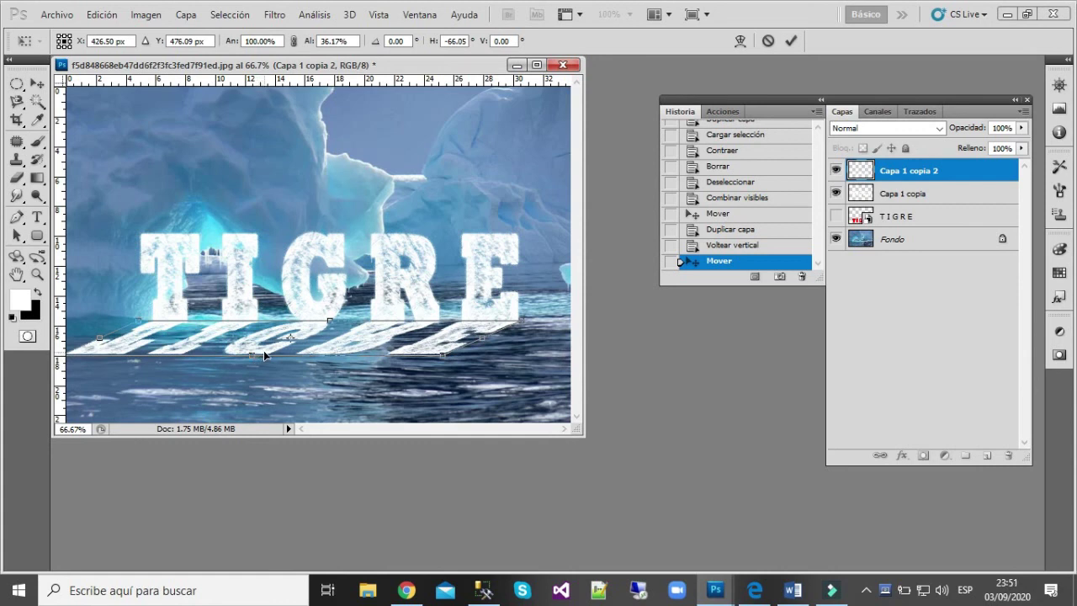
key("Return")
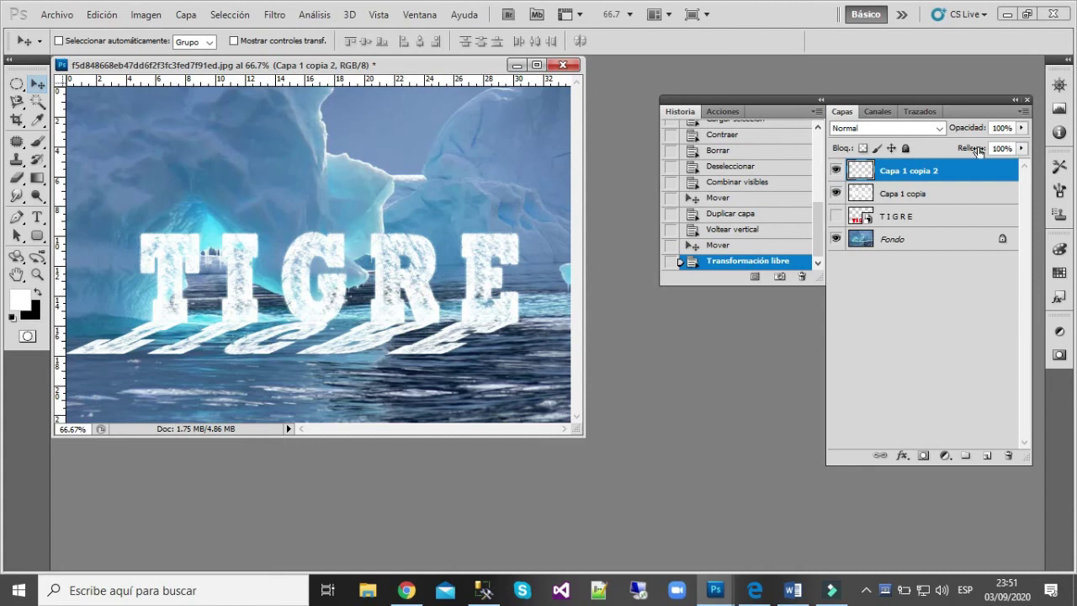
Set the opacity of the reflection layer, Capa 1 copia 2, to 47%
left_click(1023, 129)
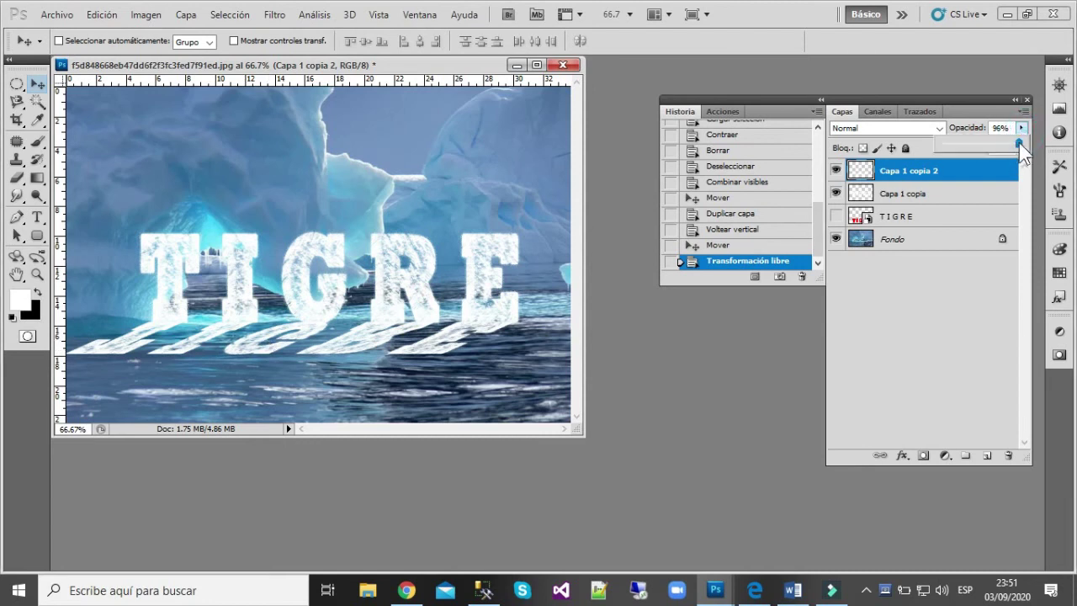
mouse_move(995, 144)
left_mouse_down()
mouse_move(969, 143)
mouse_move(981, 144)
left_mouse_up()
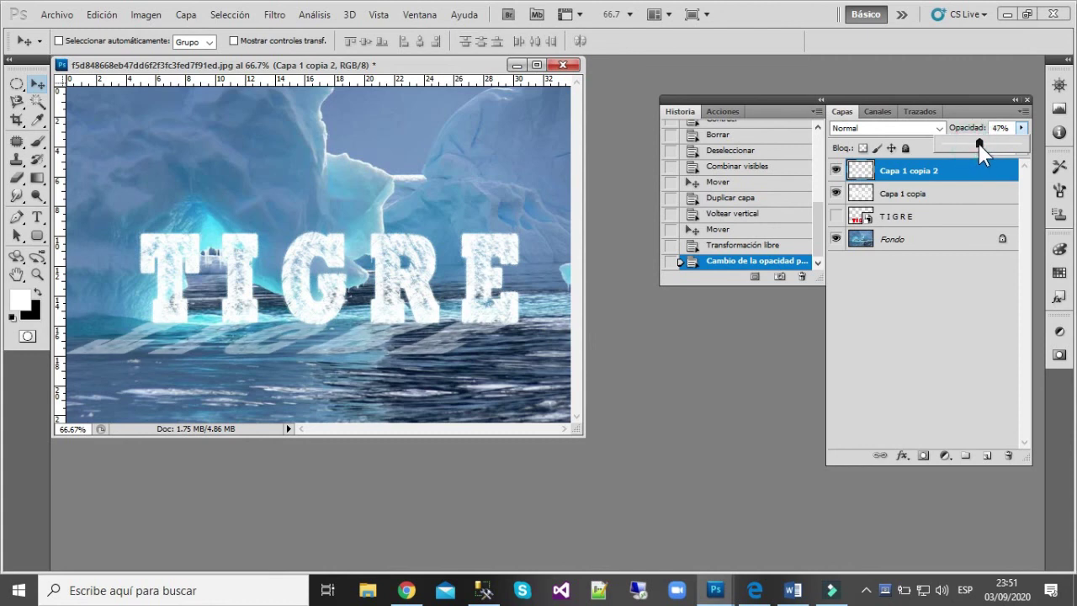
left_click(919, 277)
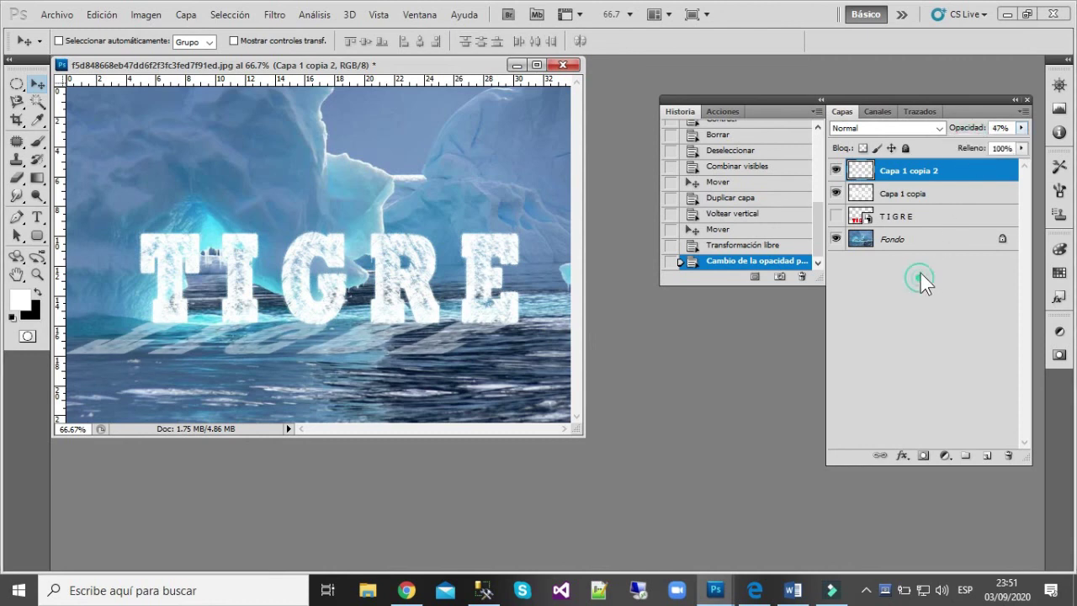
left_click(921, 272)
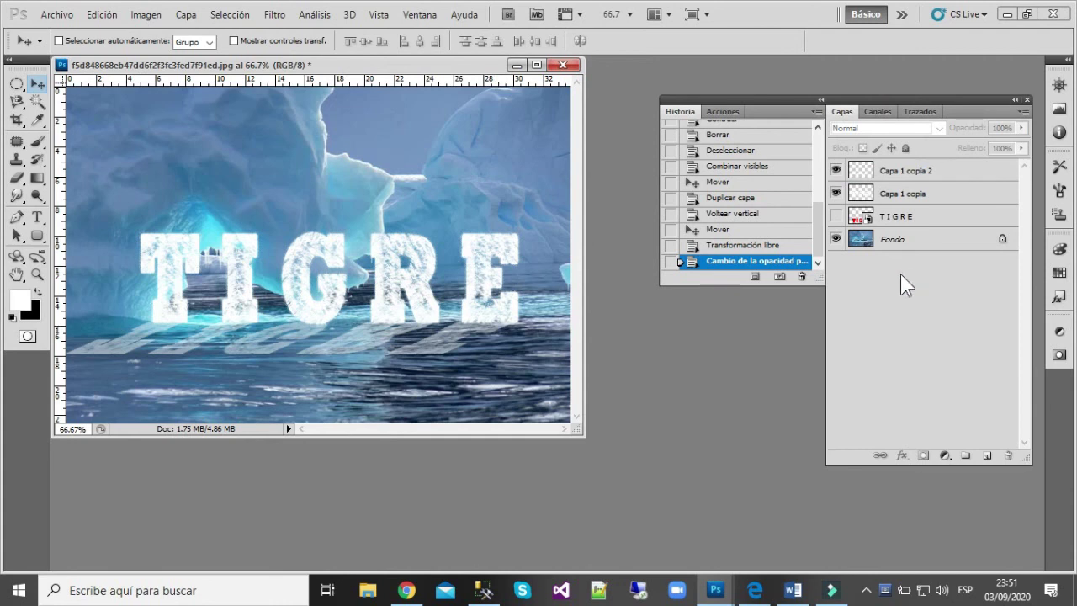
Set the Relleno of Capa 1 copia 2 to 45% and its opacity to 100%
left_click(909, 175)
left_click(1023, 148)
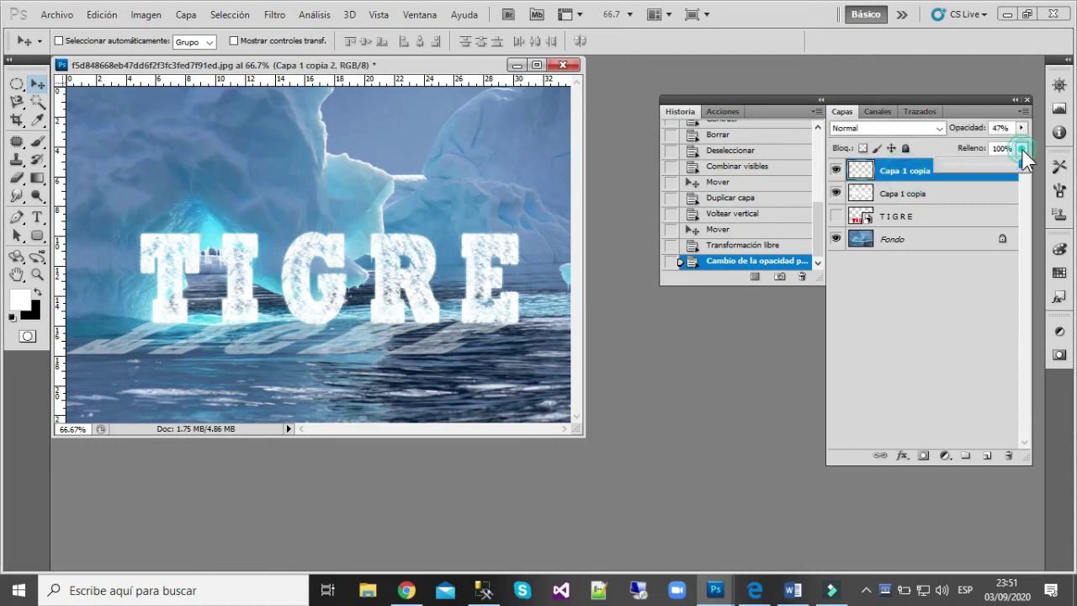
left_click_drag(1021, 164, 979, 166)
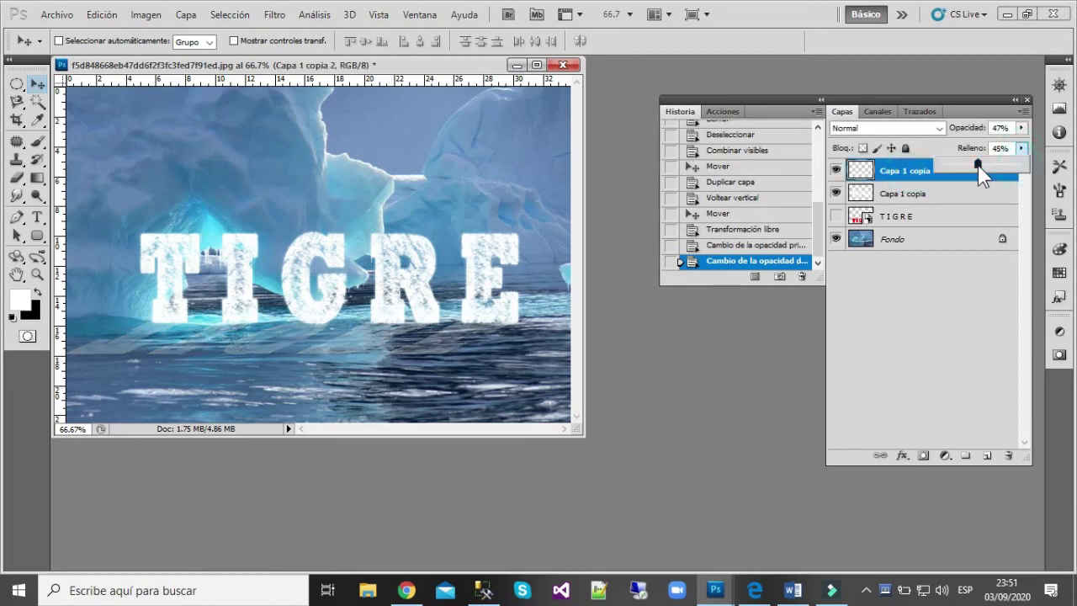
left_click(1021, 128)
left_click_drag(988, 142, 1029, 143)
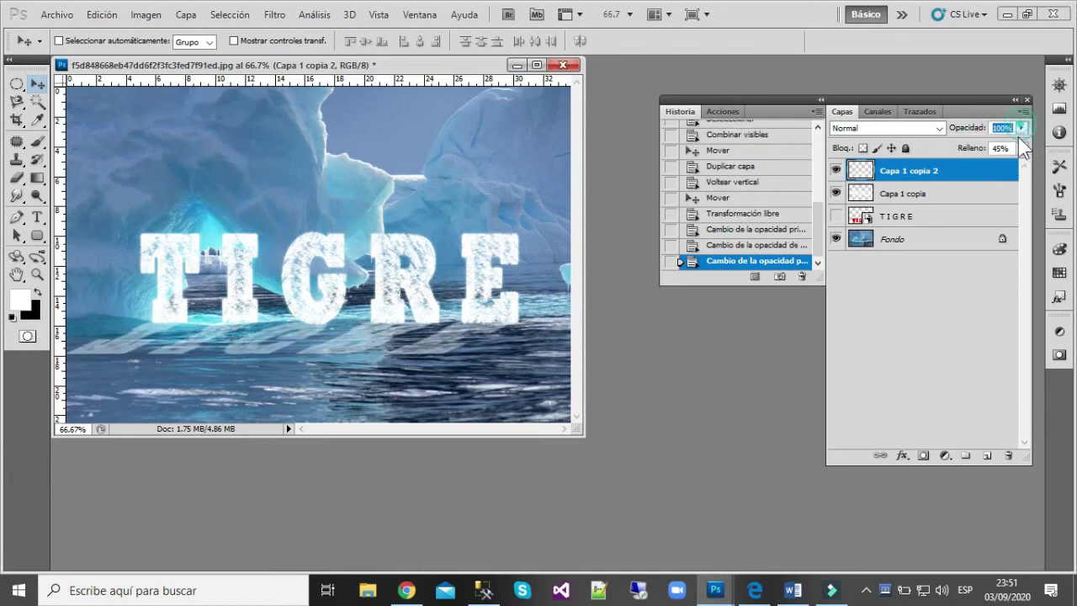
Set the Relleno of the reflection layer, Capa 1 copia 2, to 39%
left_click(1020, 148)
mouse_move(978, 164)
left_mouse_down()
mouse_move(968, 167)
mouse_move(976, 171)
left_mouse_up()
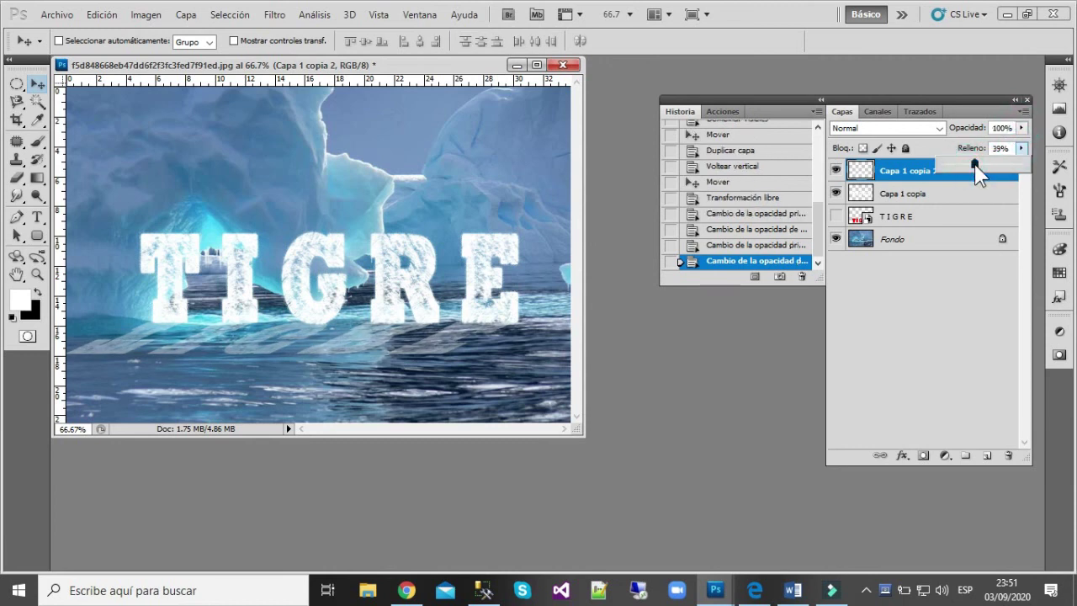
left_click(912, 100)
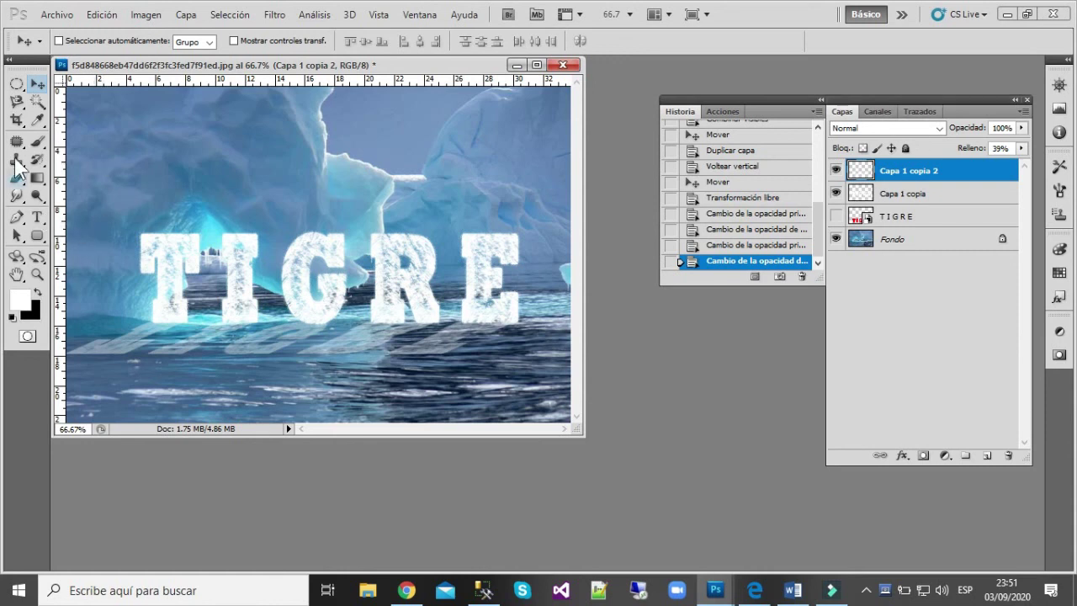
Try stamping the 134 px grass brush above the letter I, and revert the brush strokes
left_click(36, 138)
left_click(80, 41)
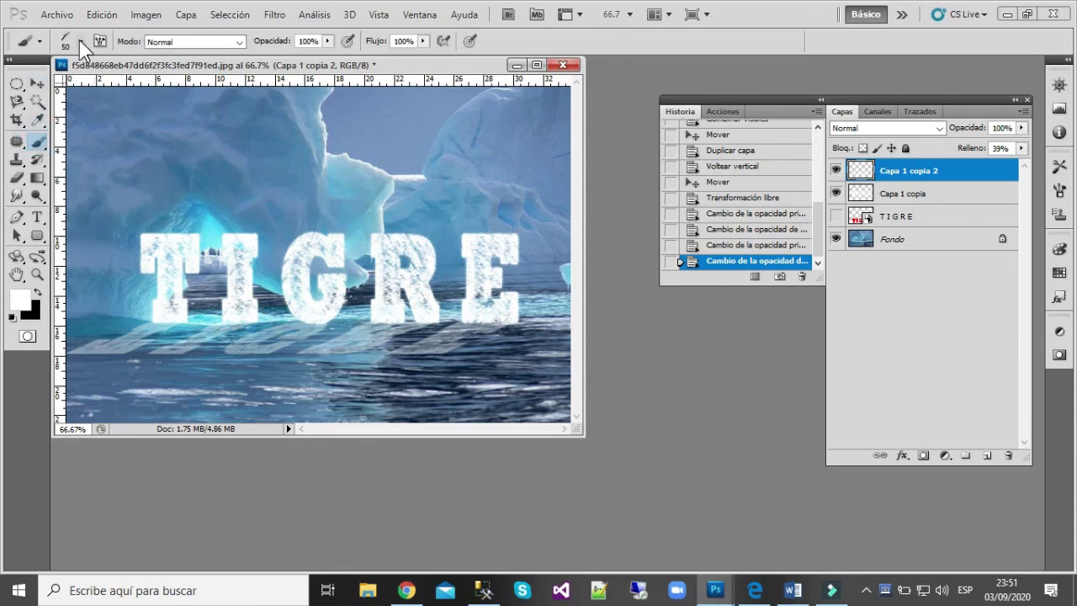
left_click_drag(179, 197, 178, 173)
mouse_move(182, 173)
left_mouse_down()
mouse_move(178, 153)
mouse_move(183, 240)
left_mouse_up()
left_click(178, 229)
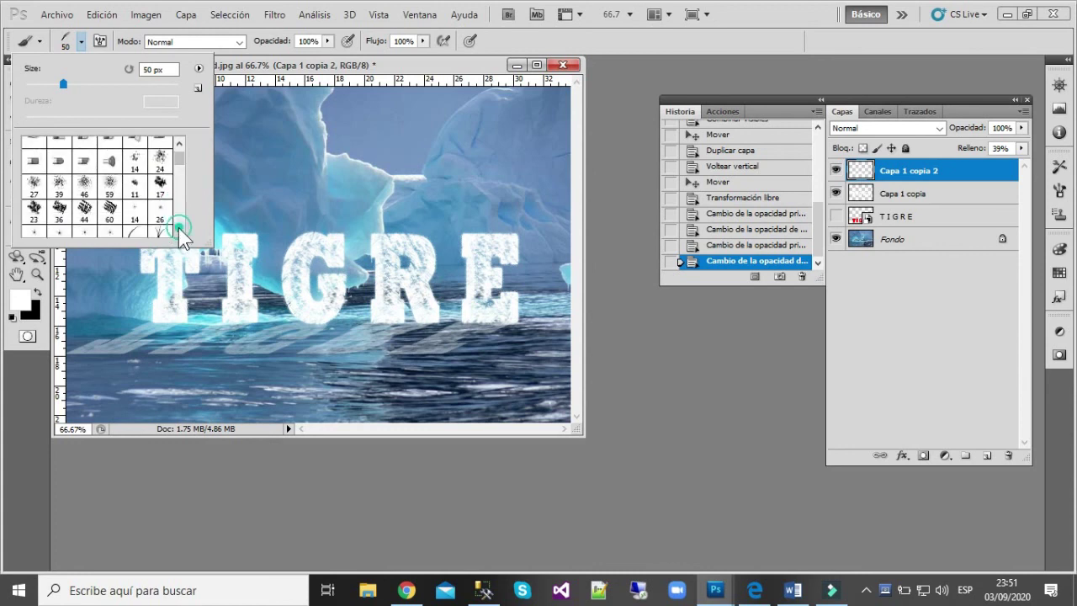
left_click(156, 178)
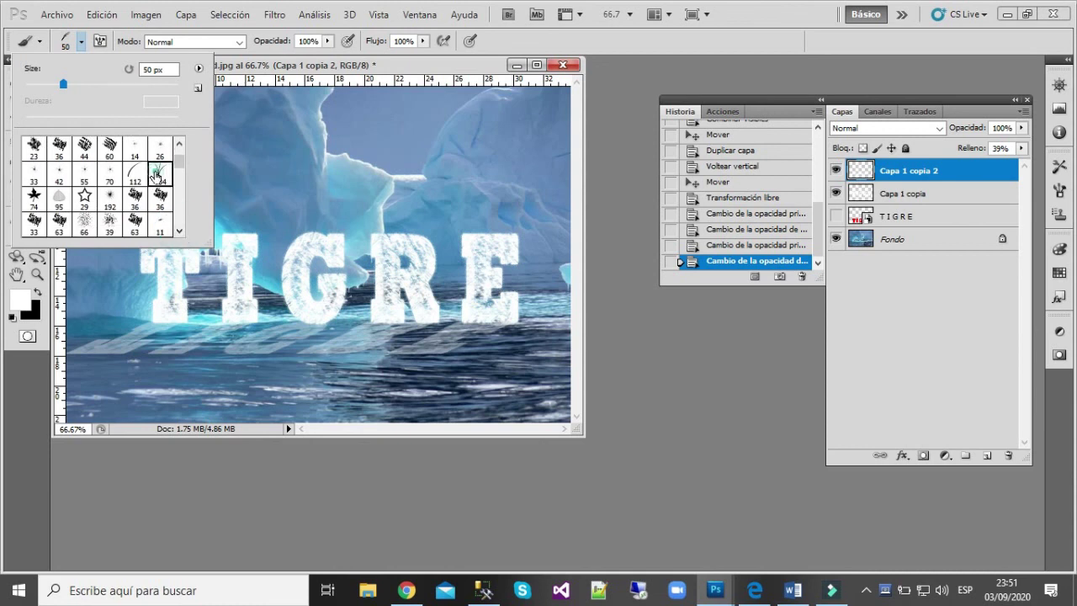
left_click(253, 229)
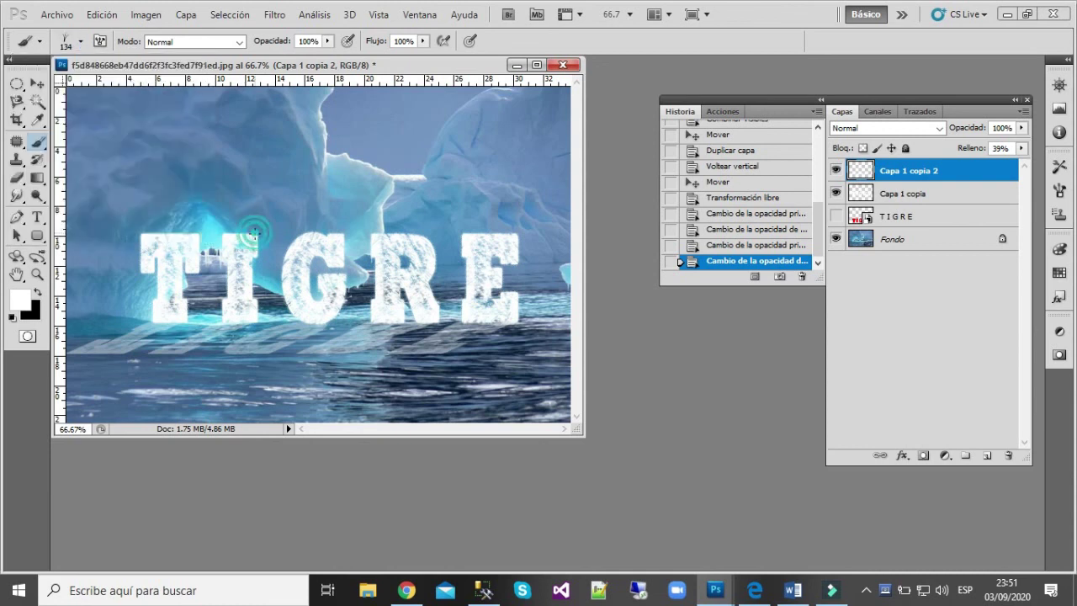
left_click(265, 222)
left_click(268, 220)
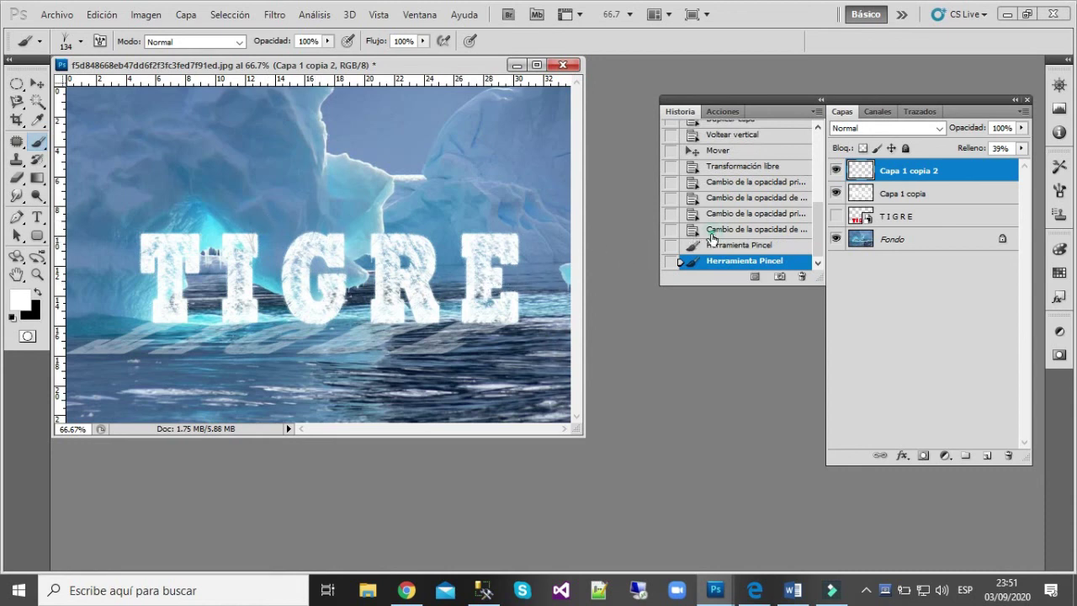
left_click(709, 230)
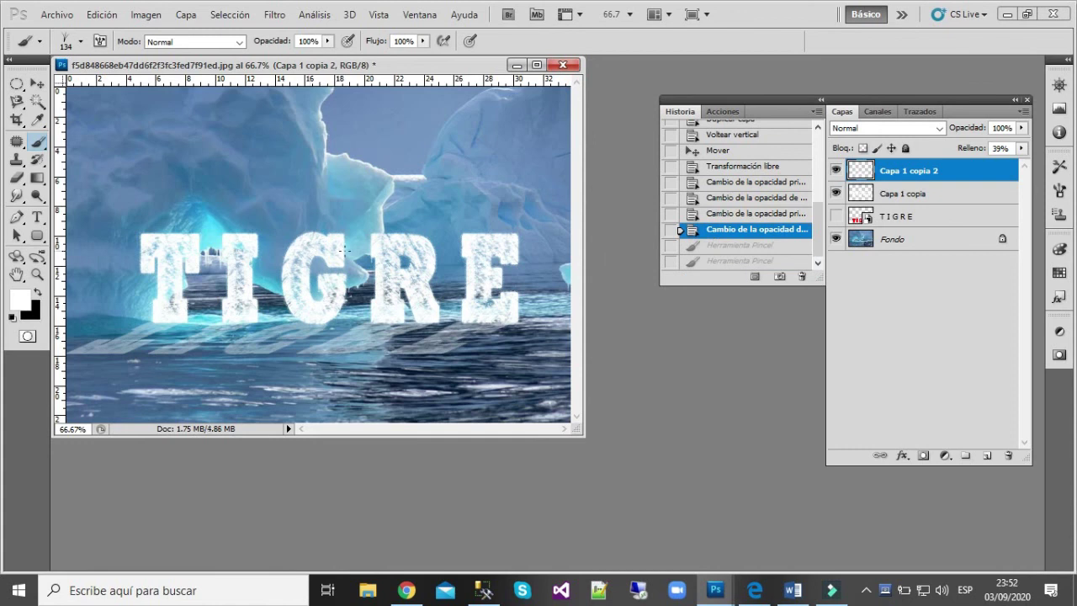
Choose the 48 px Crosshatch 4 tip for the Brush tool
left_click(79, 42)
left_click(179, 228)
left_click(179, 229)
left_click(179, 229)
left_click(180, 229)
left_click(179, 229)
left_click(180, 229)
left_click(179, 229)
left_click(179, 229)
left_click(179, 229)
left_click(175, 225)
left_click(176, 225)
left_click(176, 226)
left_click(176, 225)
left_click(175, 224)
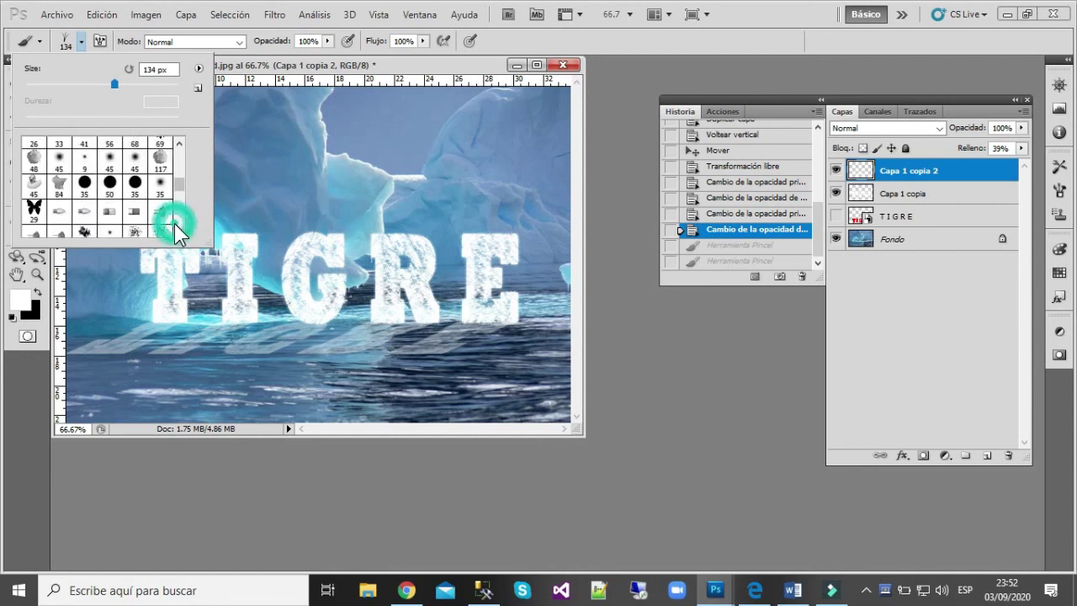
left_click(179, 228)
left_click(178, 228)
left_click(178, 228)
left_click(179, 228)
left_click(179, 228)
left_click(178, 228)
left_click(178, 228)
left_click(178, 228)
left_click(179, 228)
left_click(179, 228)
left_click(179, 228)
left_click(178, 228)
left_click(179, 228)
left_click(179, 228)
left_click(178, 228)
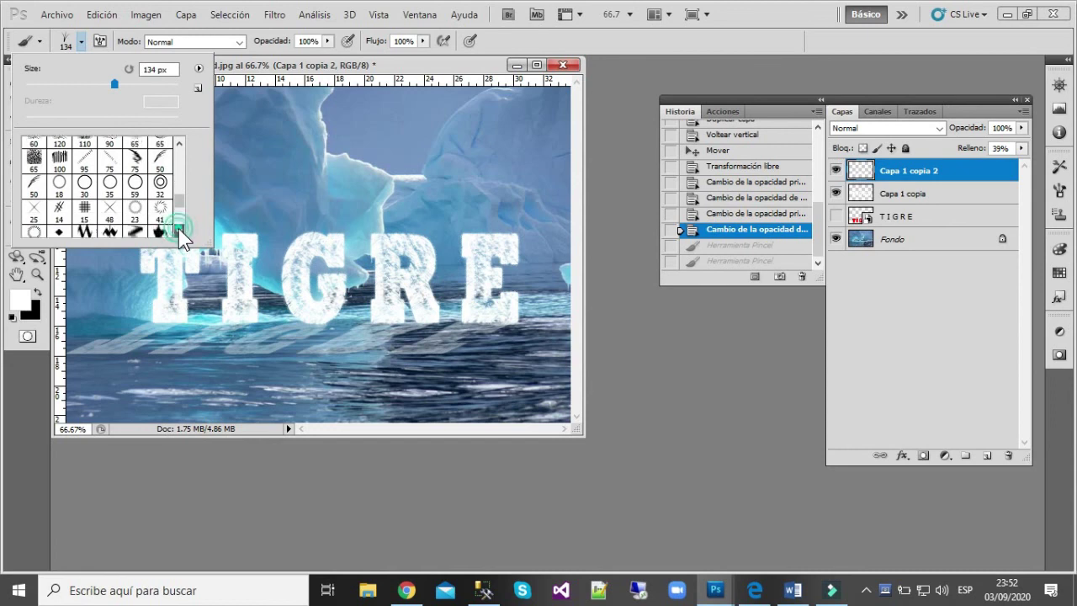
left_click(109, 210)
left_click(80, 42)
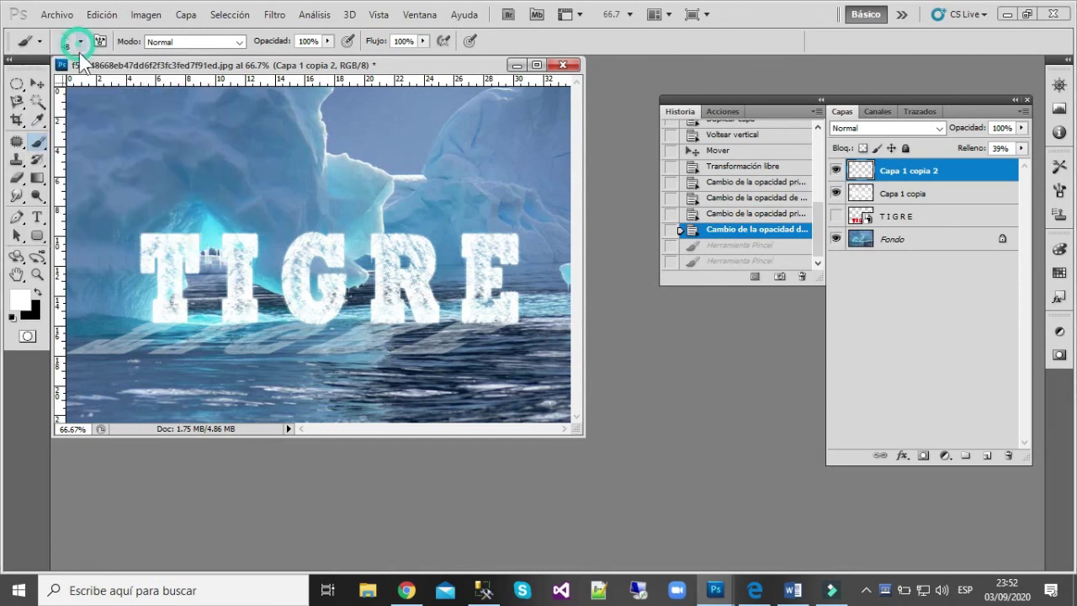
Confirm white (ffffff) as the foreground colour and stamp a crosshatch sparkle on the upper right corner of the E
left_click(17, 299)
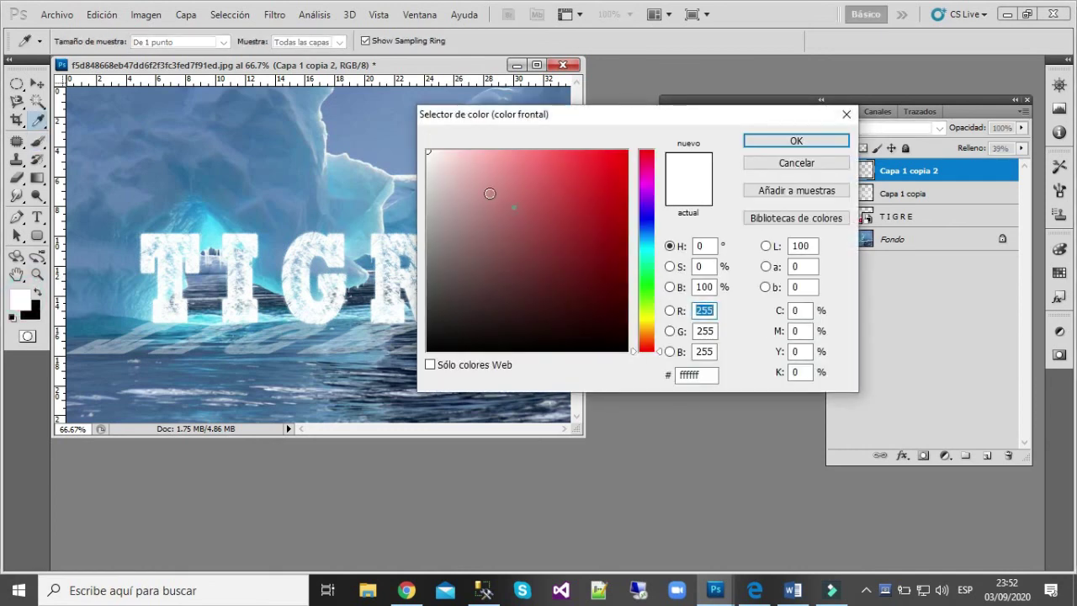
left_click(783, 140)
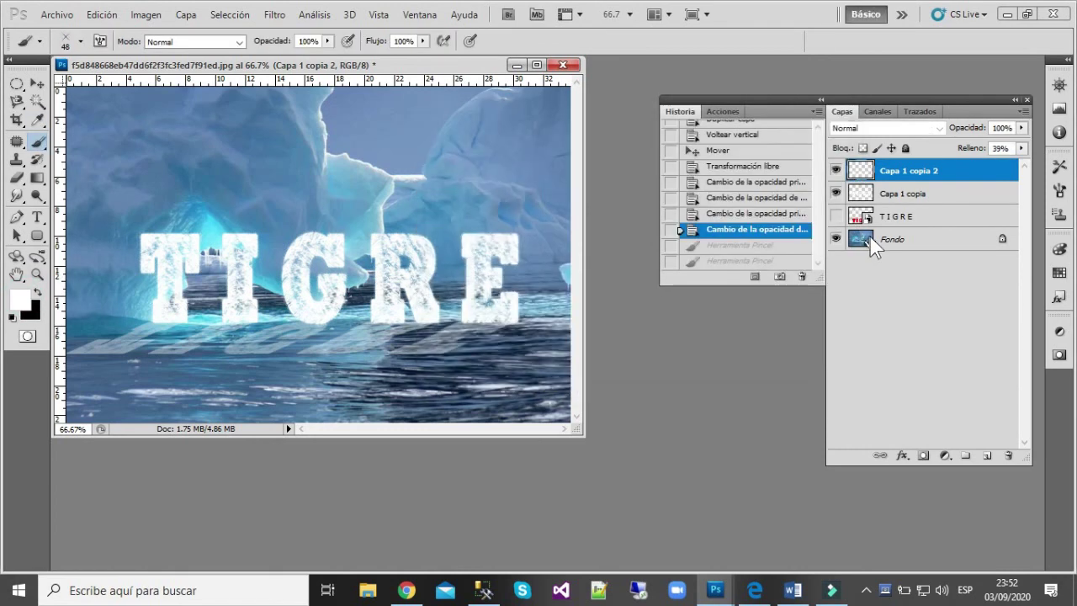
left_click_drag(517, 236, 508, 243)
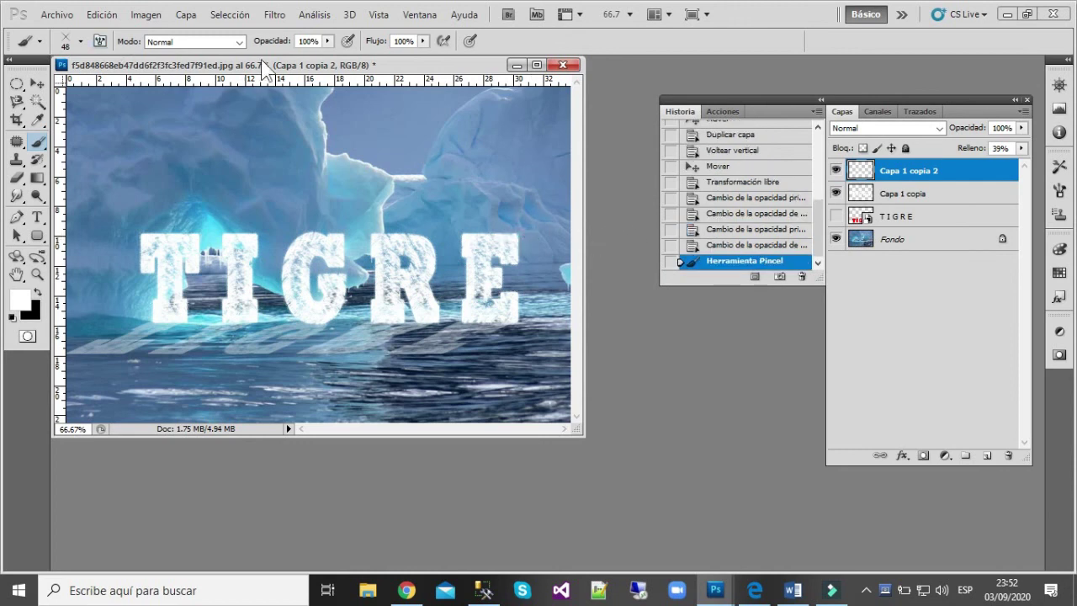
Enlarge the crosshatch brush to 69 px and stamp it again on the upper right corner of the E
left_click(77, 42)
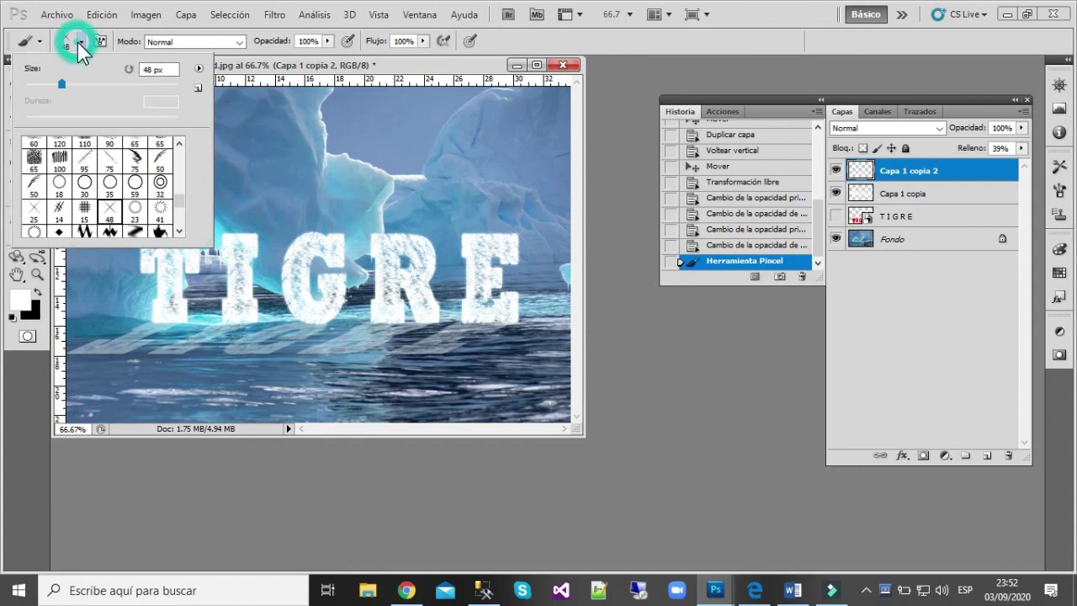
left_click_drag(60, 84, 77, 85)
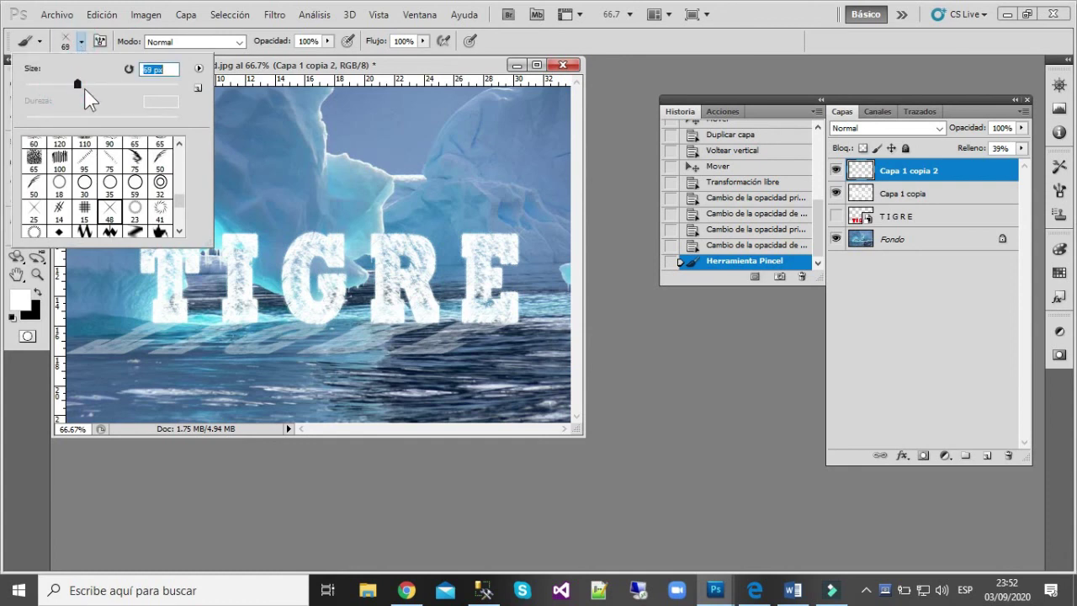
left_click(509, 247)
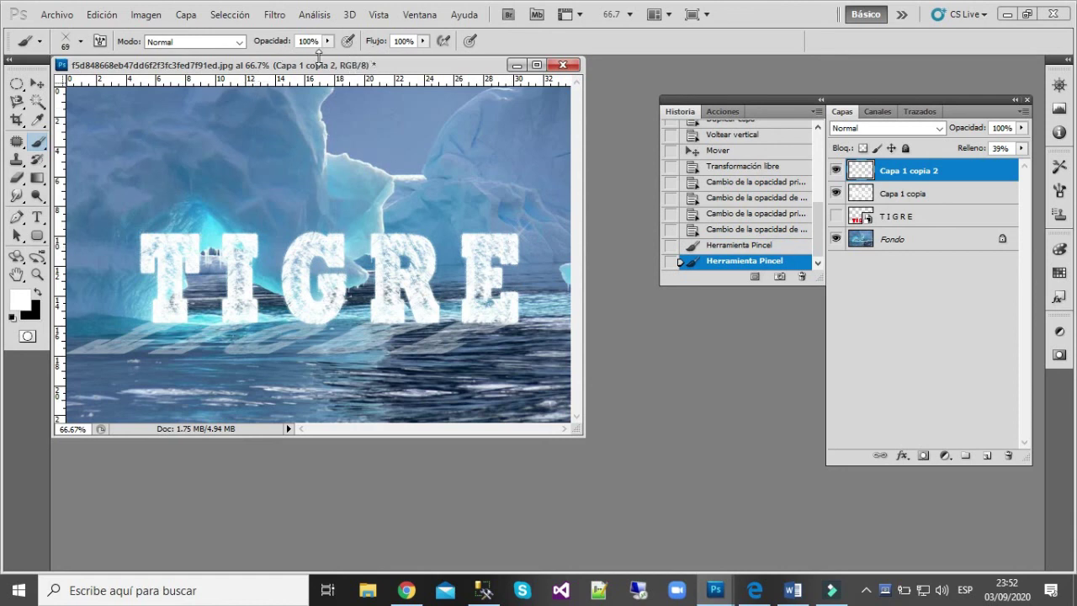
Turn off Suavizar for the crosshatch brush and stamp a sparkle at the top of the E
left_click(100, 40)
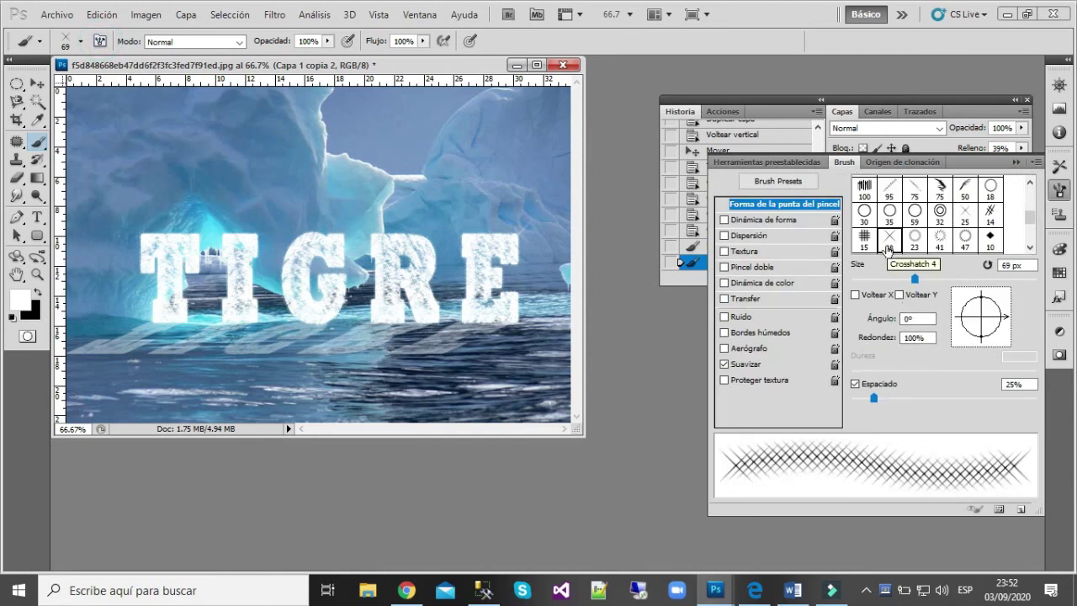
left_click(723, 364)
left_click(509, 231)
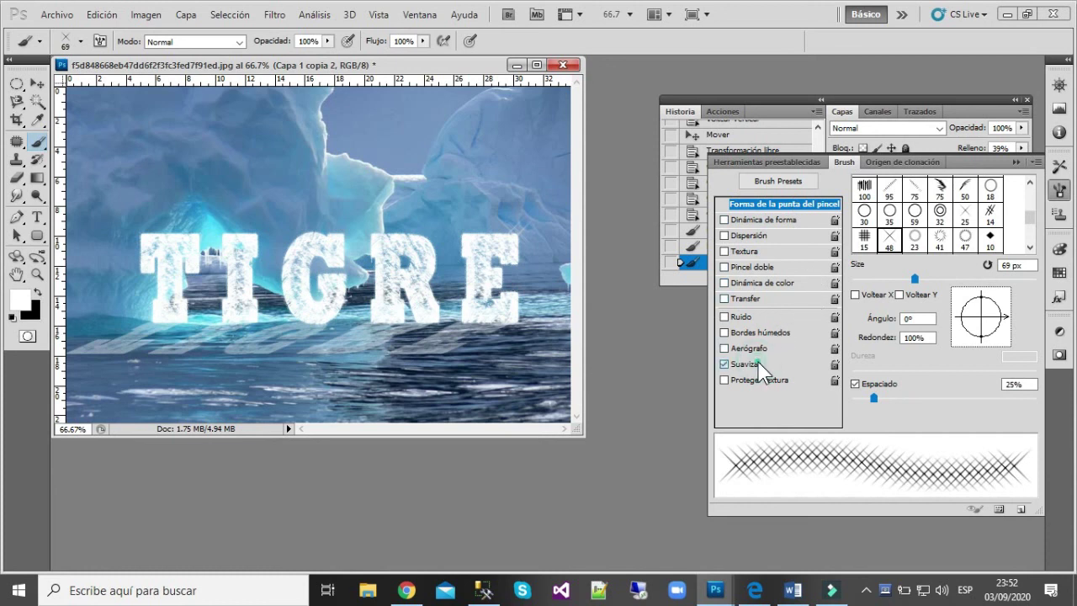
Enable Bordes húmedos for the crosshatch brush and stamp more sparkles on the upper right corner of the E
left_click(760, 333)
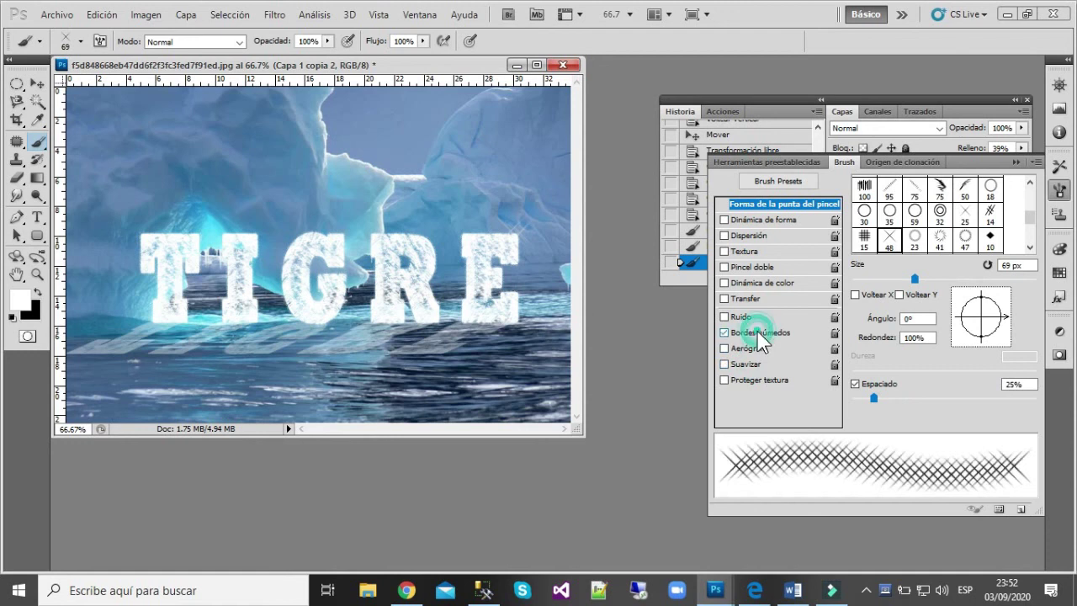
left_click(759, 333)
left_click(759, 332)
left_click(758, 333)
left_click(757, 332)
left_click(512, 238)
left_click(510, 240)
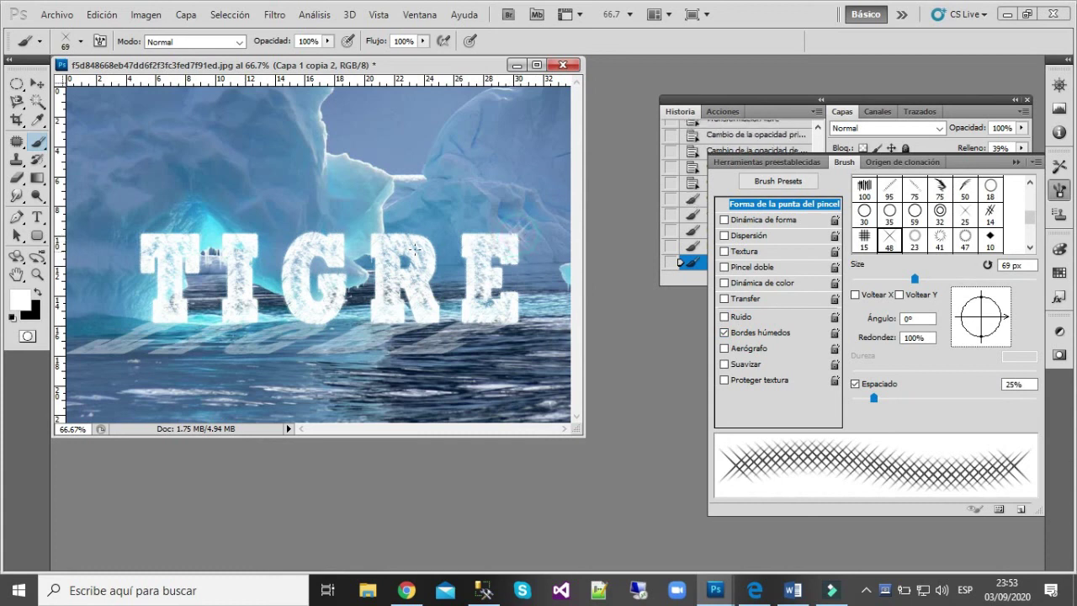
Stamp crosshatch sparkles on the tops of the R and I and on both upper corners of the T
left_click(425, 240)
left_click(255, 235)
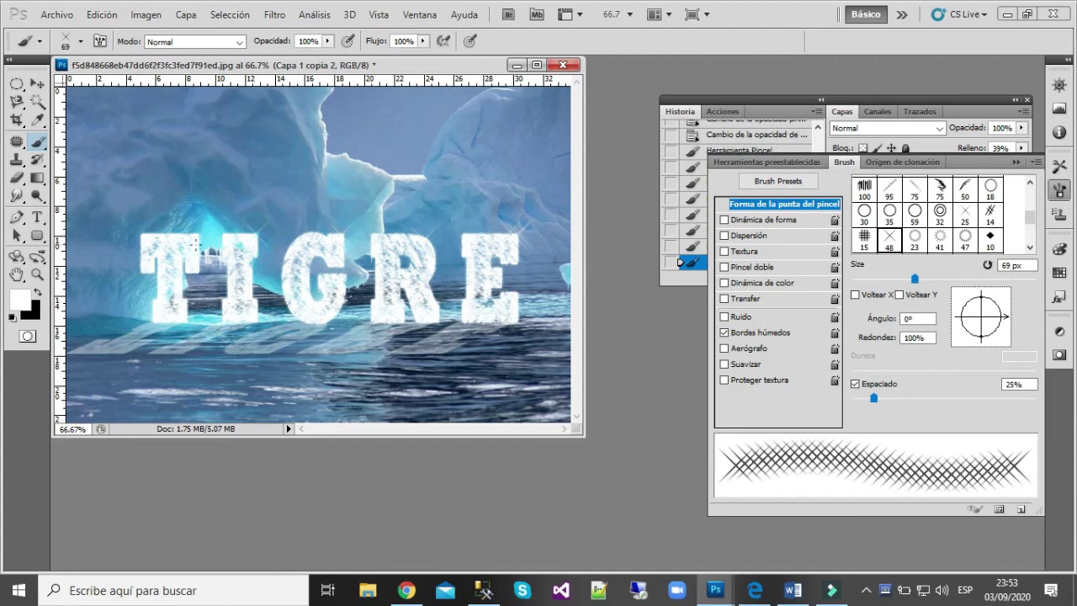
left_click(196, 239)
left_click(142, 233)
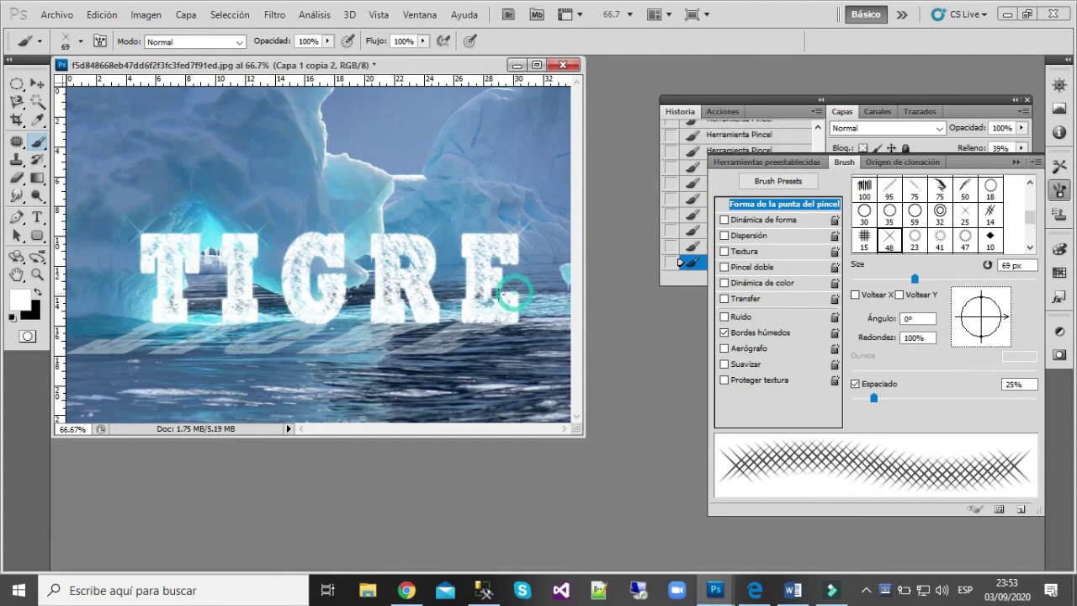